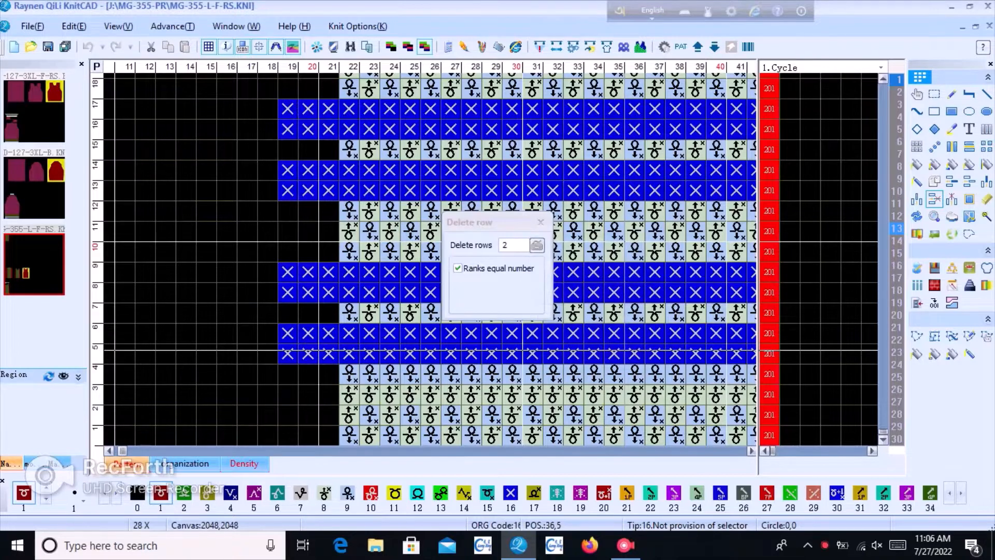
Delete the lowest 18 rows of the pattern, removing them two rows at a time
click(526, 440)
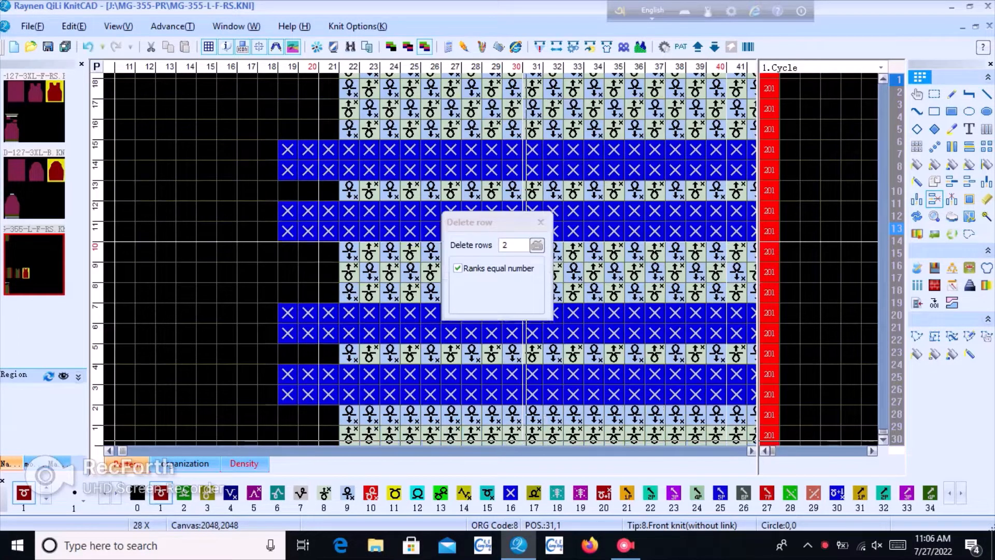
click(526, 440)
click(526, 440)
click(525, 440)
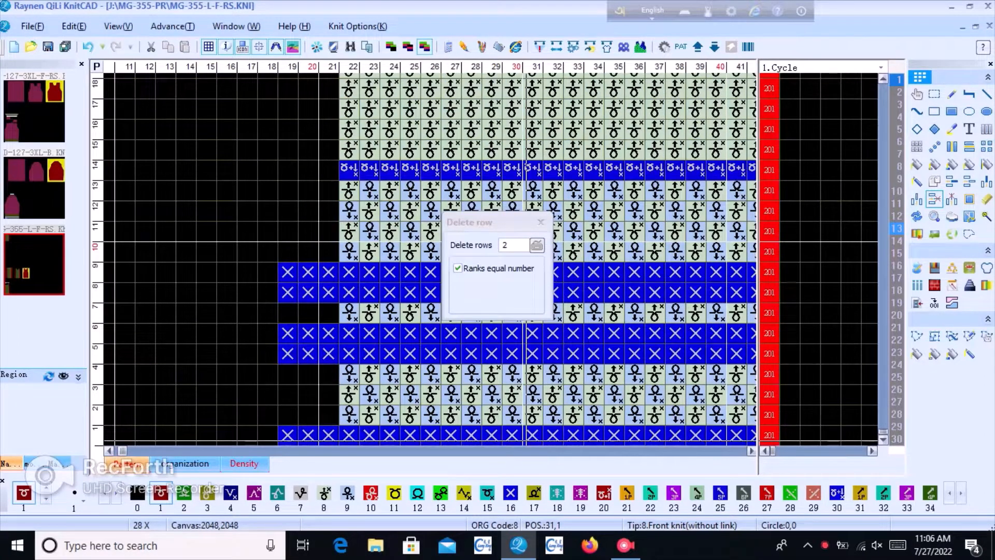
click(525, 440)
click(526, 441)
click(526, 440)
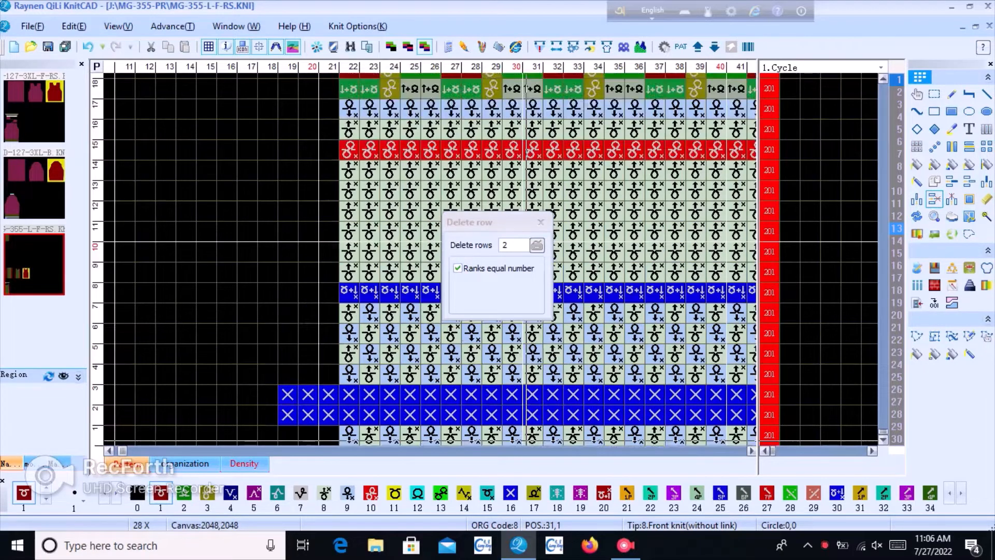
click(525, 440)
click(525, 440)
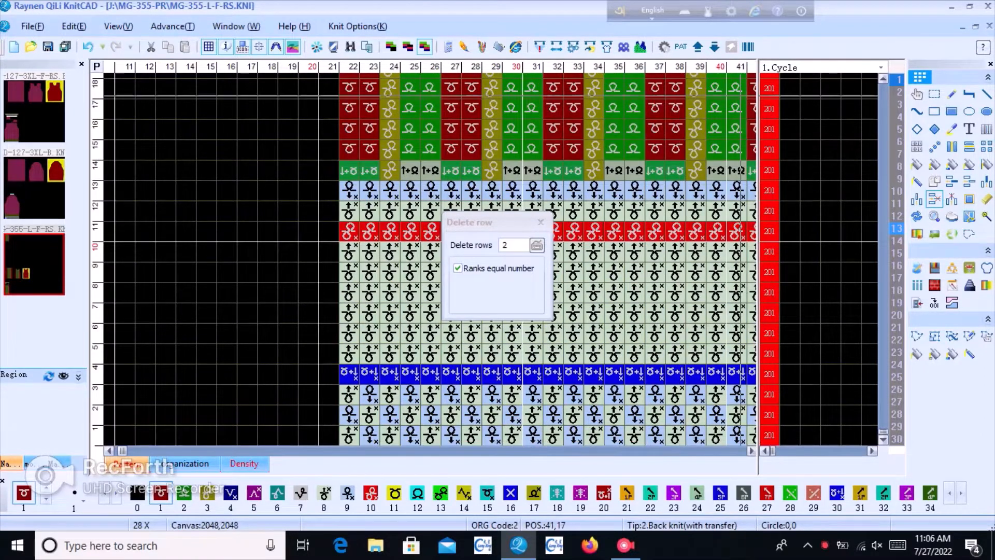
Show the Yarn(1st) function line and set the yarn feeder of rows 9 and 10 to 1 by copying neighbouring cells
click(881, 67)
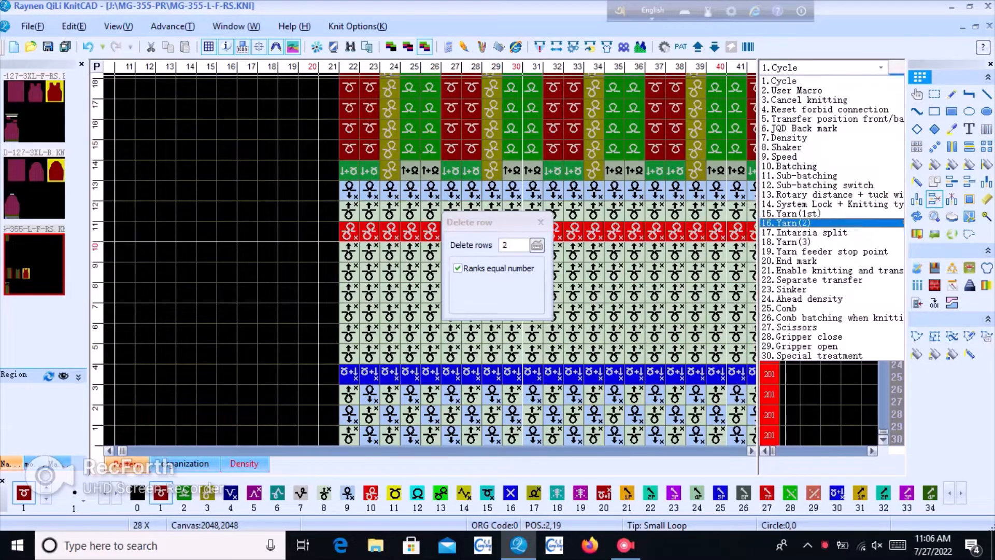
click(794, 213)
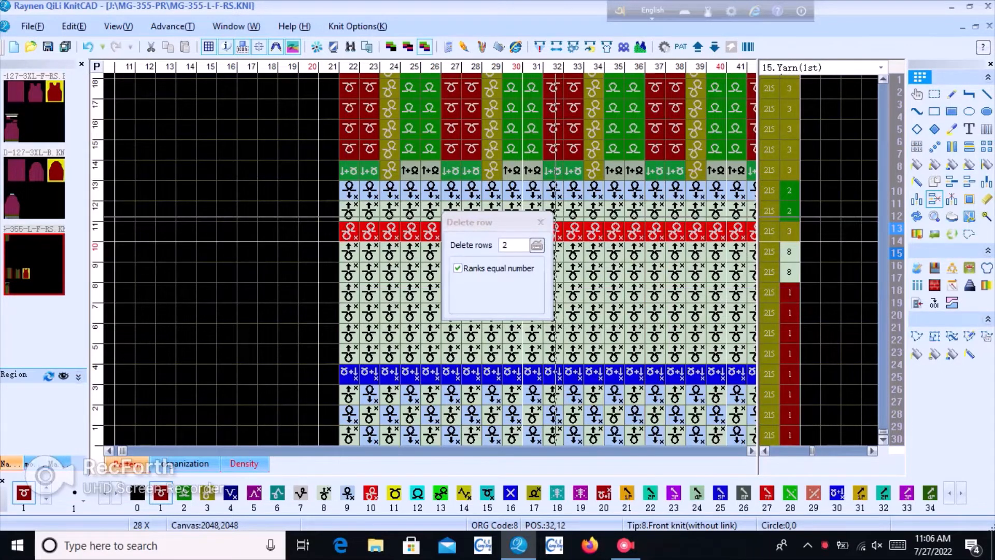
key(Escape)
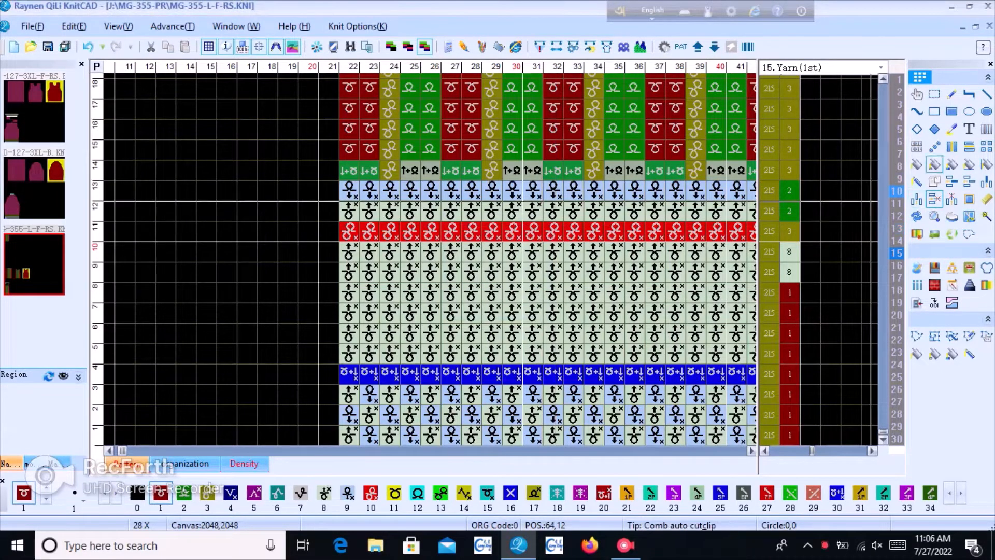
drag(794, 315, 866, 382)
scroll(831, 361, down, 1)
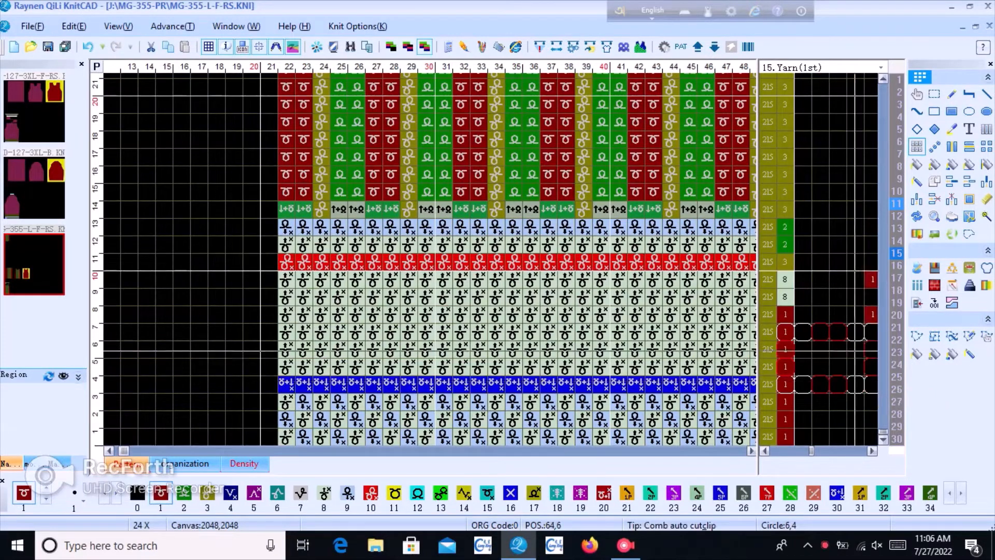
click(790, 284)
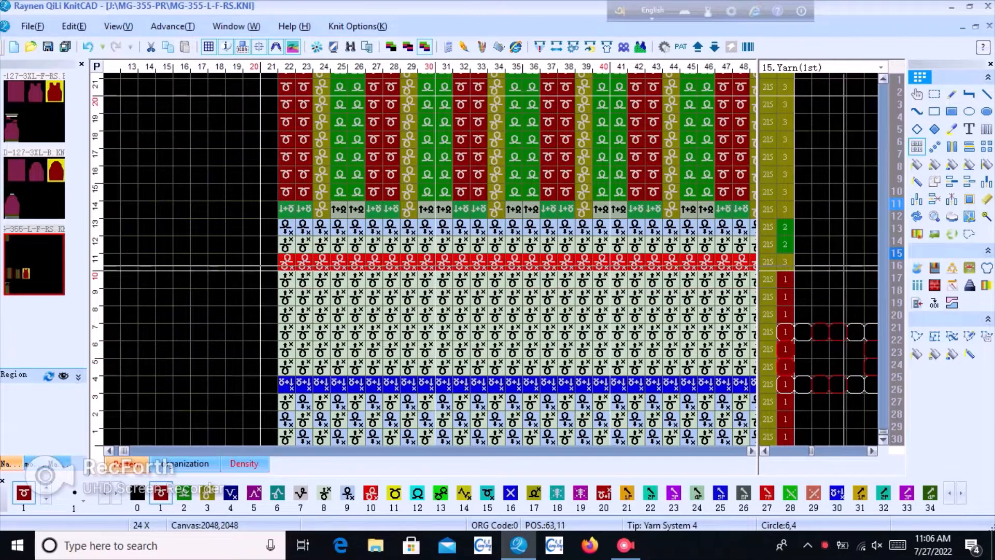
Clear the stray marks in the scissors and gripper function lines around the rib rows by copying neighbouring cells over them
scroll(575, 236, down, 8)
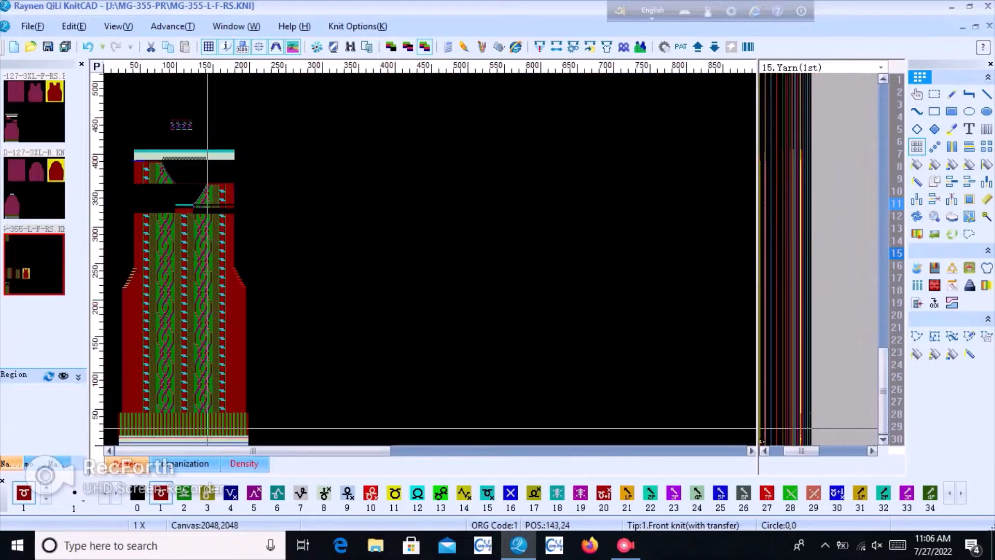
scroll(312, 412, up, 1)
scroll(311, 412, up, 2)
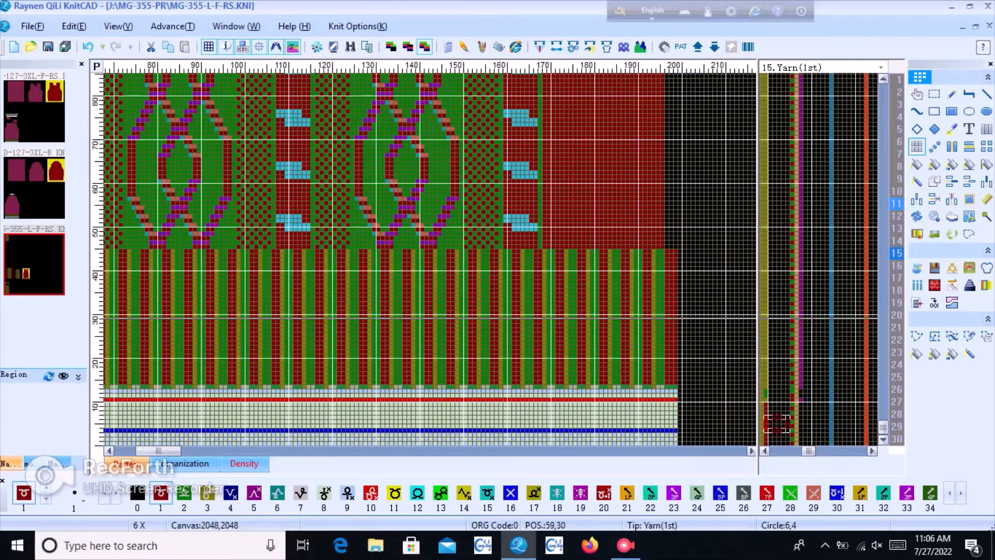
drag(381, 317, 380, 316)
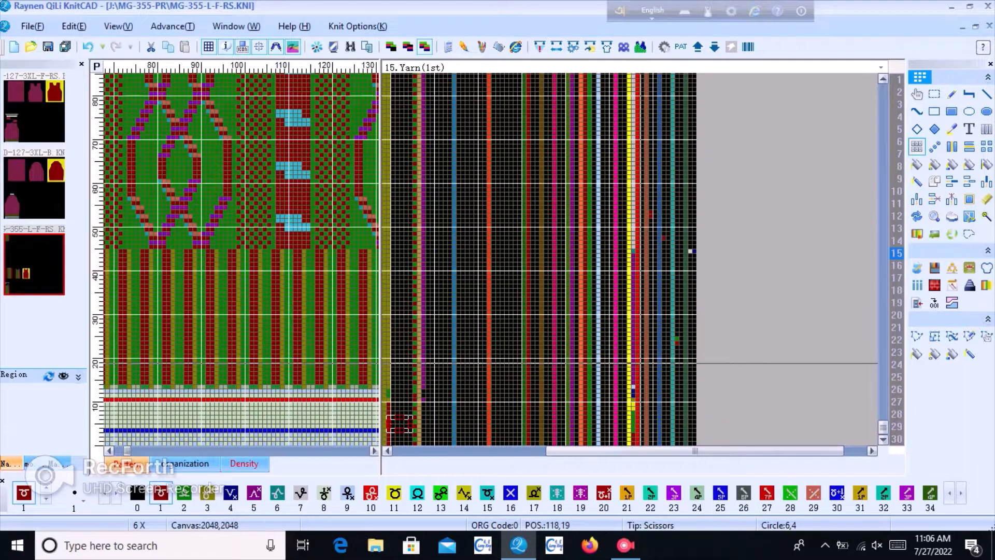
drag(668, 364, 672, 262)
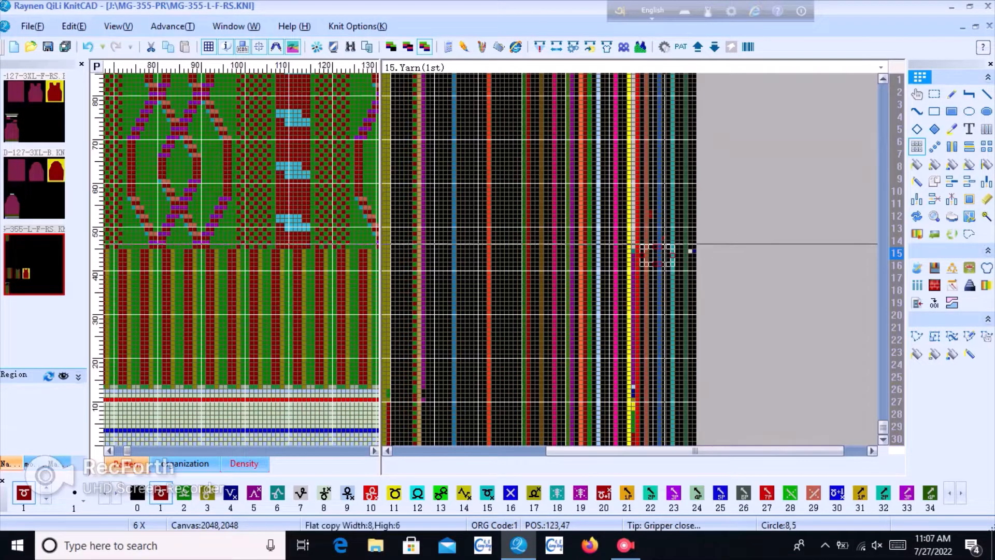
click(634, 172)
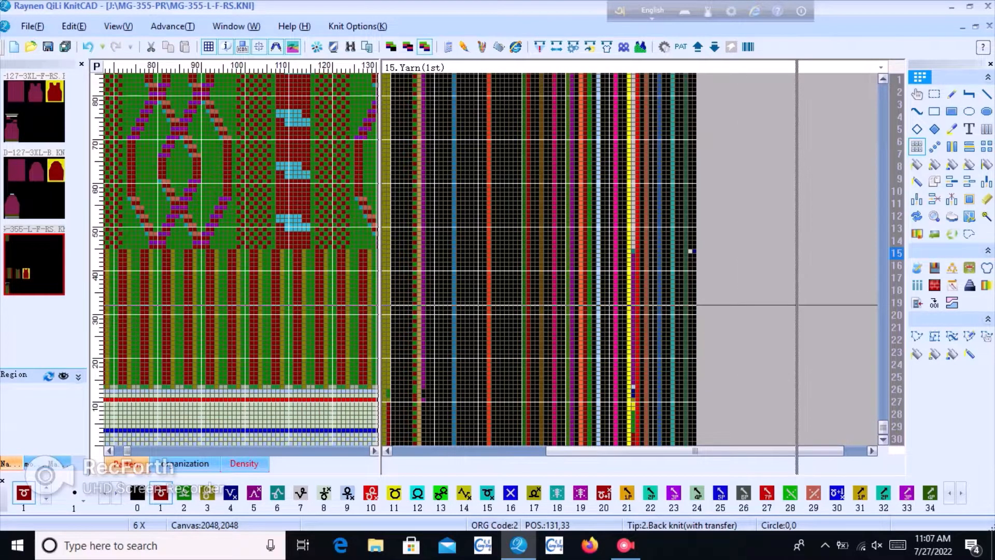
drag(797, 305, 797, 305)
Display the Density function line for the starting rows and rib of the pattern
scroll(284, 280, down, 5)
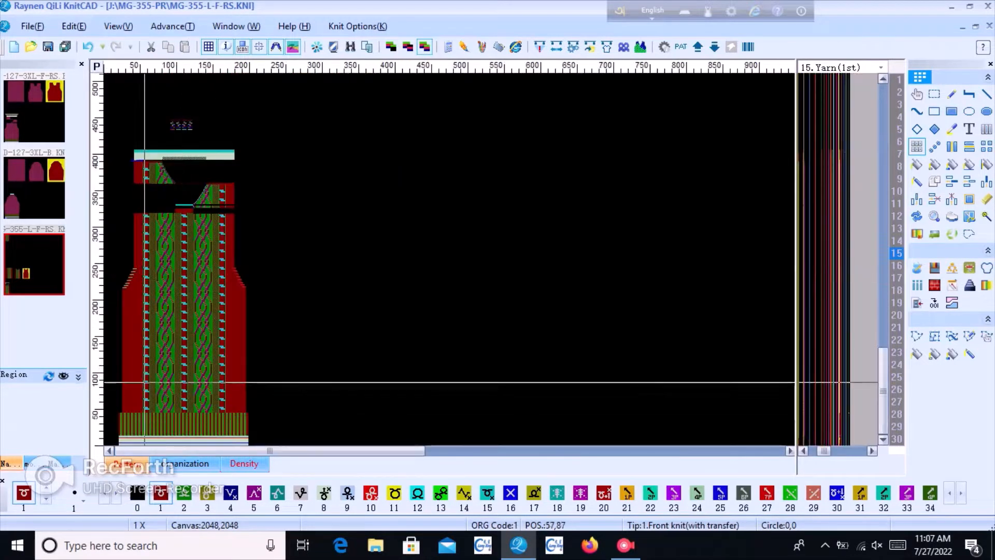
scroll(145, 382, up, 5)
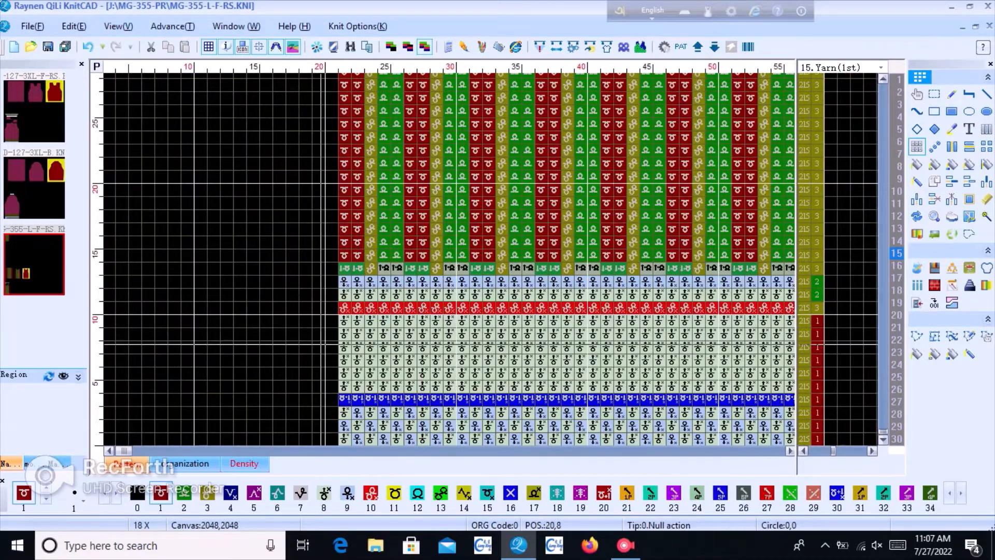
scroll(318, 399, down, 2)
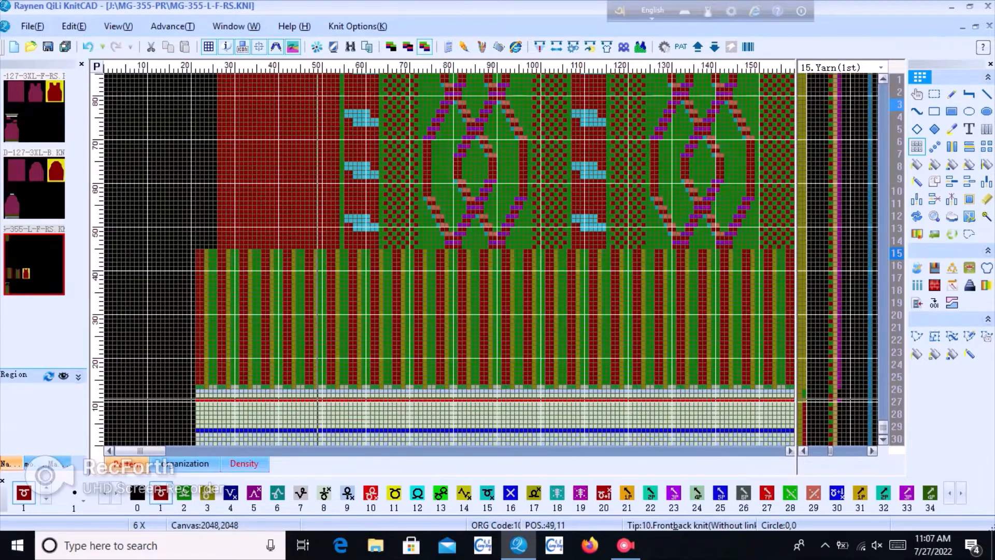
scroll(315, 399, up, 3)
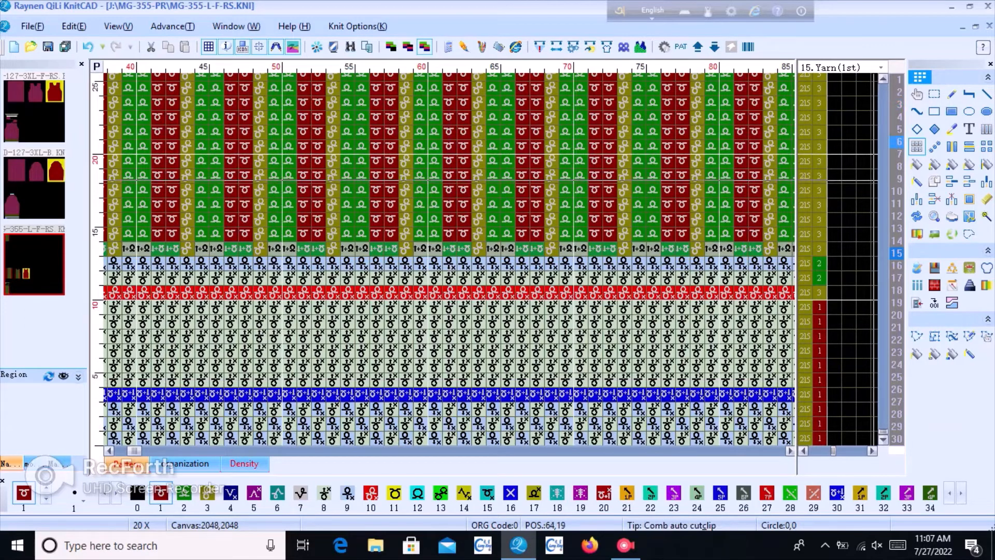
click(896, 154)
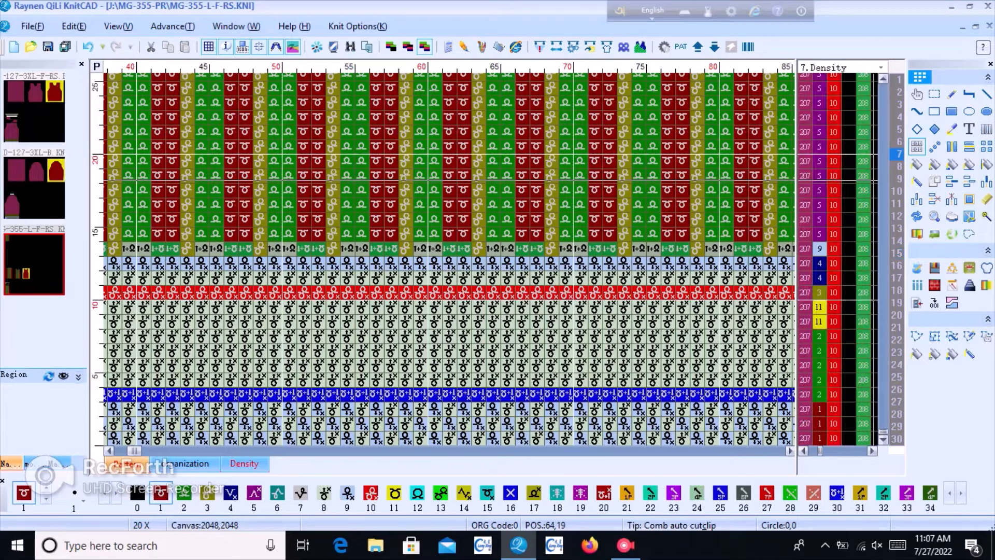
Delete rows 391 and 392 above the body, and replace the transfer stitches in columns 43–45 of row 390 with front knit
scroll(404, 350, down, 2)
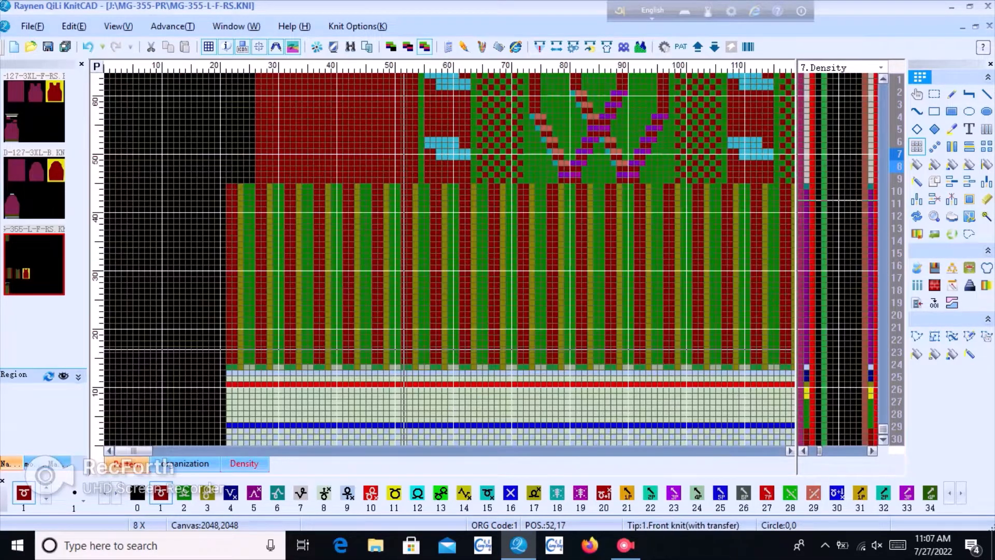
scroll(404, 351, down, 2)
scroll(211, 151, up, 3)
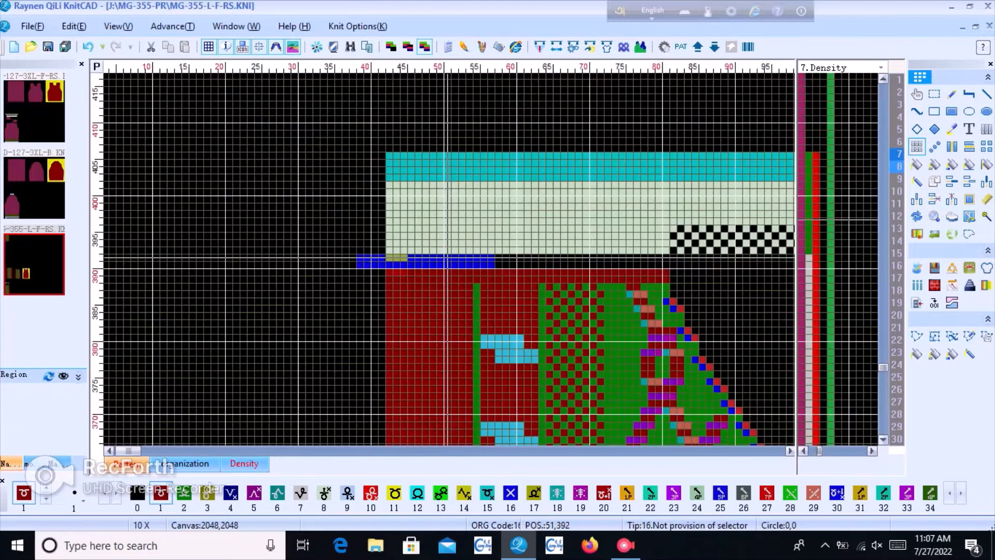
scroll(446, 257, up, 3)
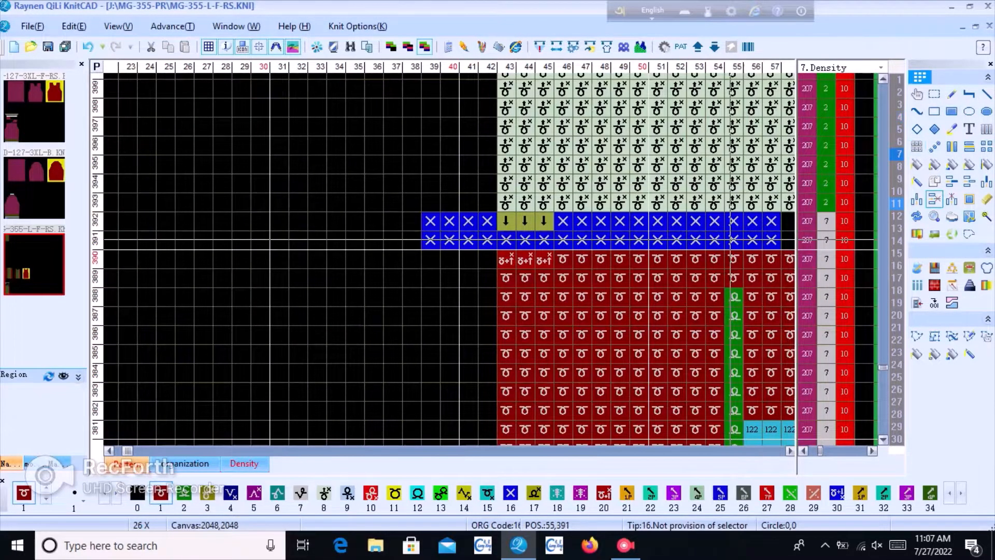
key(ctrl+z)
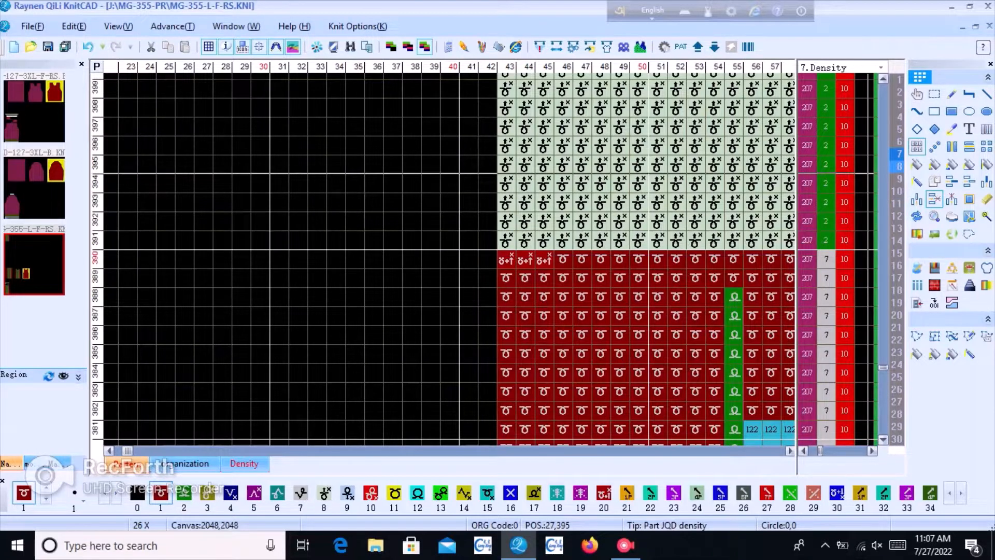
drag(587, 258, 517, 262)
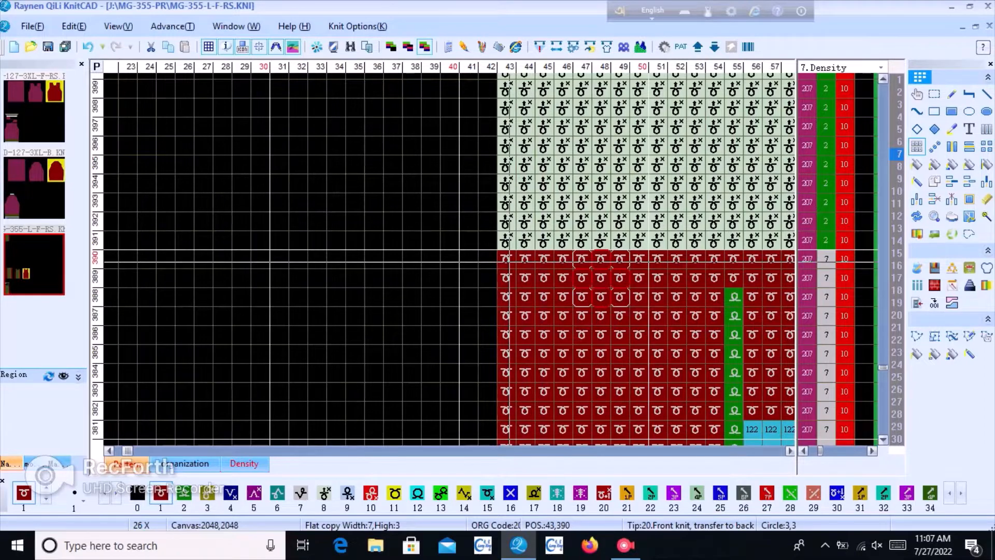
click(509, 262)
Insert 50 rows in the pale front-knit section above row 390, keeping equal ranks and copying the yarn feeder
scroll(643, 209, down, 4)
scroll(437, 233, up, 1)
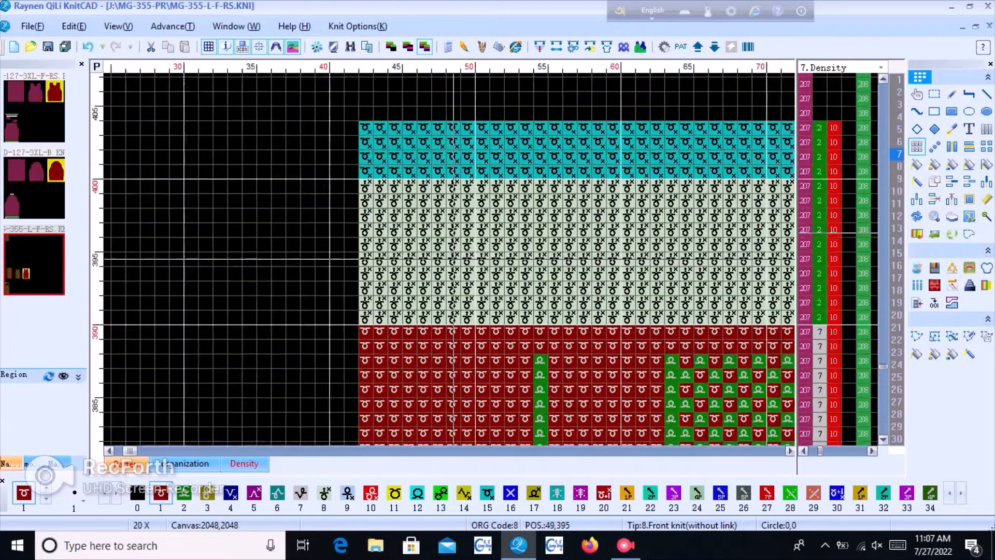
scroll(482, 227, up, 1)
right_click(481, 225)
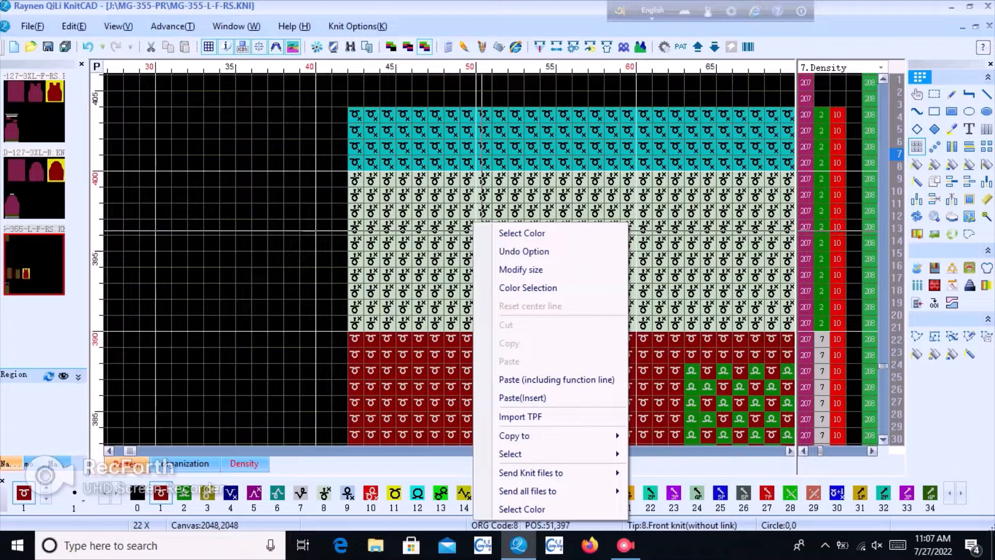
click(725, 224)
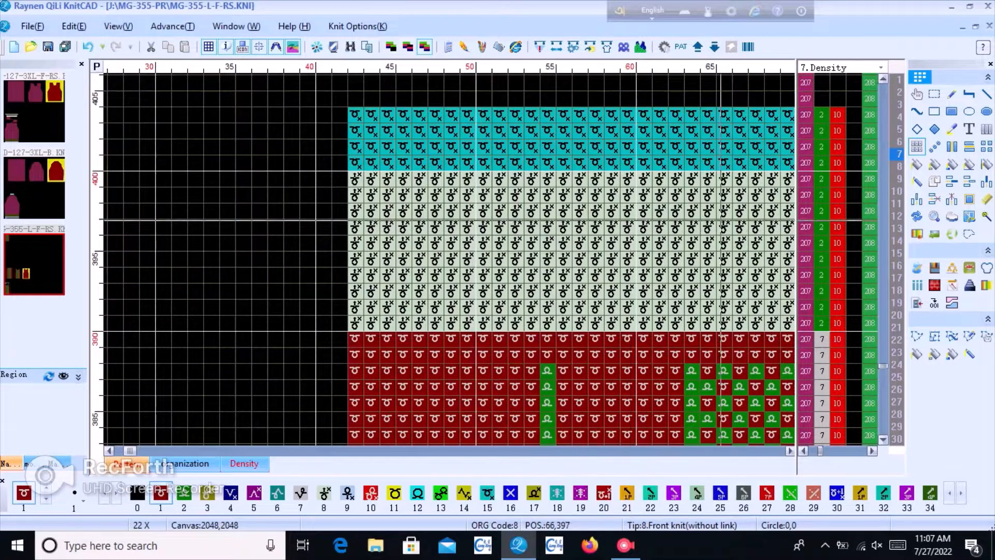
drag(725, 225, 747, 270)
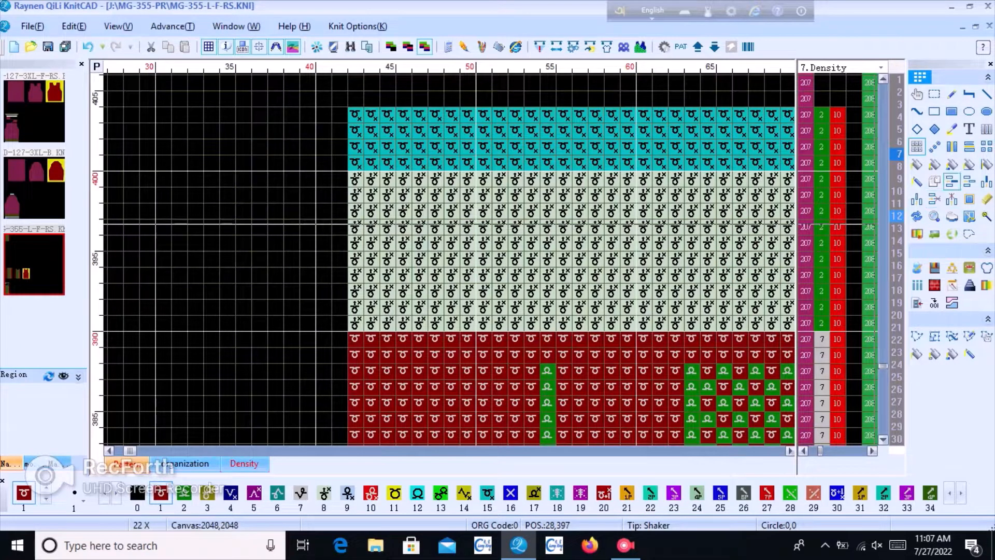
click(951, 181)
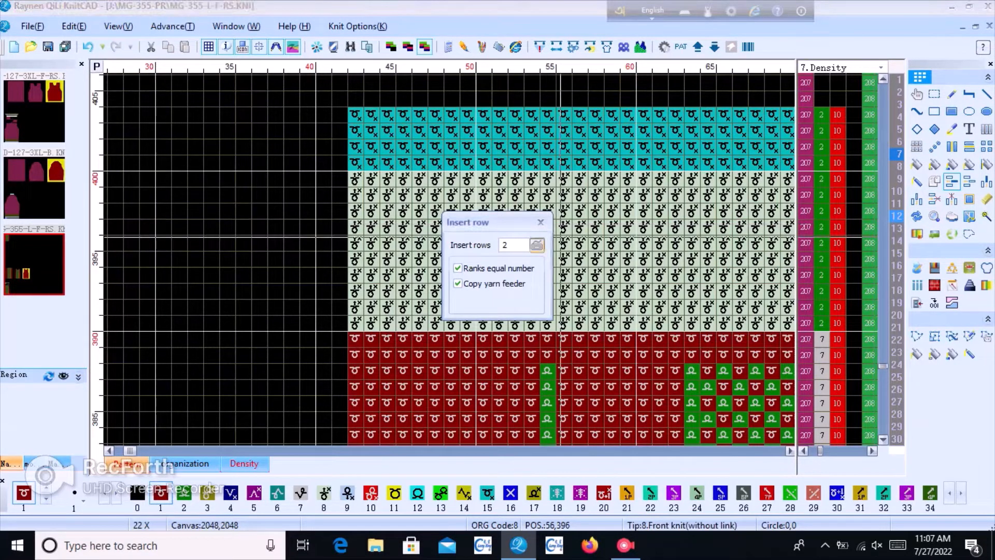
click(537, 246)
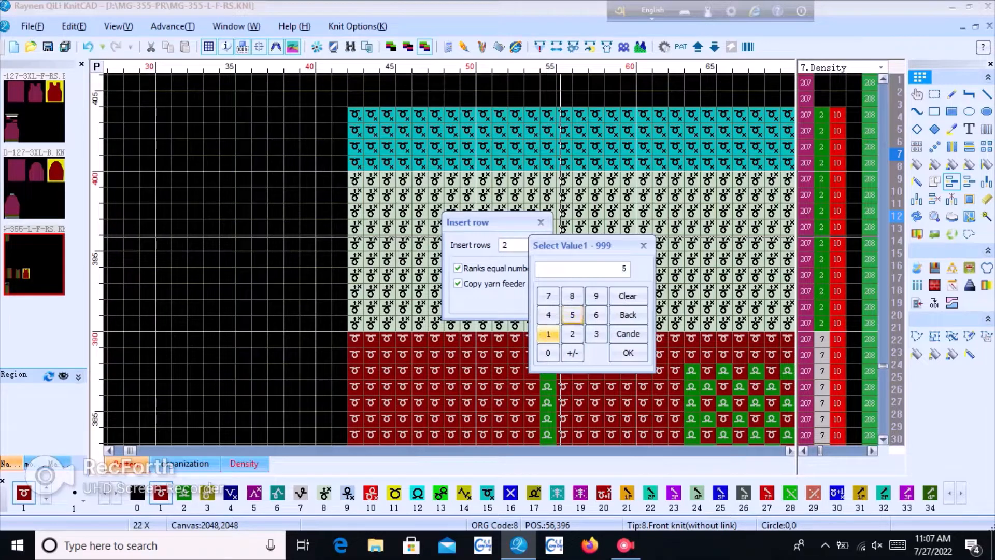
click(628, 352)
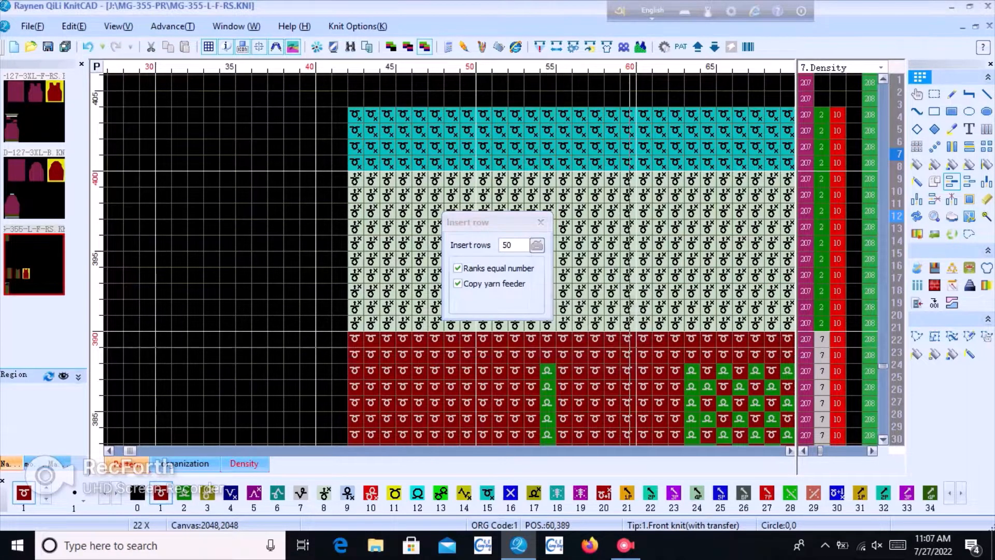
click(644, 278)
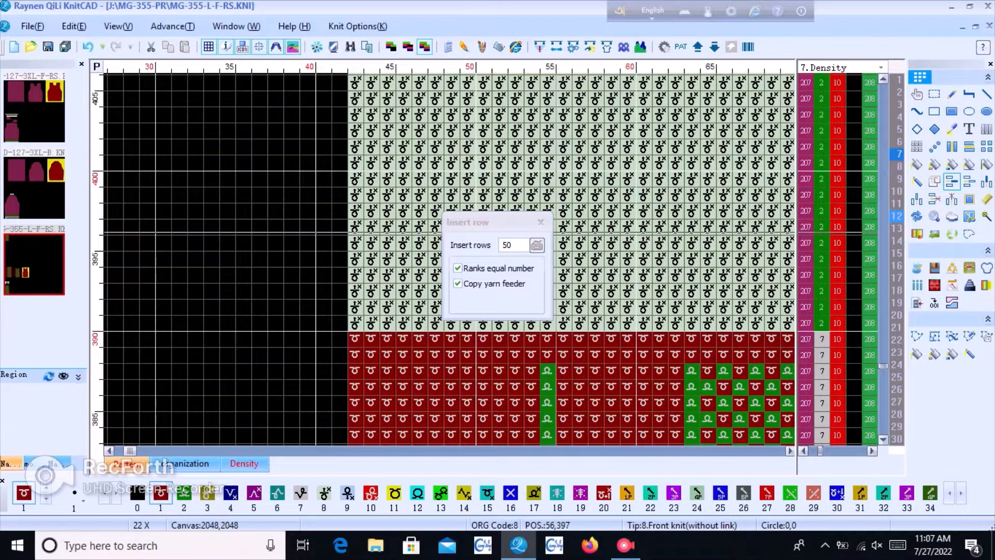
click(540, 222)
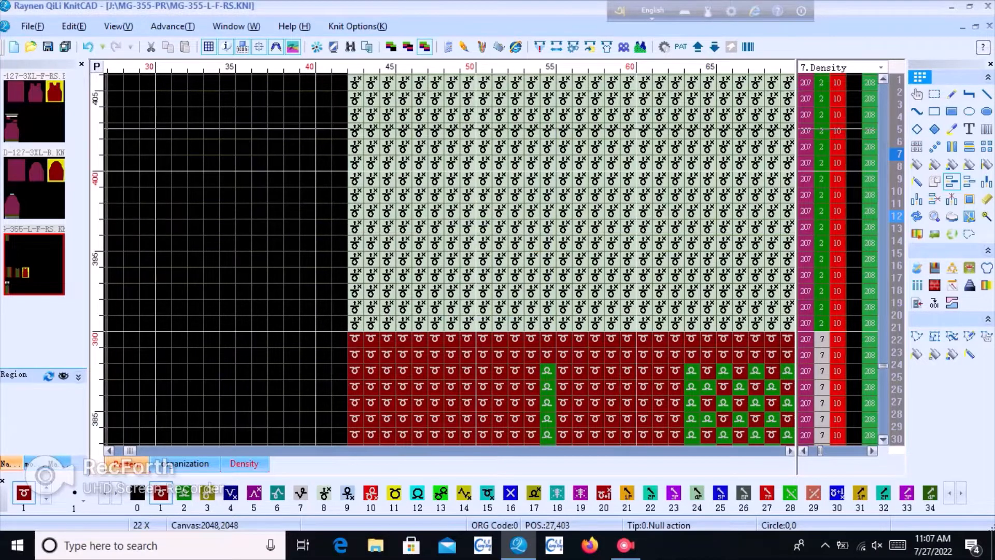
In ID-127-3XL-F-RS.KNI, copy the striped tapered top section together with the pale knit band just above the body
click(34, 110)
scroll(116, 152, up, 6)
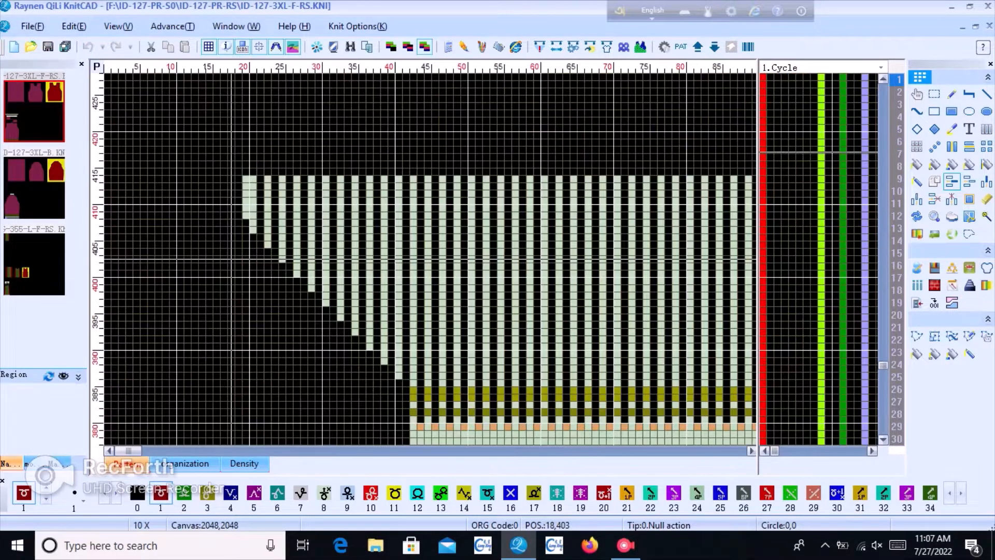
scroll(430, 259, down, 5)
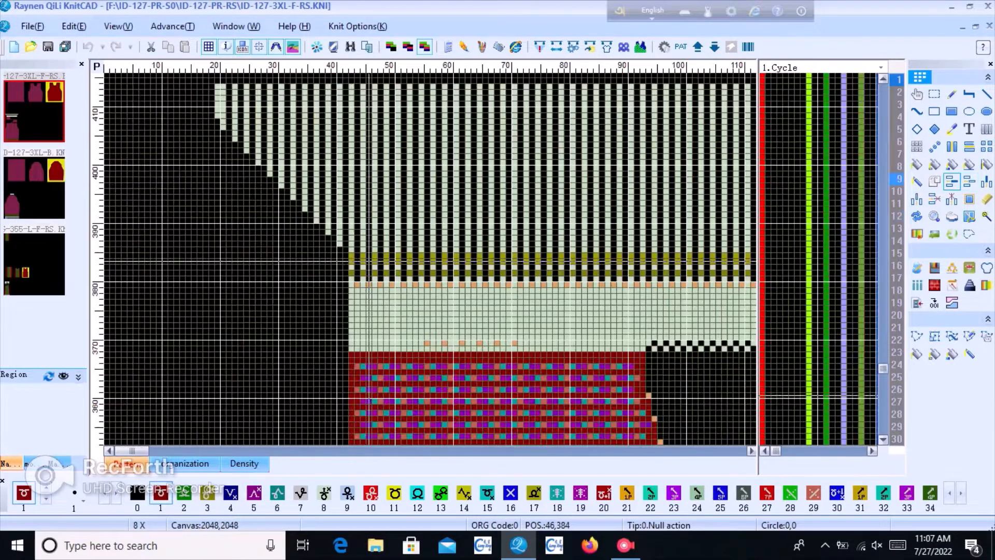
ctrl+scroll(430, 259, up, 1)
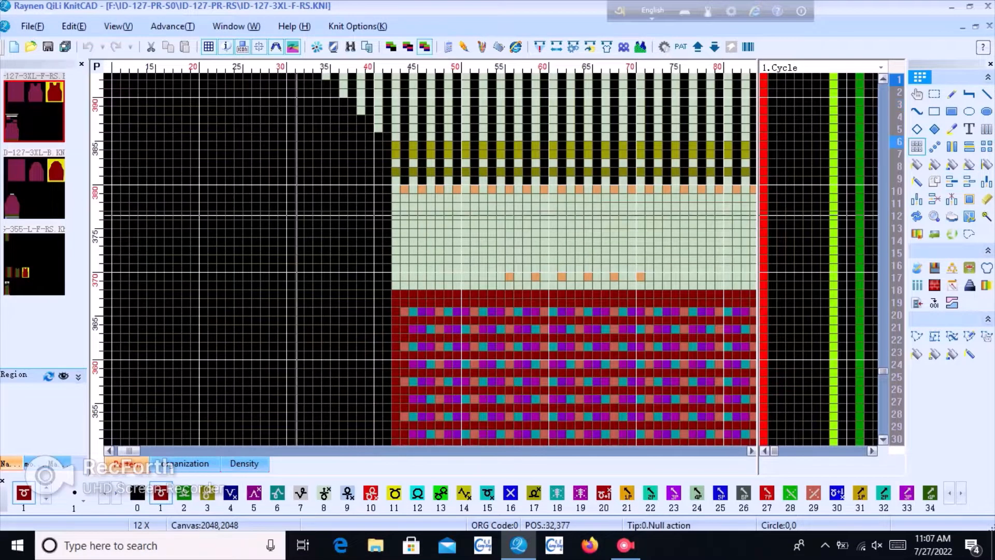
mouse_move(175, 270)
mouse_down()
mouse_move(412, 117)
mouse_move(542, 166)
mouse_move(569, 162)
mouse_move(260, 263)
mouse_move(428, 262)
mouse_move(442, 244)
mouse_up()
scroll(404, 121, down, 2)
scroll(569, 161, down, 2)
right_click(317, 270)
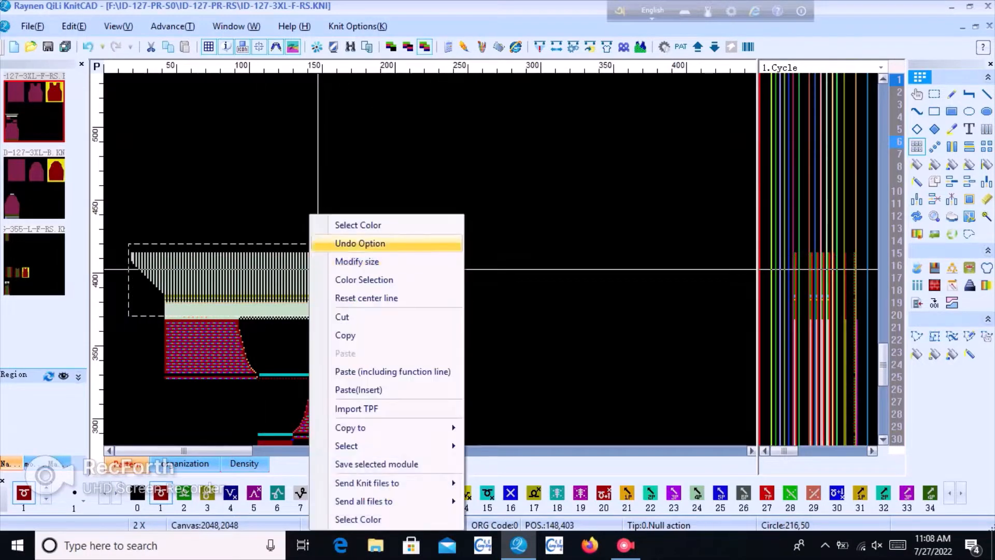
click(386, 336)
drag(450, 161, 506, 207)
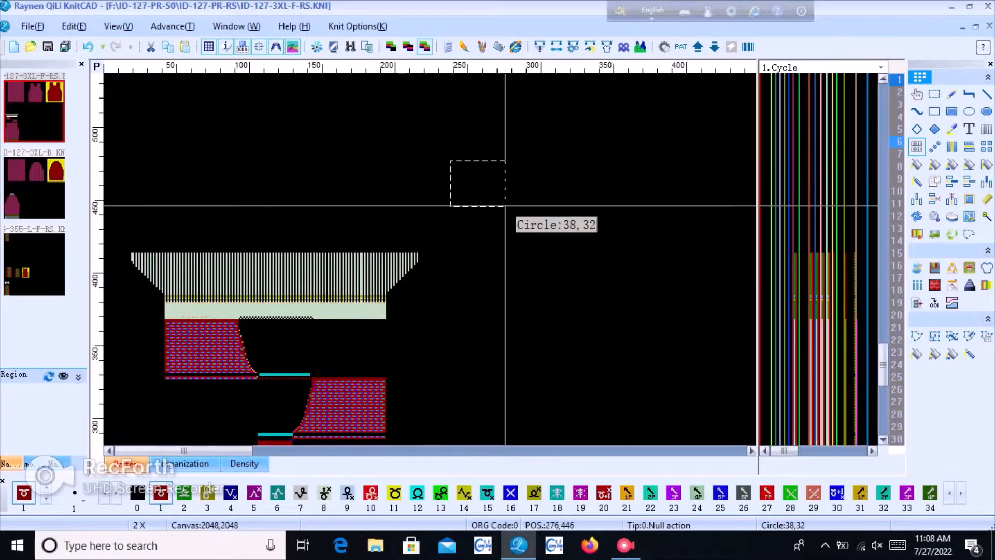
click(433, 240)
Paste the copied section into MG-355-L-F-RS.KNI with its lower-left corner at column 18, row 397, aligning its band with the body's left edge
click(35, 264)
scroll(449, 259, up, 6)
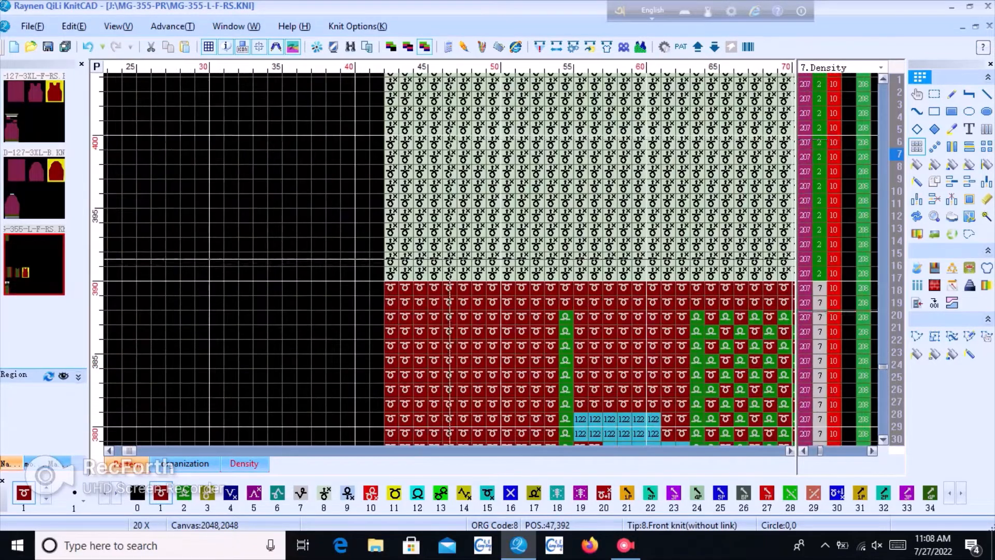
right_click(478, 138)
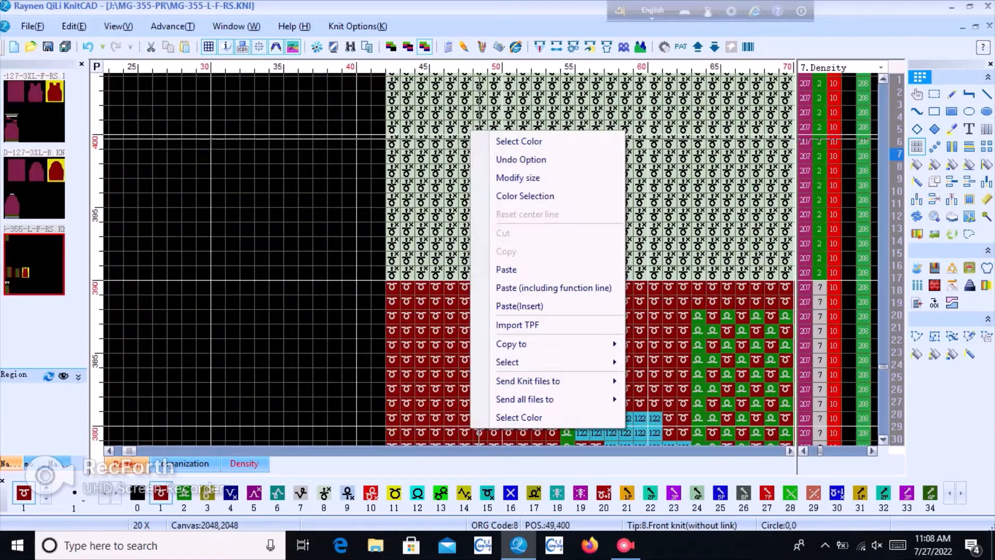
click(506, 269)
scroll(334, 259, down, 2)
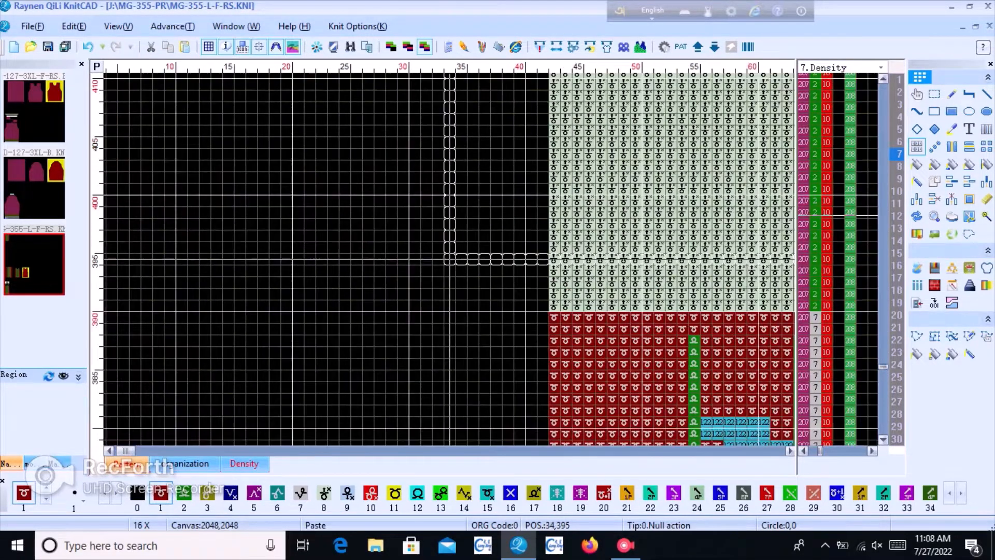
scroll(333, 259, down, 4)
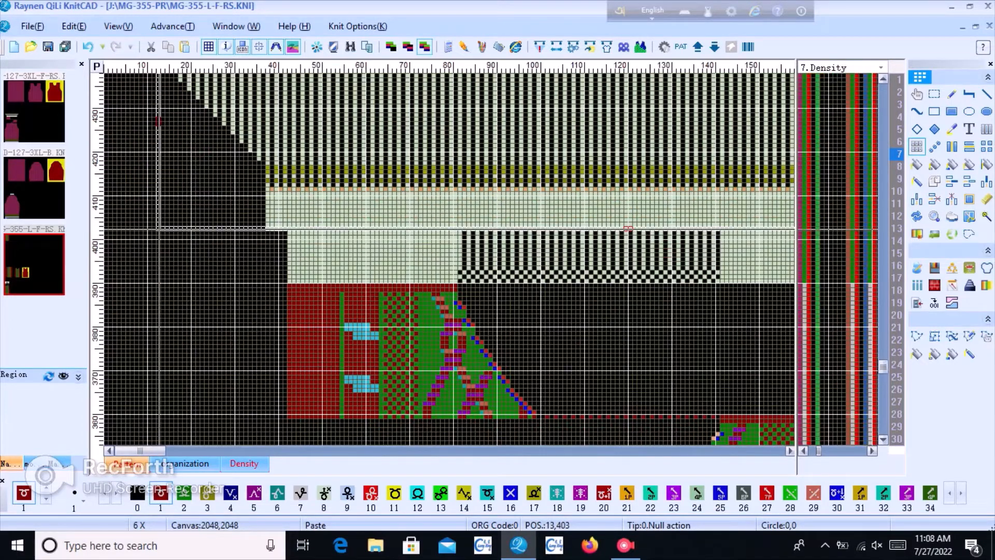
scroll(145, 221, up, 2)
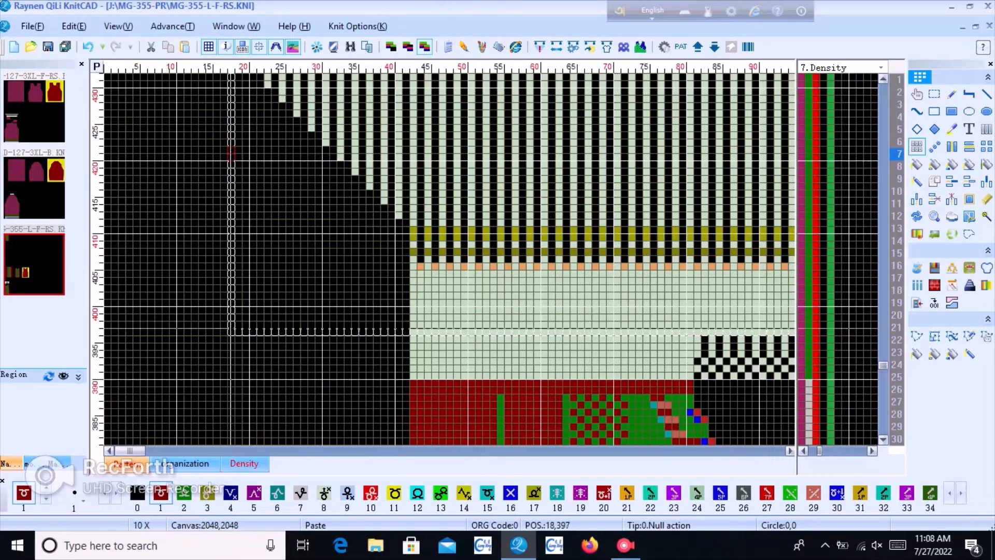
click(232, 332)
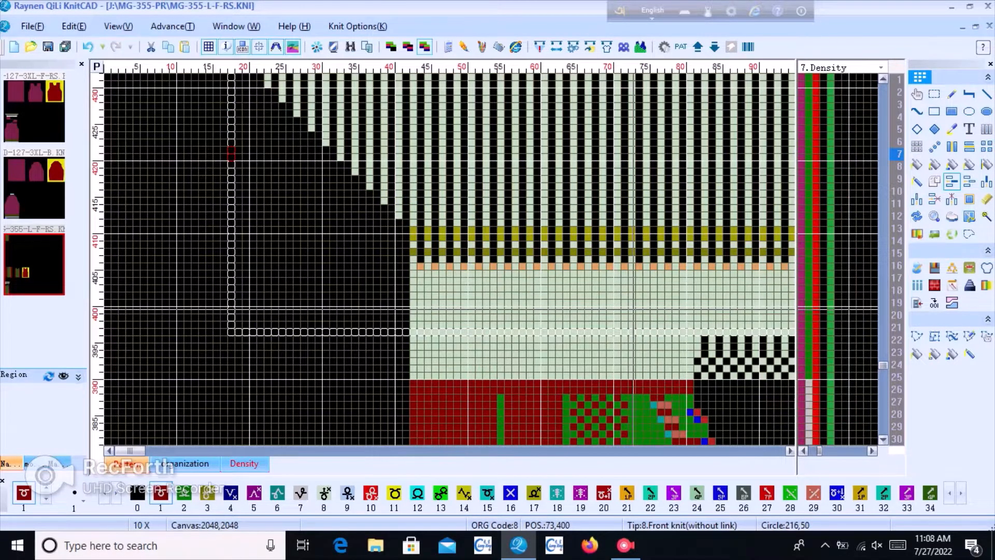
key(1)
drag(336, 187, 397, 220)
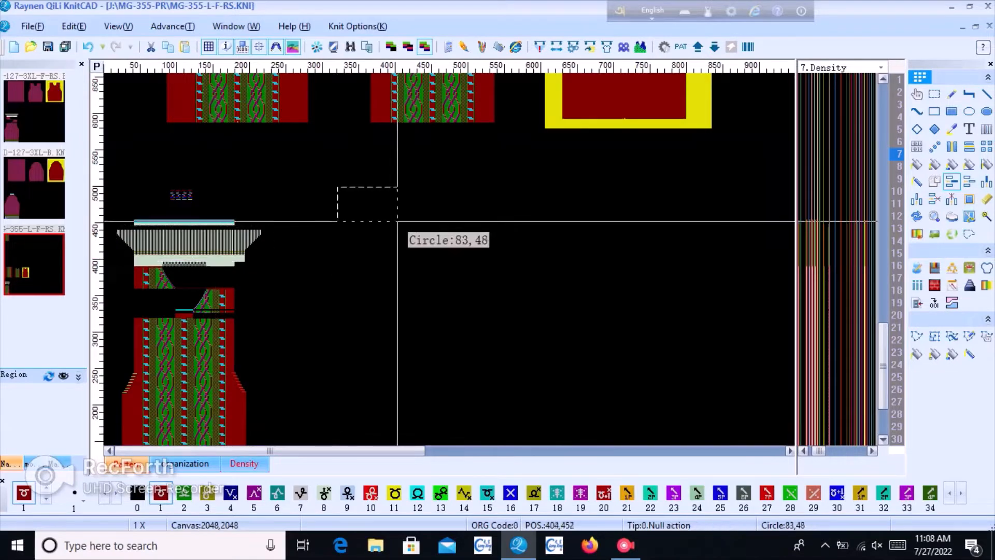
Move the right-hand part of the pasted section 14 columns left so its pale band ends flush with the body at column 180
key(8)
key(2)
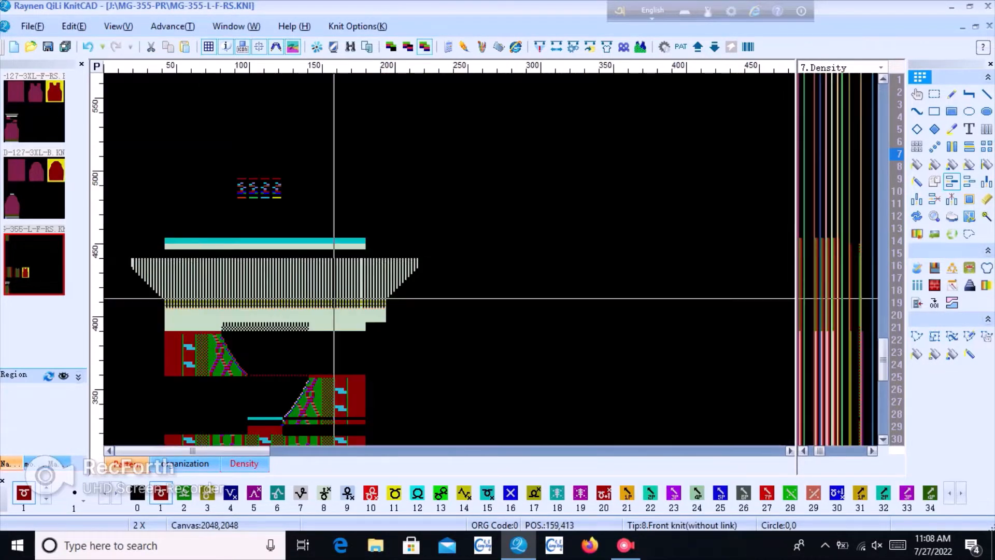
key(0)
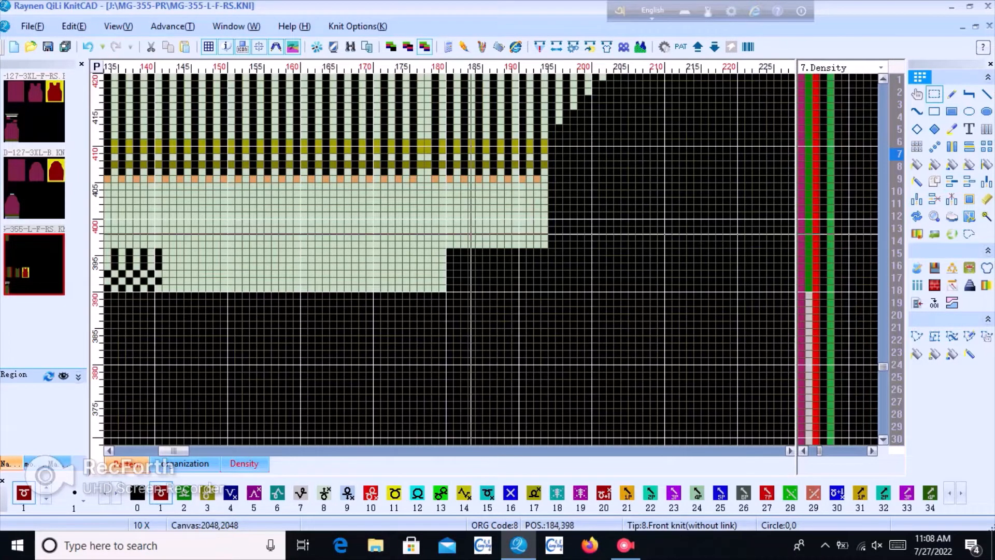
scroll(463, 244, up, 2)
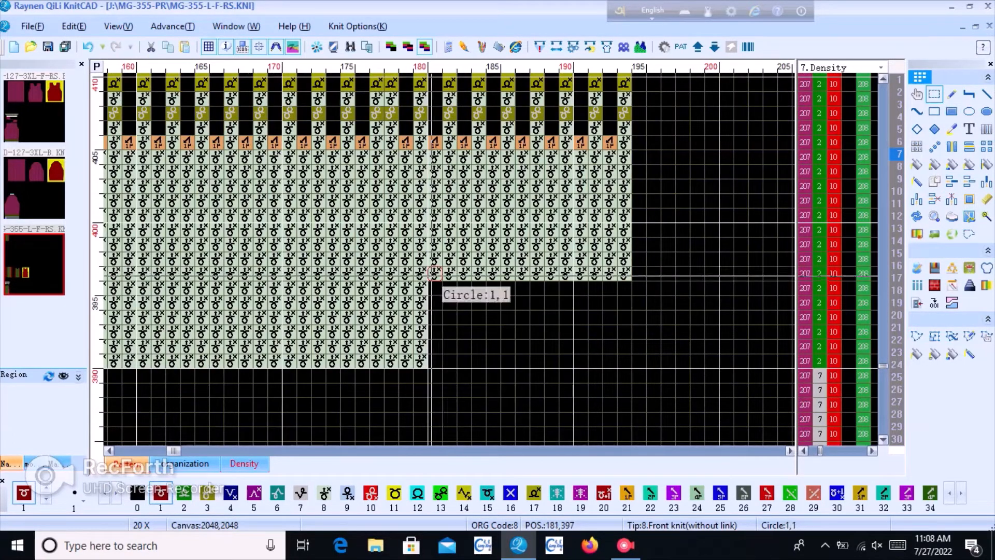
drag(434, 273, 498, 199)
scroll(658, 191, down, 6)
scroll(344, 200, up, 5)
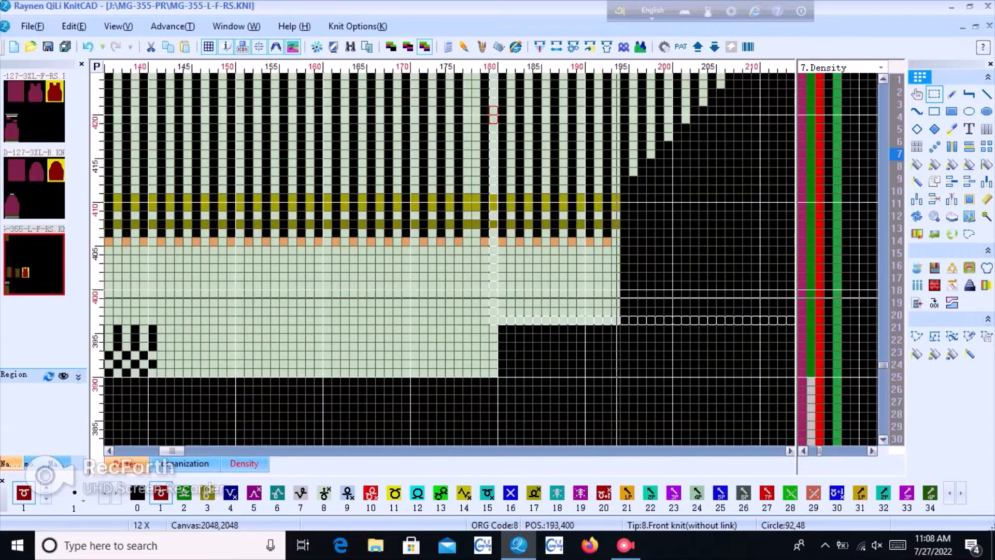
drag(614, 322, 491, 314)
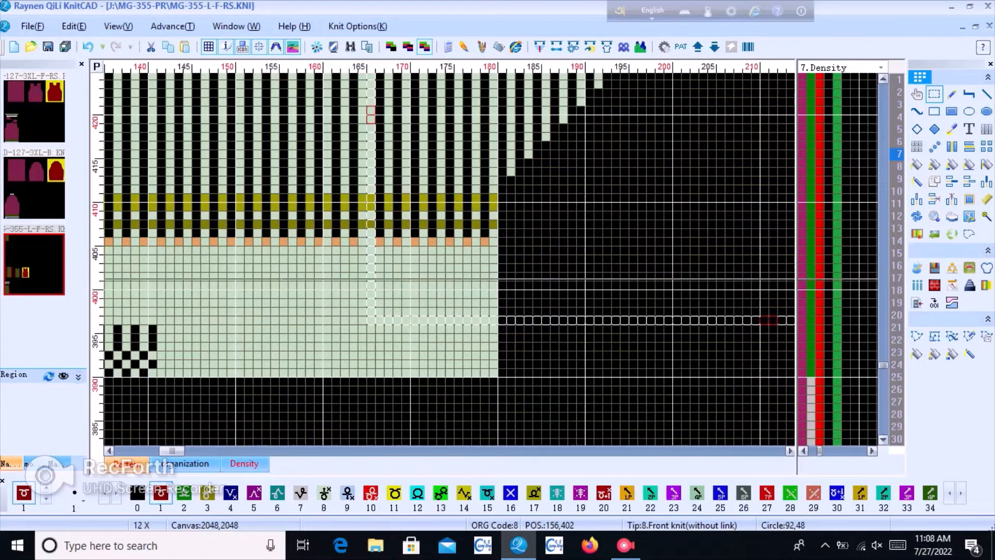
scroll(492, 313, down, 4)
drag(627, 99, 669, 127)
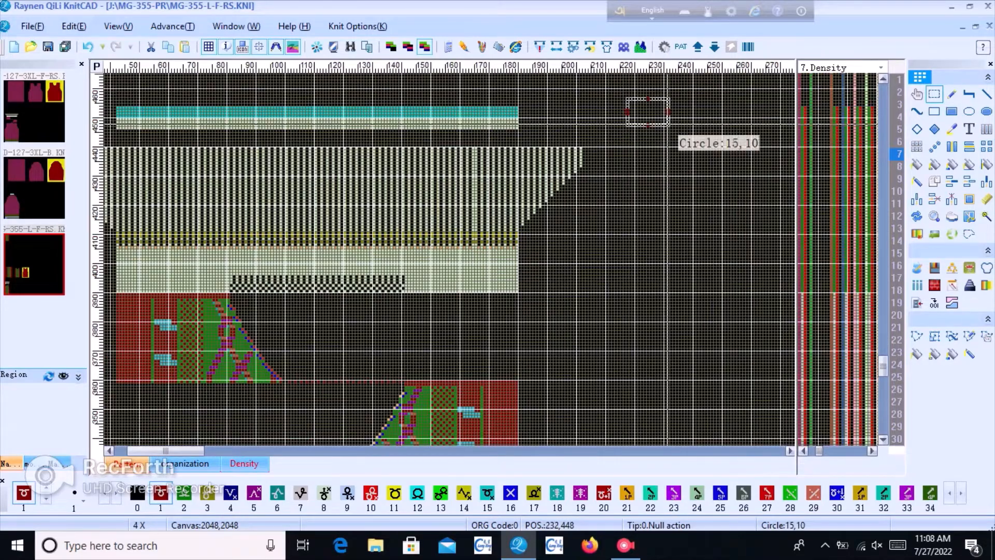
right_click(669, 126)
Try to delete 50 rows with equal ranks directly above row 440 of the striped section
scroll(147, 136, up, 2)
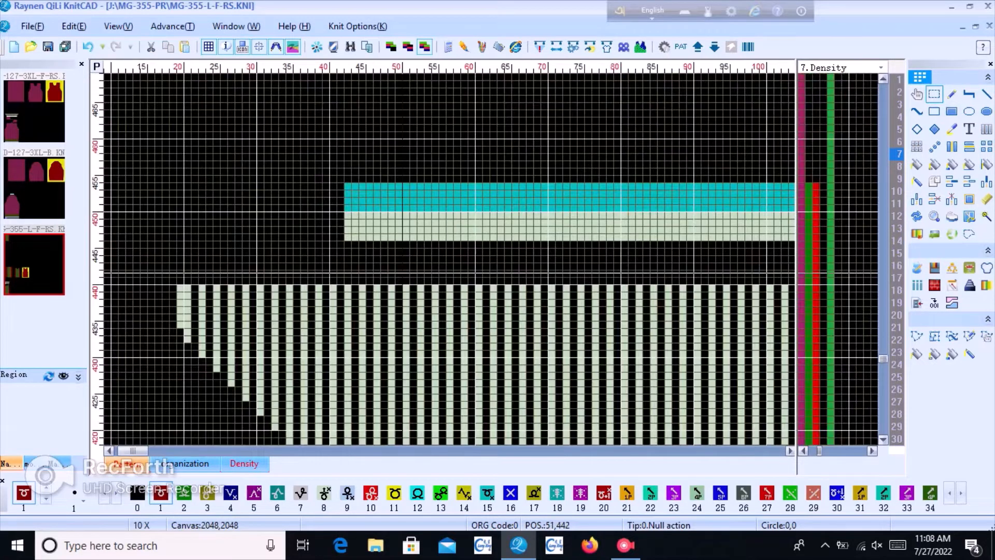
scroll(585, 301, up, 1)
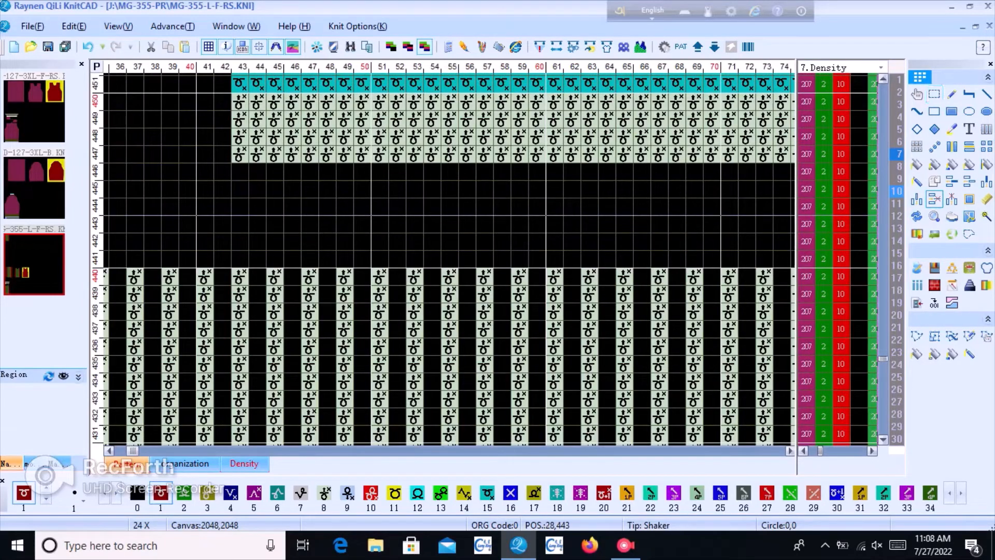
click(935, 199)
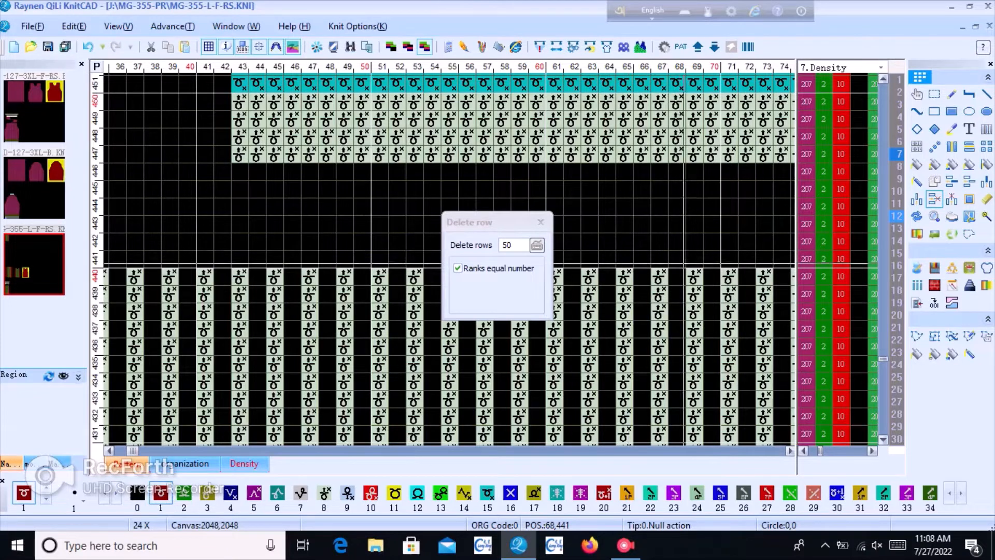
click(546, 259)
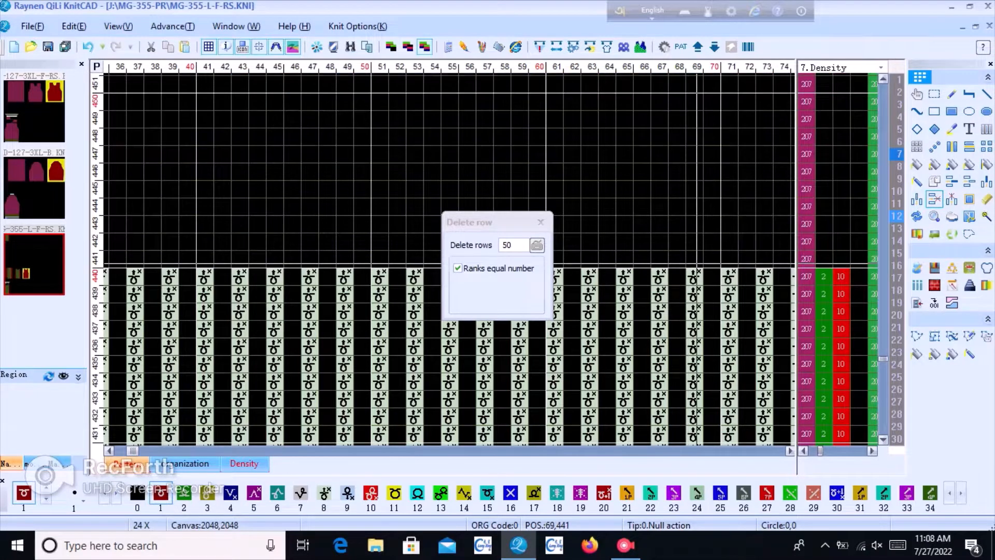
right_click(555, 218)
scroll(625, 277, down, 1)
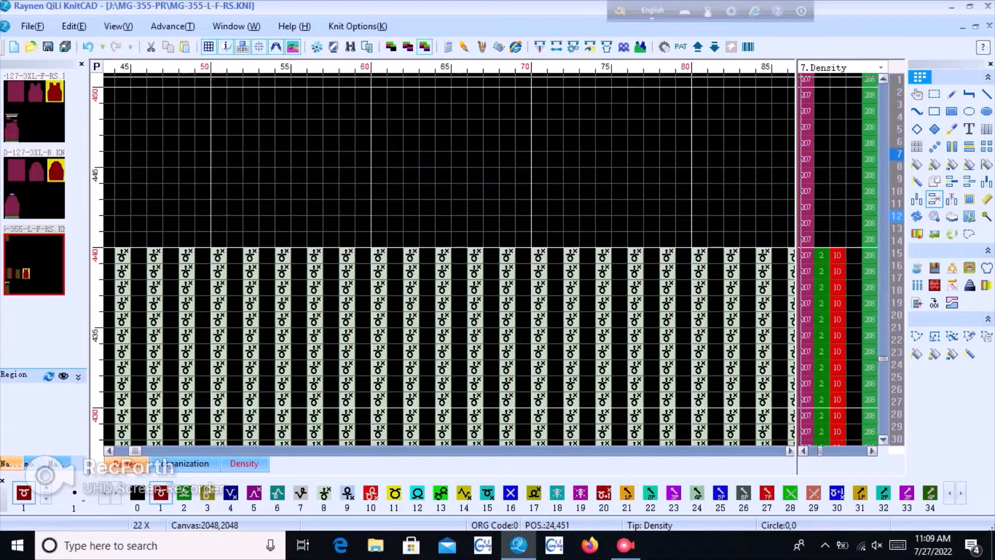
Display the End mark function line for the rows at the top of the striped section
click(879, 68)
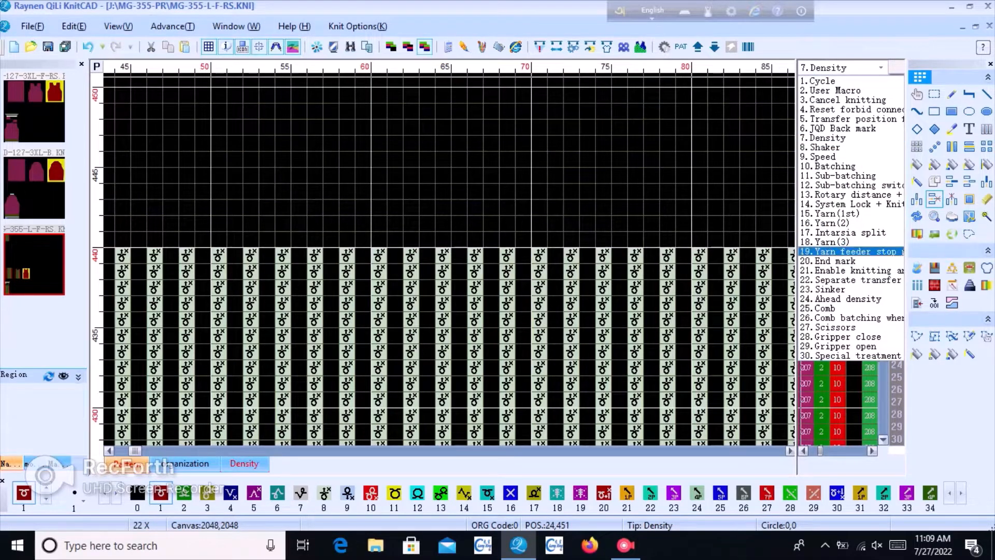
click(827, 261)
scroll(446, 259, down, 3)
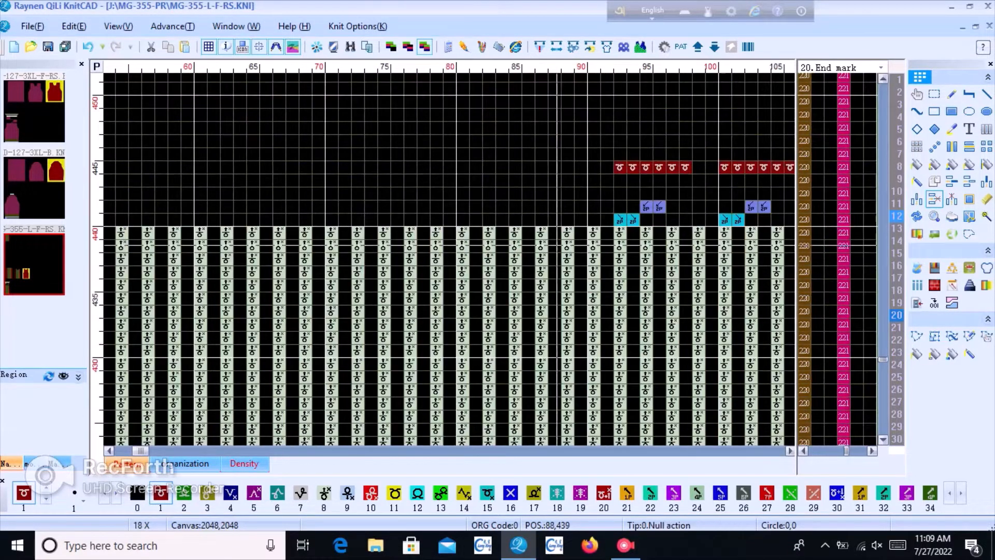
Undo the deletion of the 50 rows above the striped section
scroll(450, 243, down, 6)
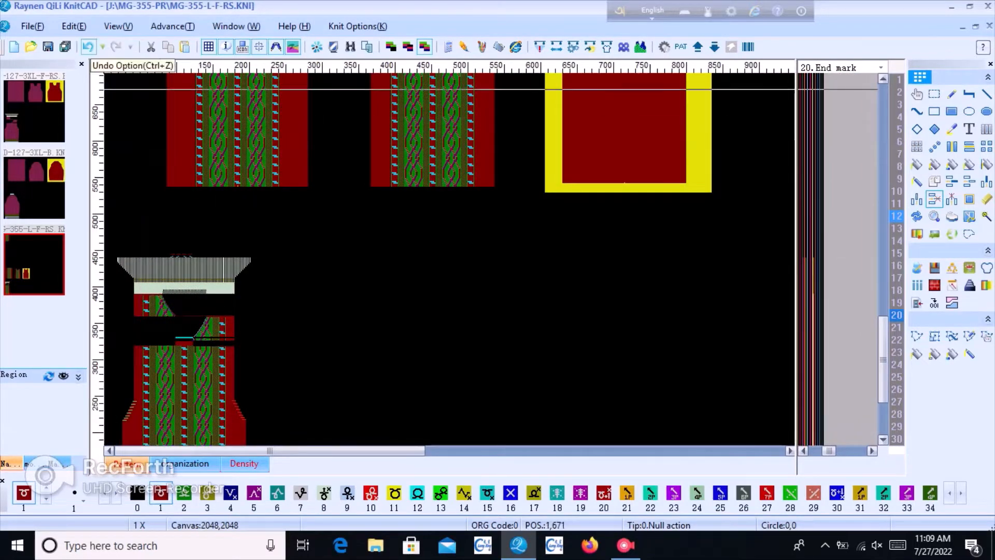
scroll(512, 248, up, 3)
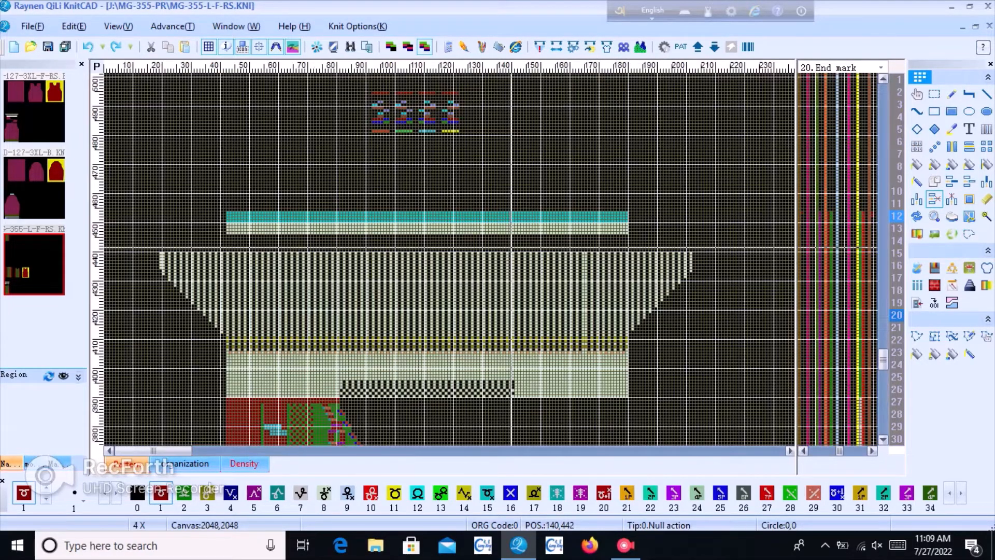
scroll(512, 248, up, 3)
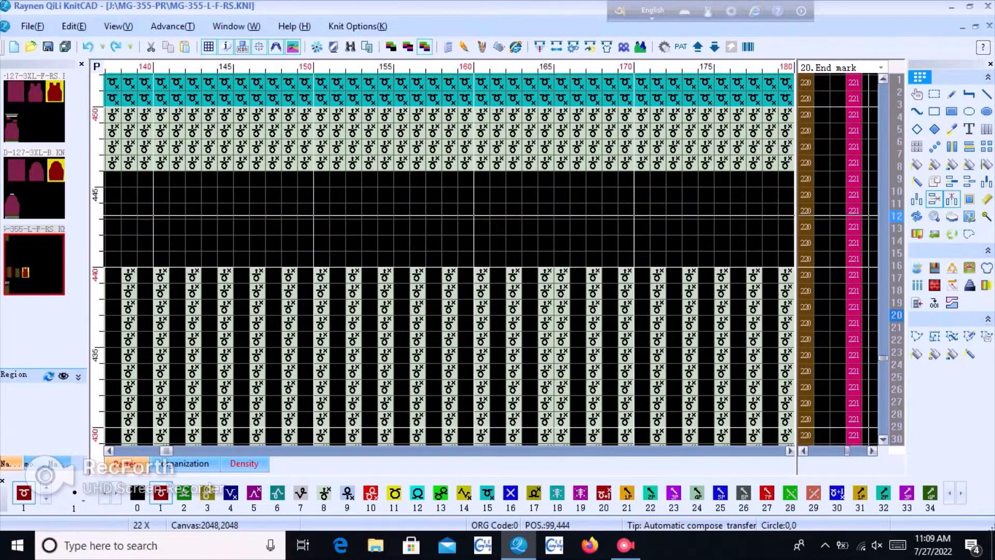
Delete the 14 rows above row 440, two rows at a time with equal ranks, removing the gap and the pale and teal bands
click(935, 199)
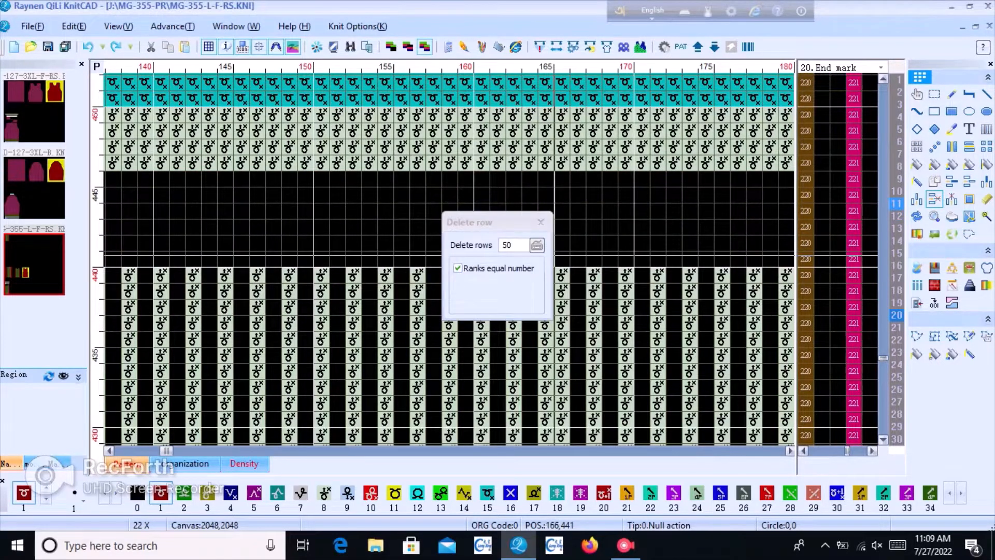
click(537, 245)
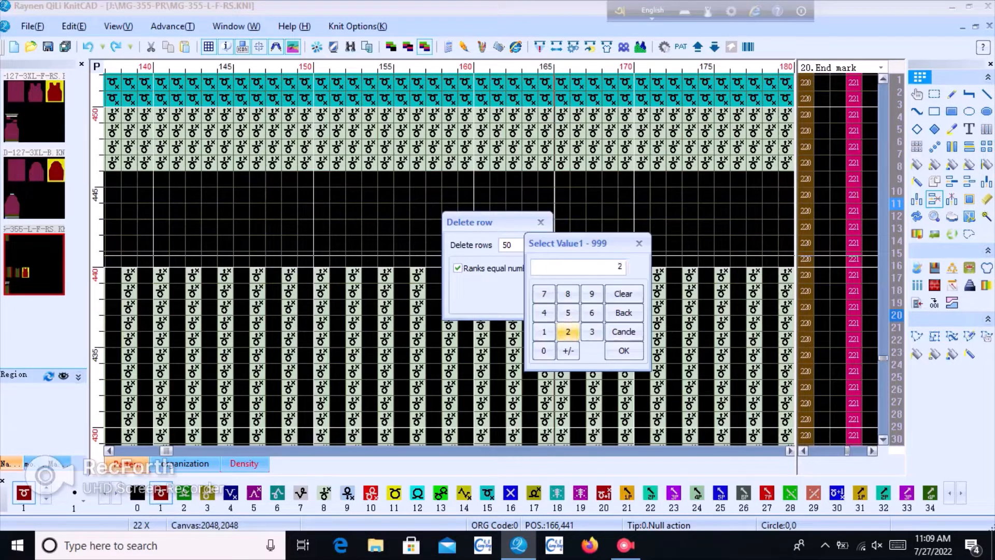
click(623, 350)
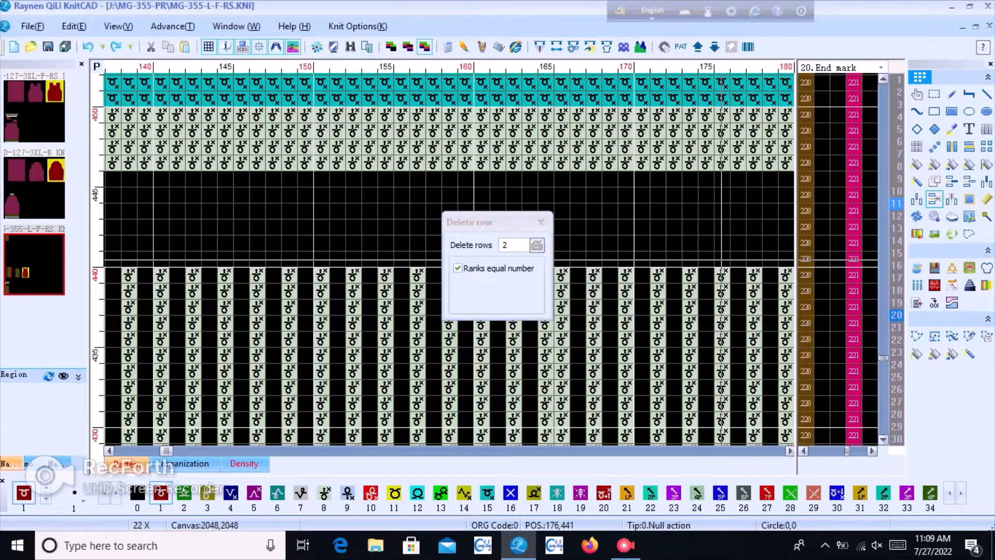
click(721, 259)
click(721, 259)
click(722, 260)
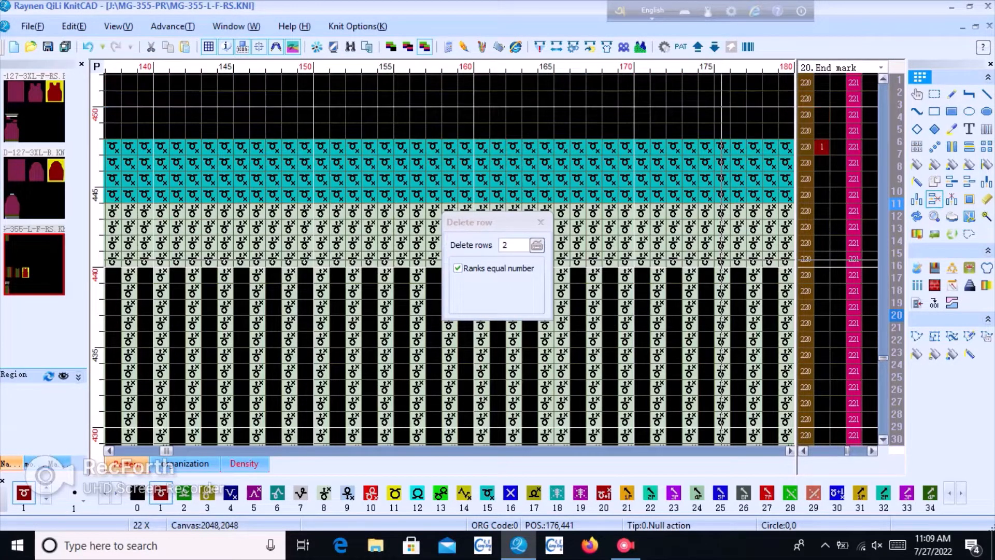
click(721, 260)
click(722, 259)
click(722, 259)
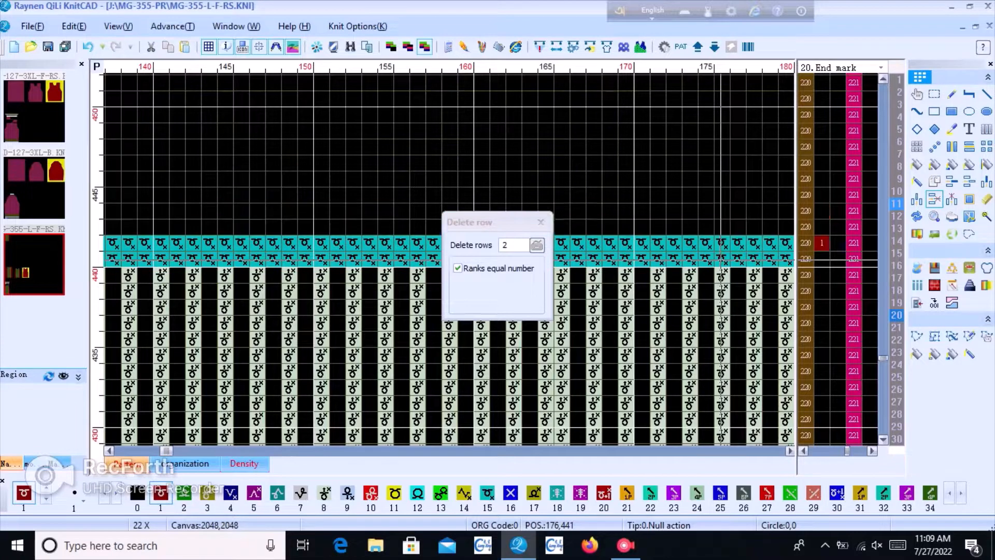
click(720, 259)
click(541, 222)
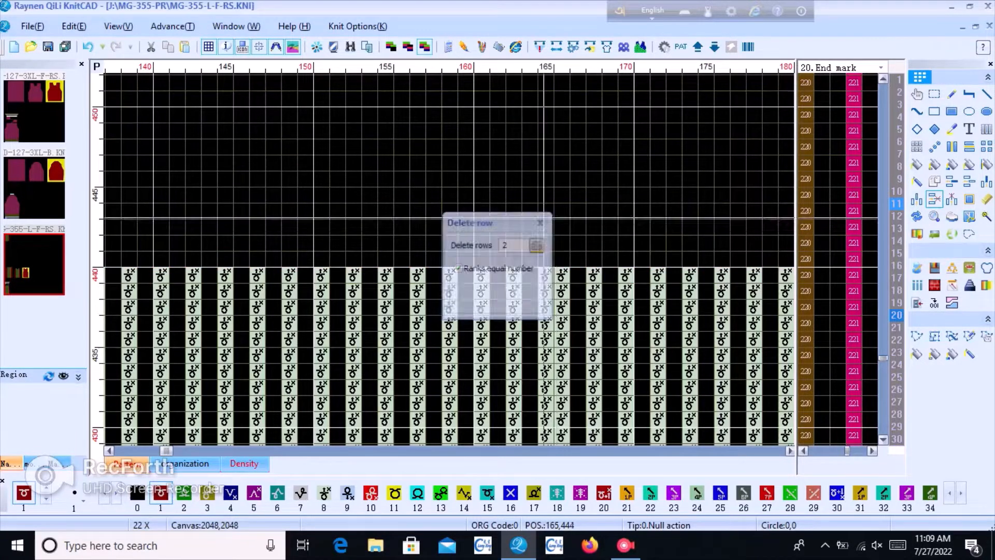
scroll(483, 222, down, 4)
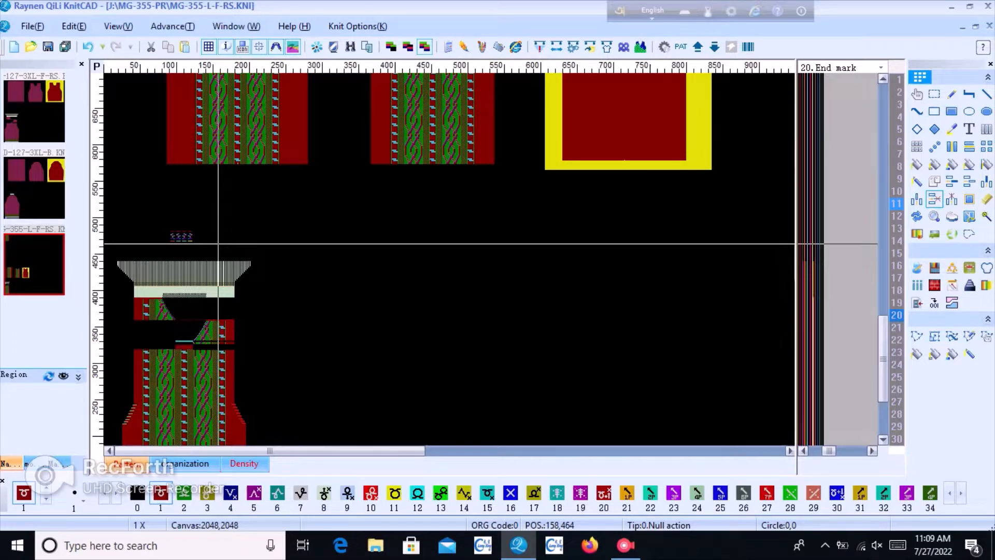
Try to compile the edited knitting pattern
scroll(228, 275, up, 1)
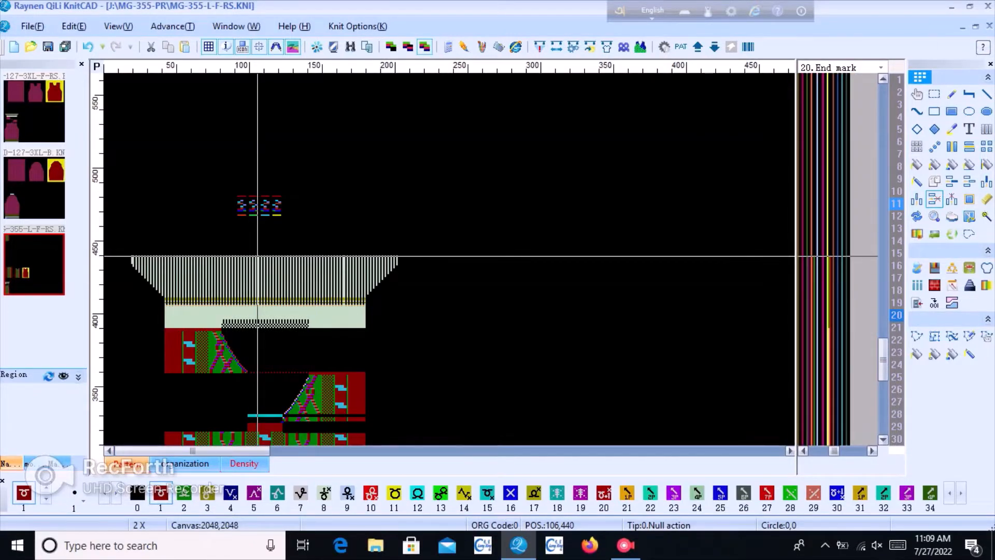
click(257, 255)
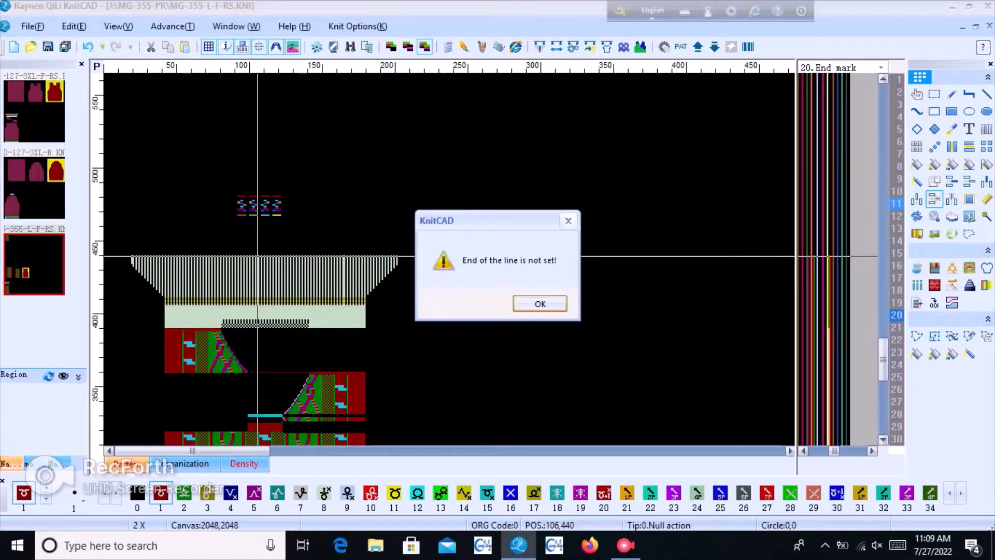
click(540, 304)
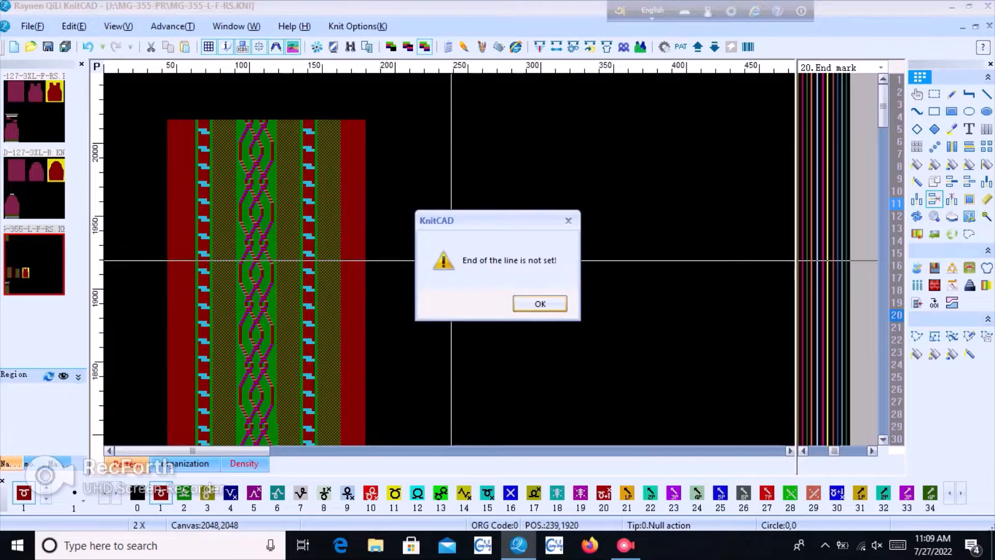
key(Return)
Set the End mark to 1 on row 440, the top row of the striped section
key(1)
key(0)
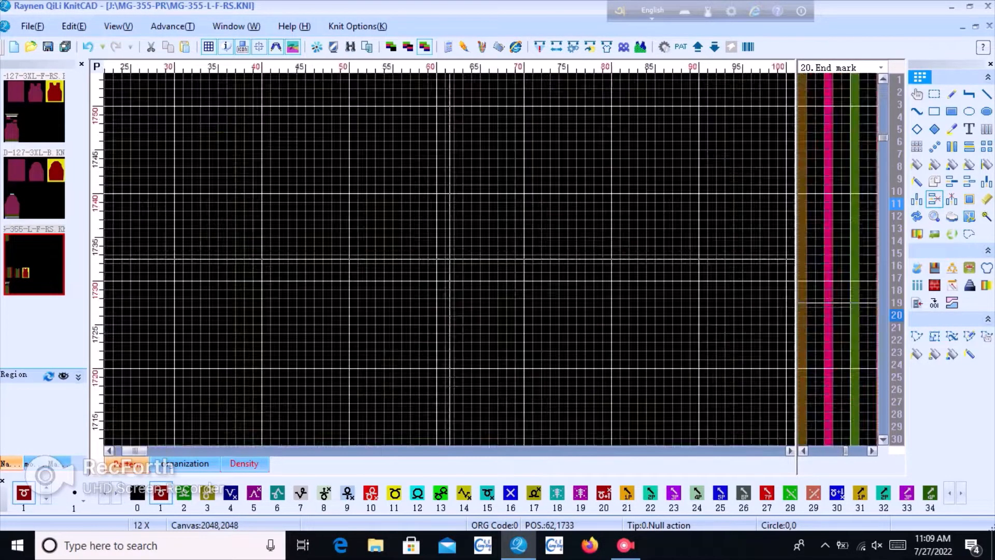
key(1)
key(0)
key(1)
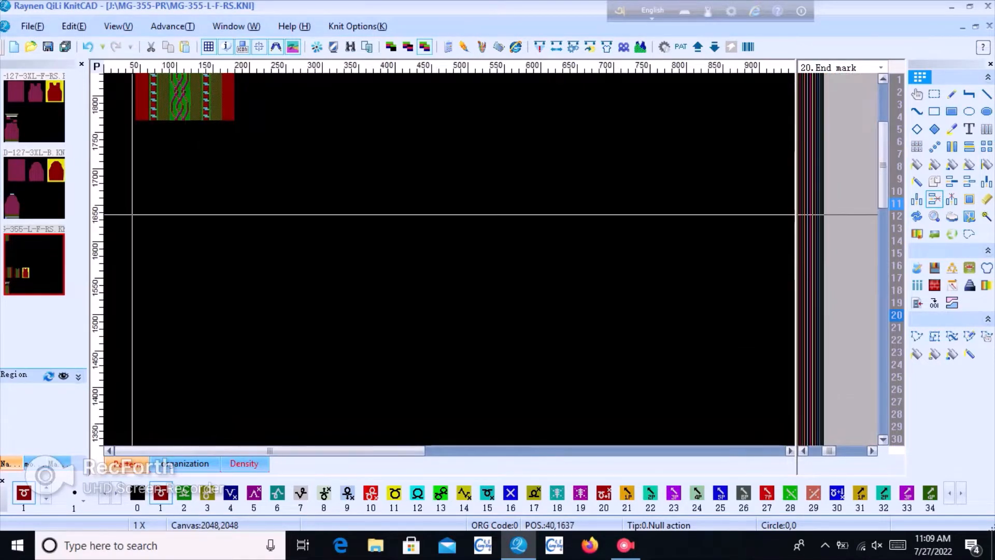
drag(883, 164, 884, 354)
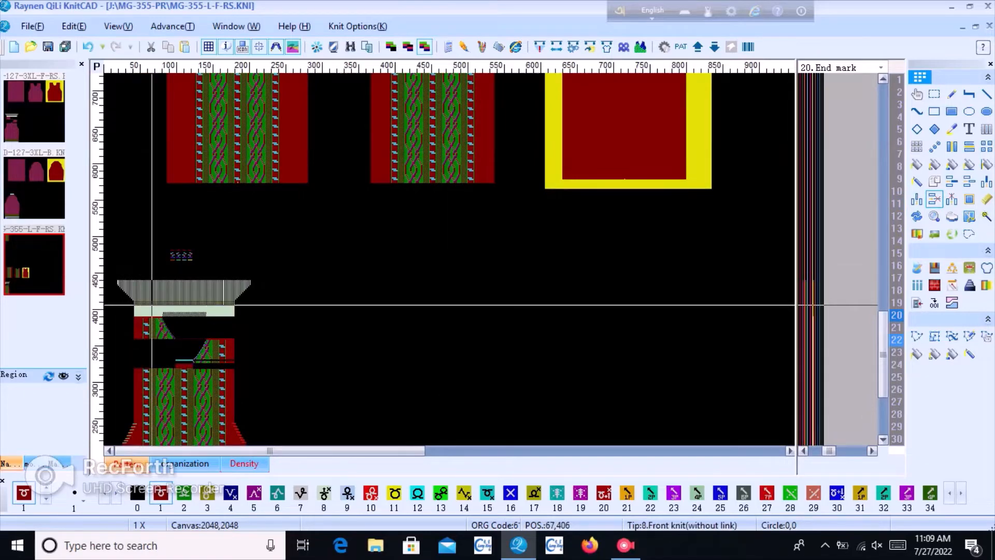
key(6)
scroll(450, 259, up, 1)
scroll(450, 259, up, 1)
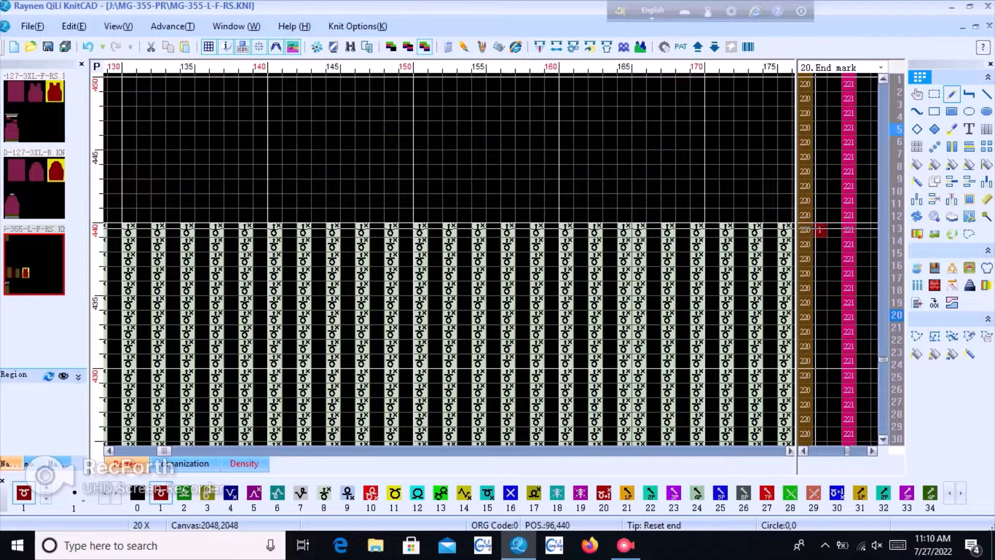
click(820, 230)
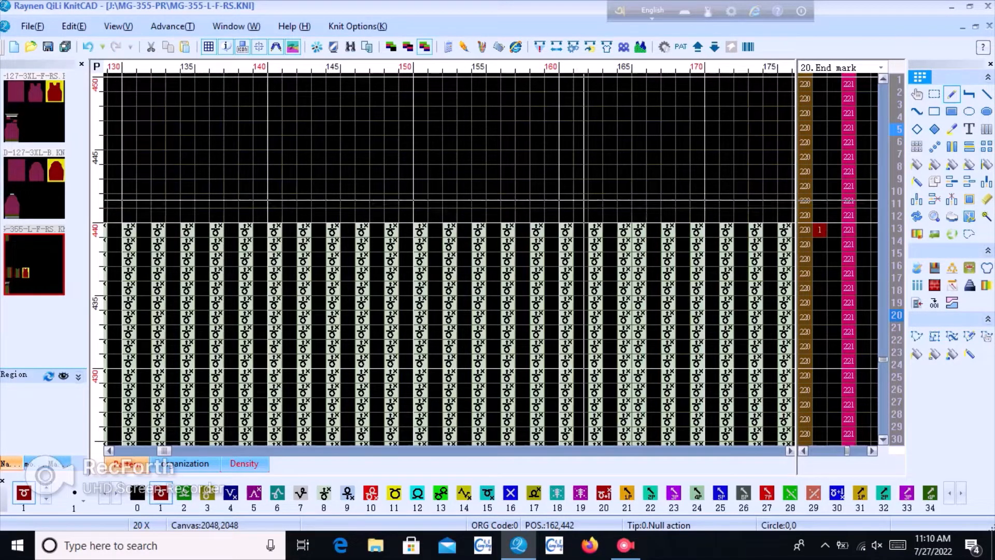
Compile MG-355-L-F-RS using the Raynen (System default) machine model
key(F7)
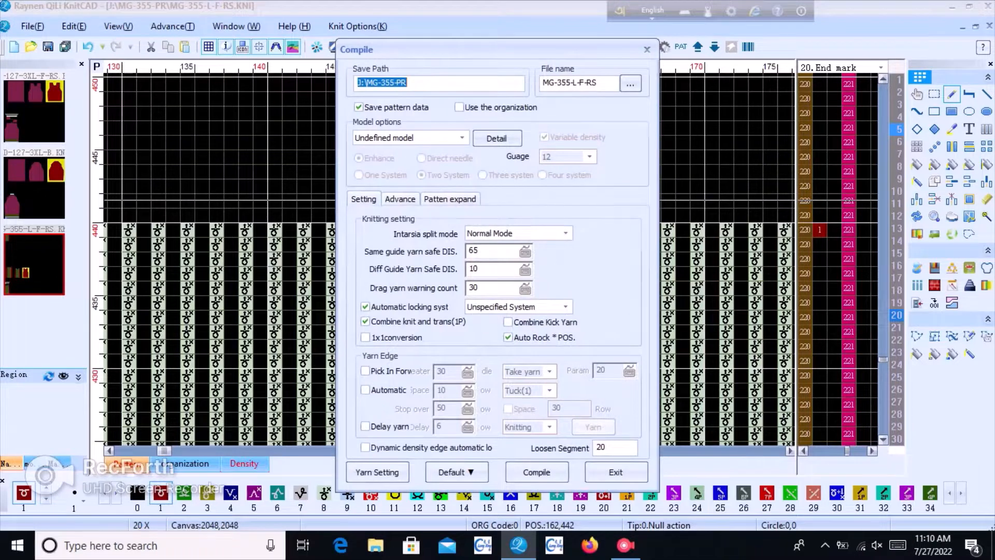
click(462, 138)
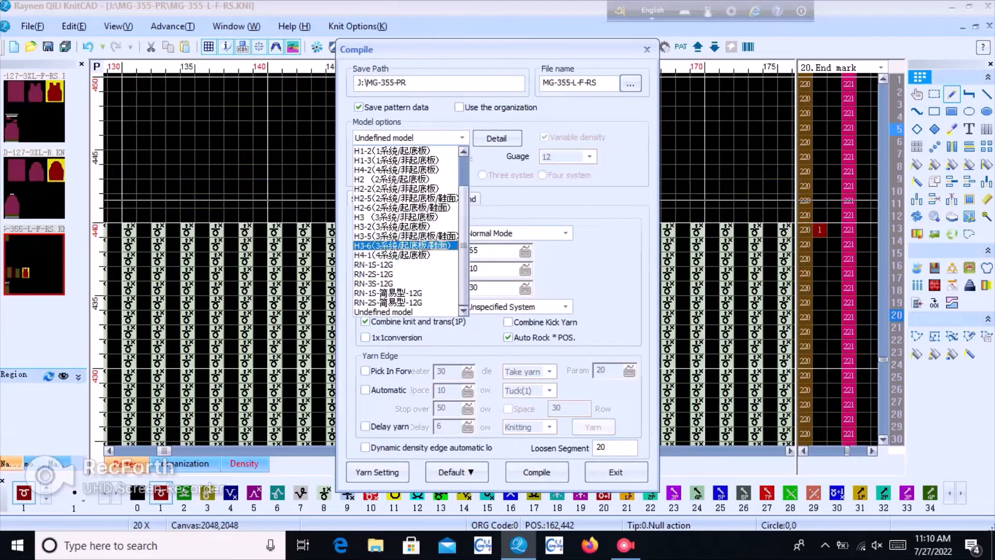
click(406, 246)
click(462, 138)
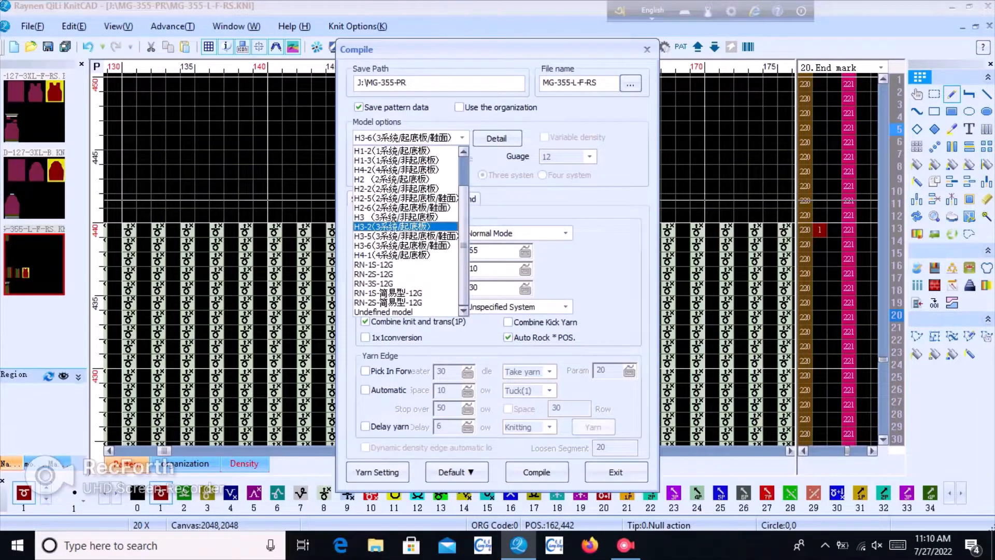
drag(463, 222, 463, 193)
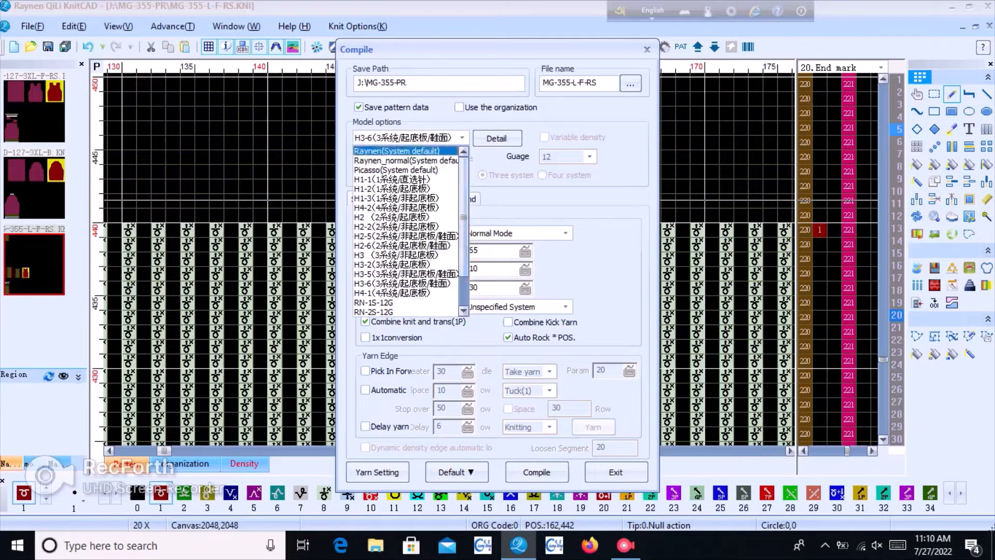
click(396, 151)
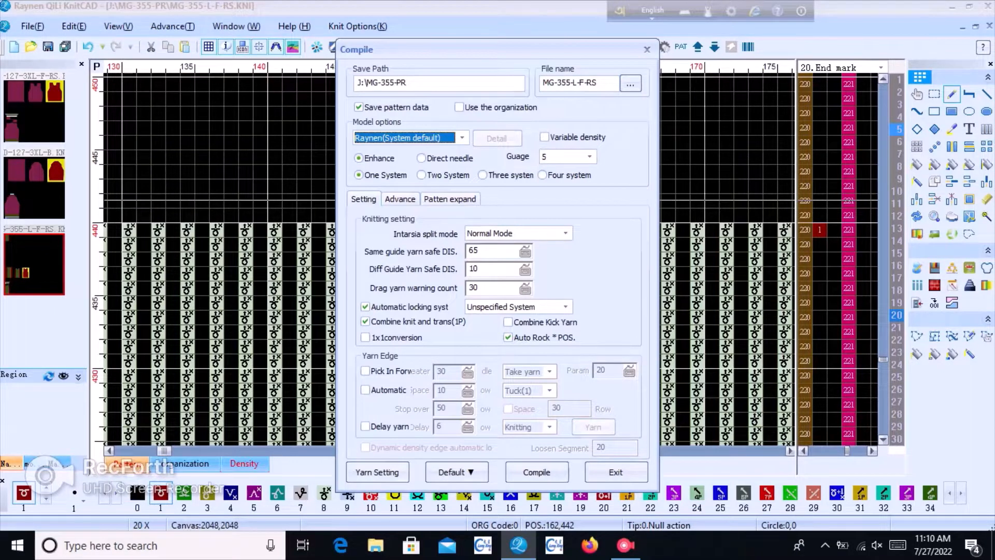
key(Return)
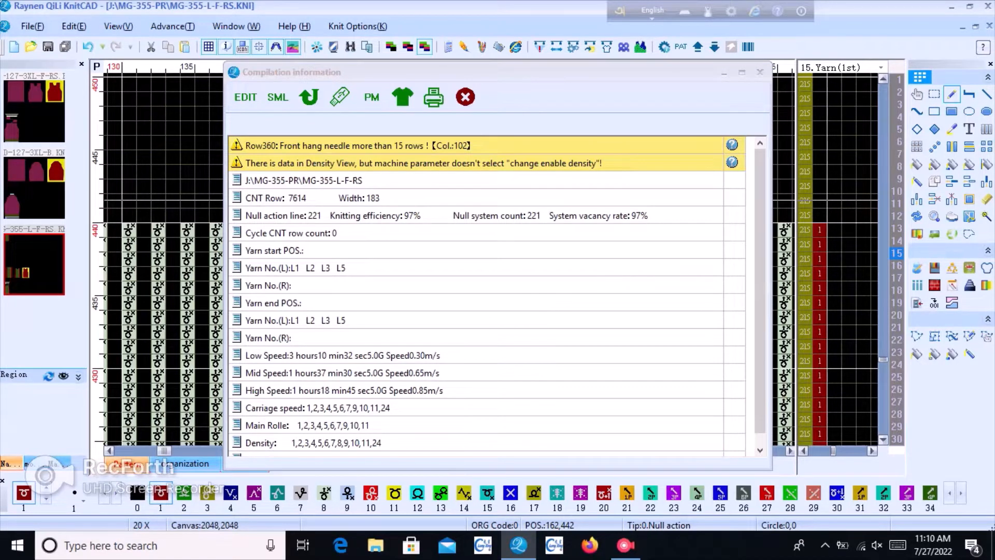
Examine the row 360 front hang needle warning in the pattern, and check the Density View warning in the compilation report
double_click(570, 145)
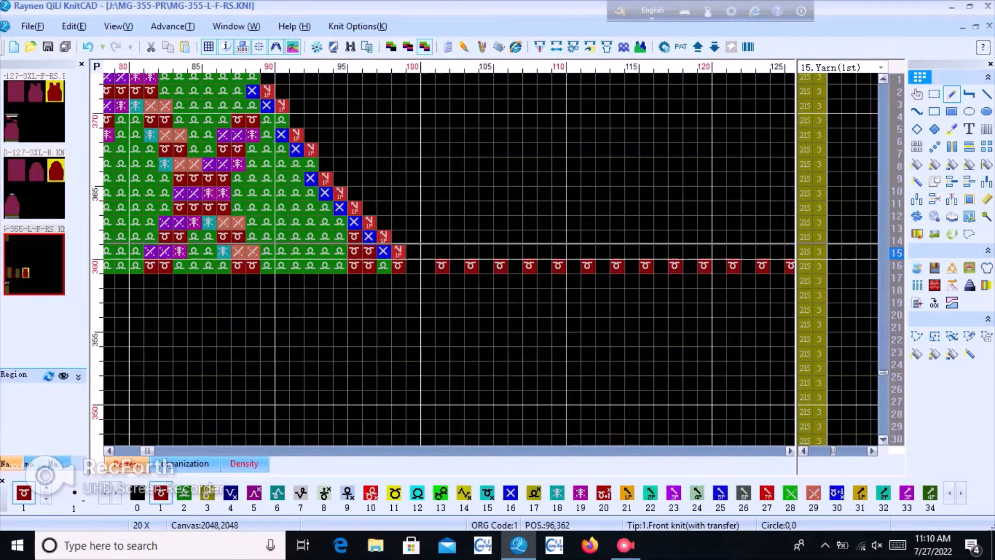
scroll(400, 269, down, 4)
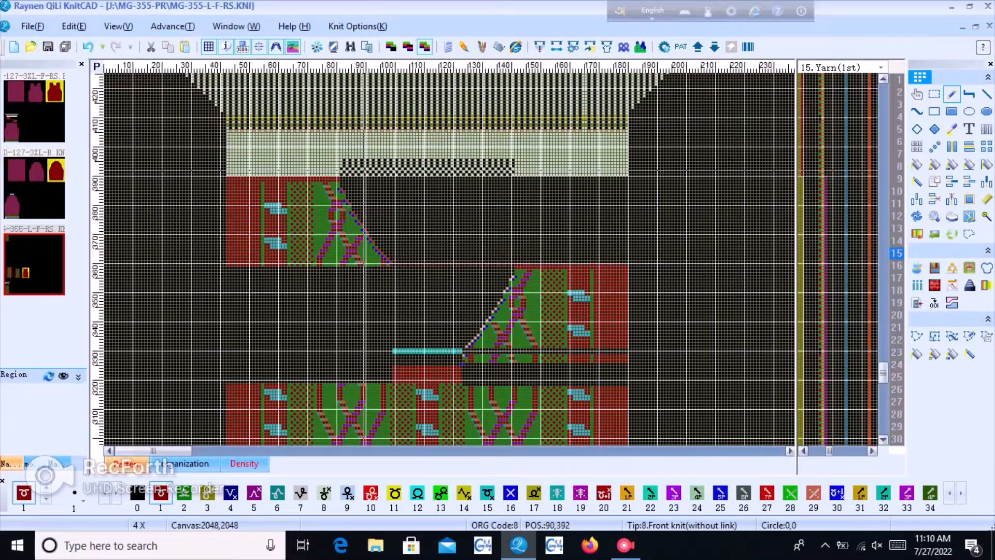
scroll(356, 166, down, 3)
scroll(169, 259, up, 3)
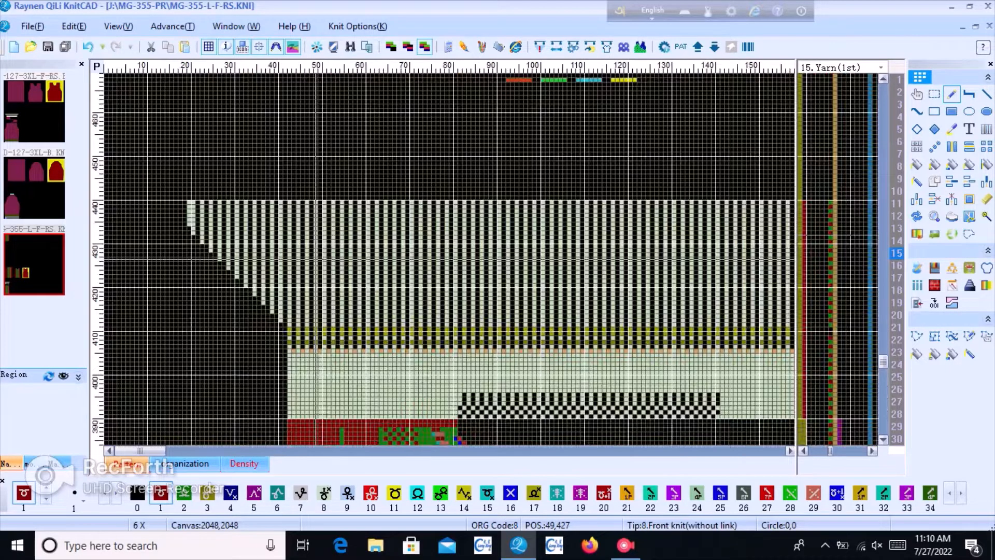
scroll(451, 259, down, 3)
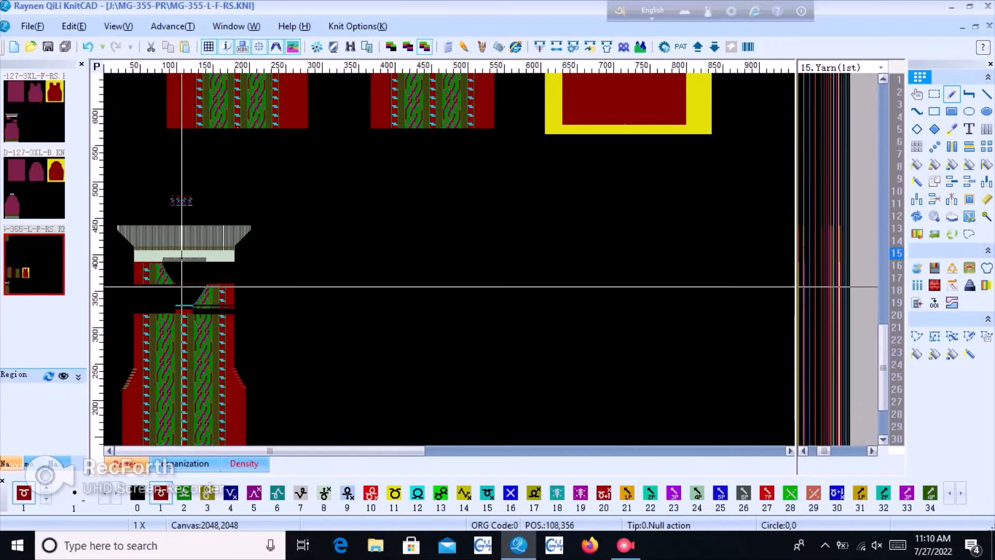
scroll(450, 259, up, 4)
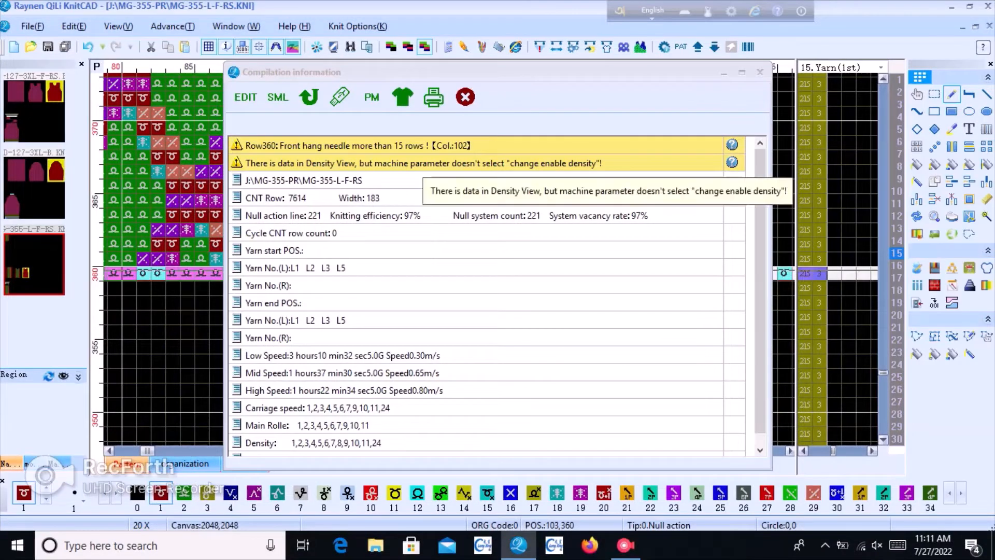
click(438, 164)
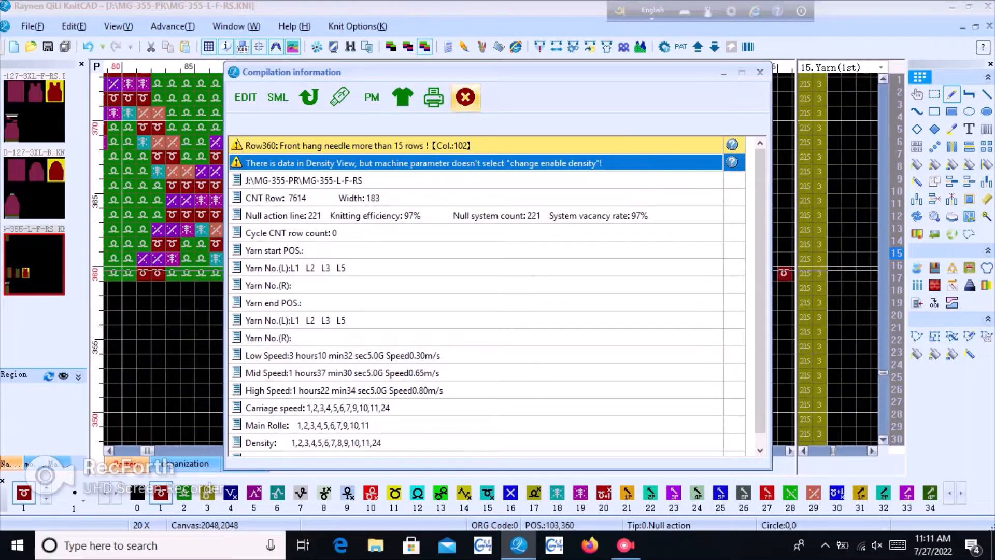
click(465, 97)
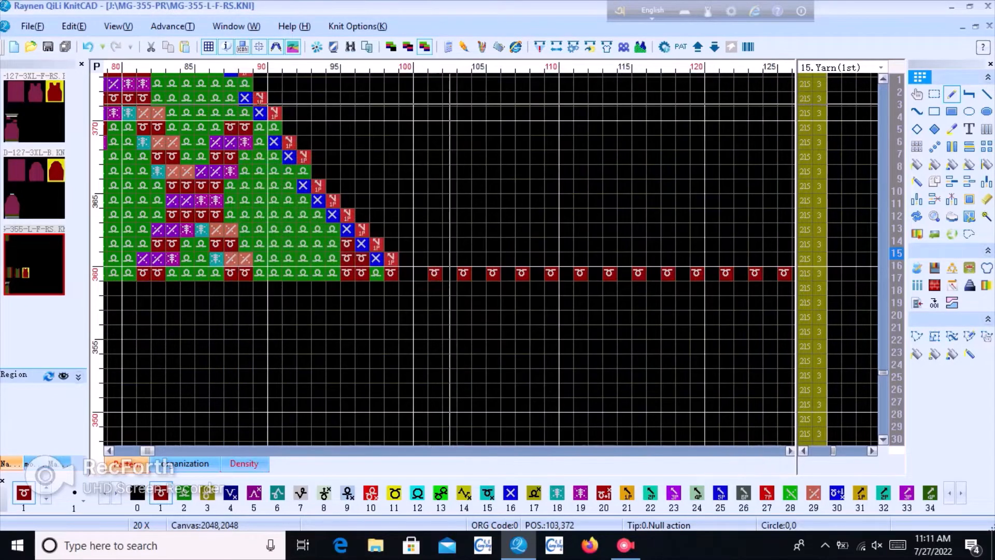
In the Density function line, set the knitting density to 14 on row 408 and to 15 on rows 410 and 411
scroll(400, 133, down, 1)
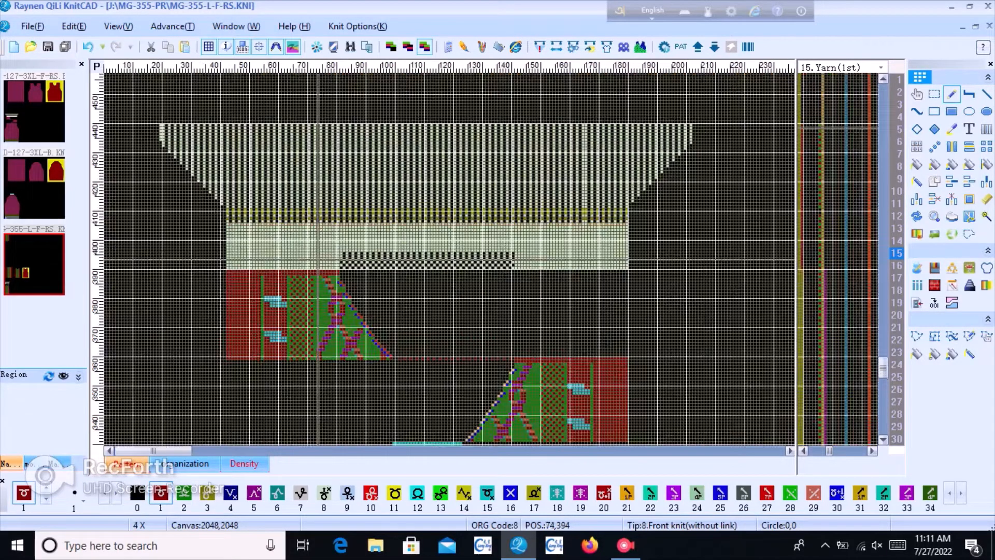
scroll(335, 224, up, 4)
scroll(450, 254, up, 1)
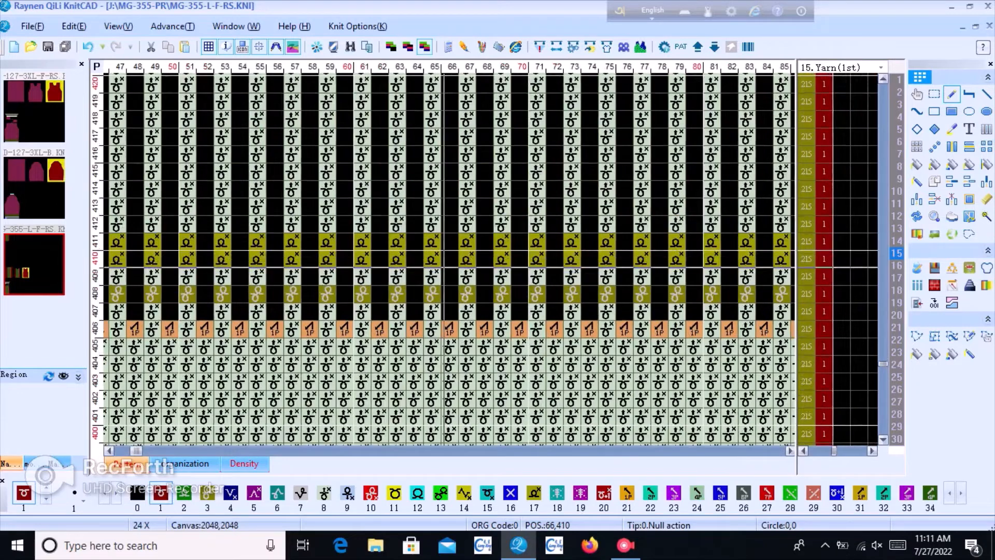
click(881, 68)
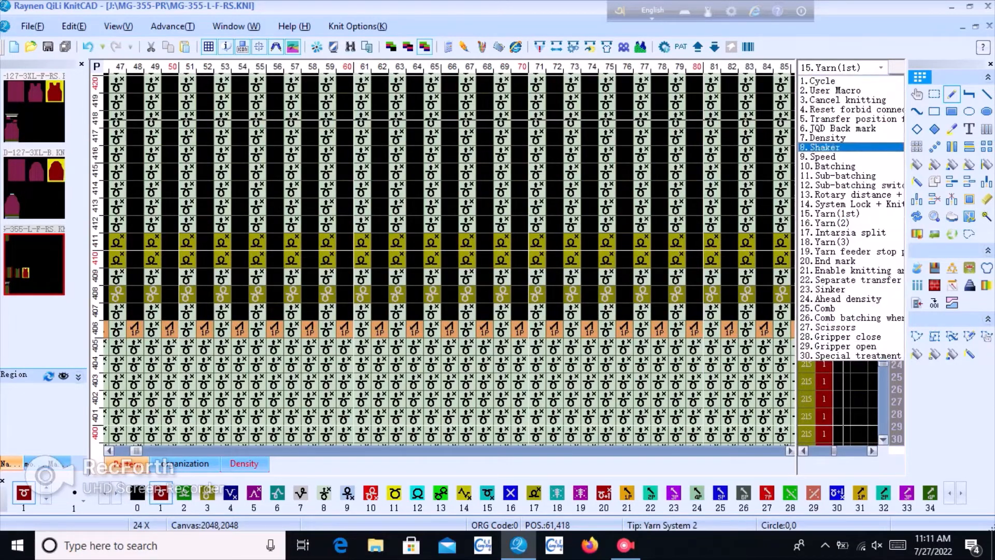
click(830, 139)
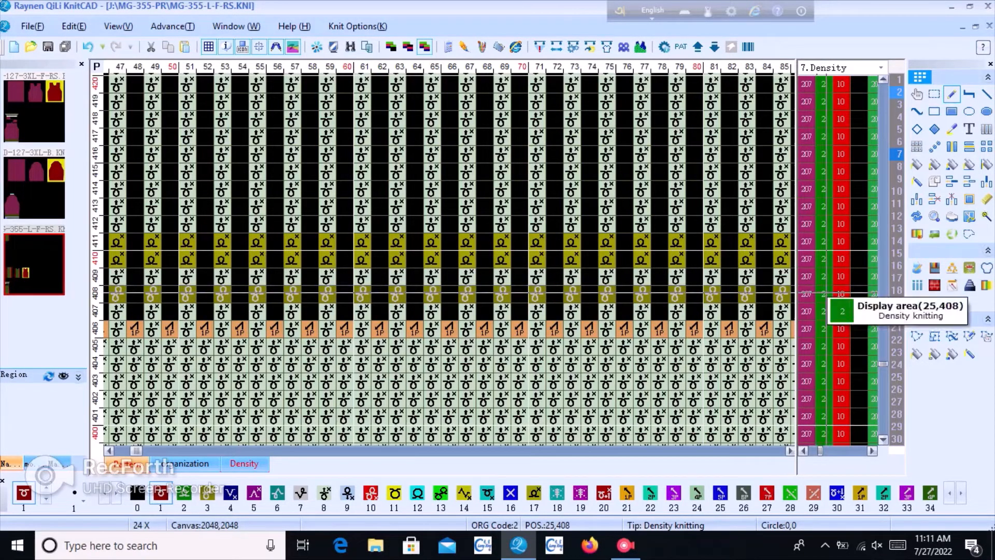
key(4)
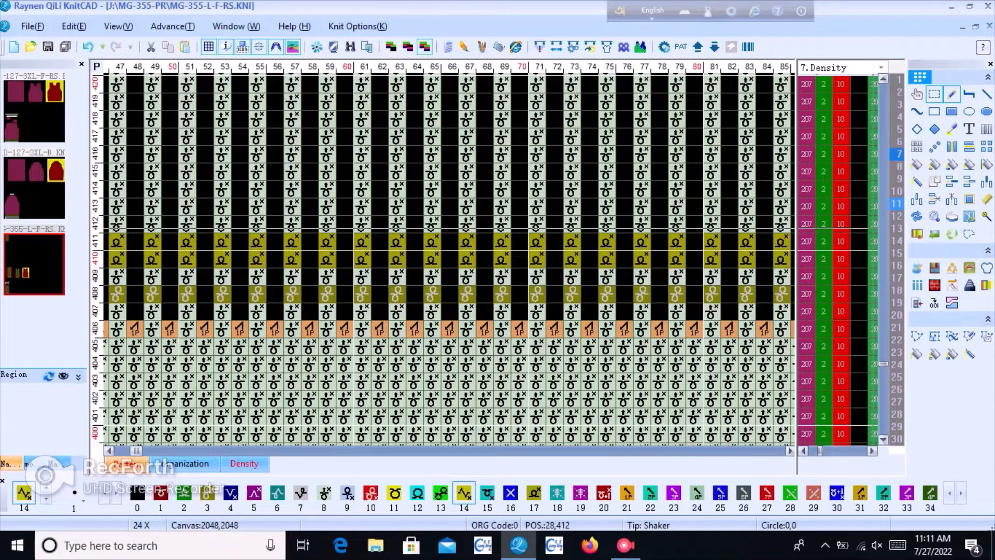
click(823, 294)
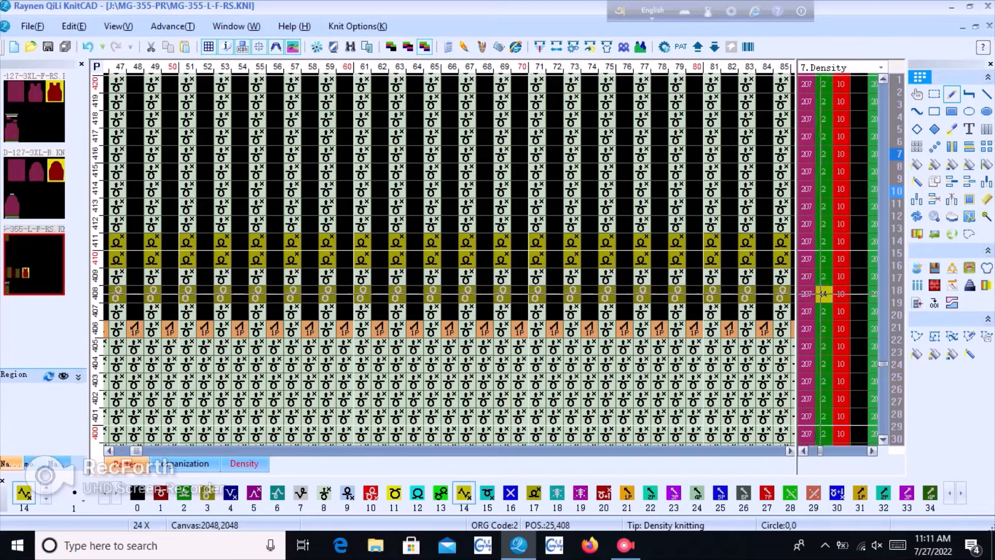
key(5)
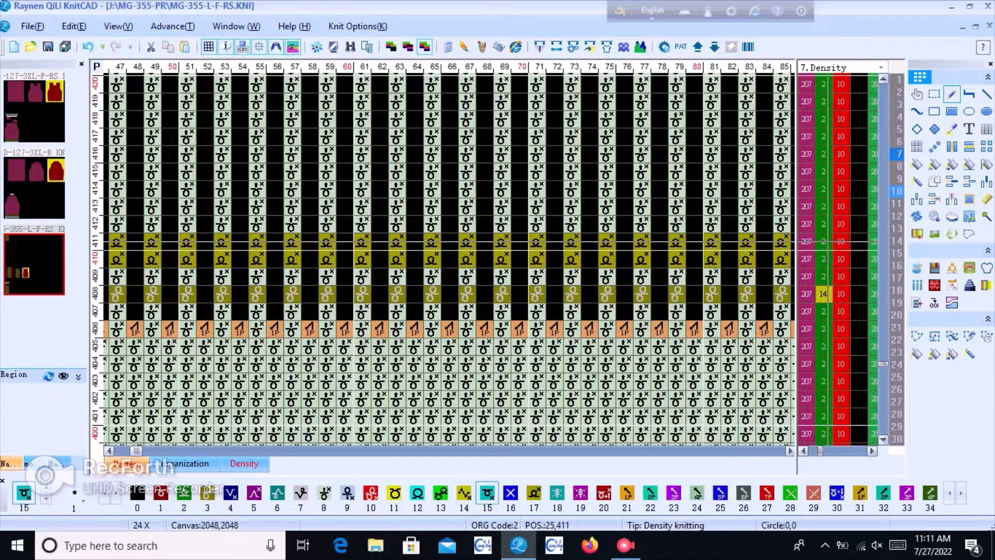
drag(824, 259, 825, 241)
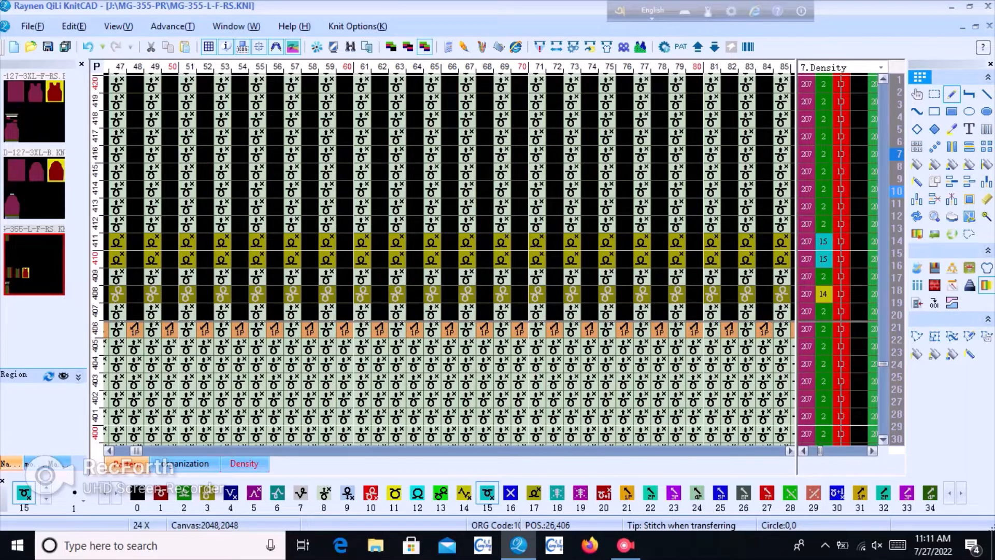
Recompile the pattern with the changed knitting densities and close the compilation report
scroll(422, 175, down, 5)
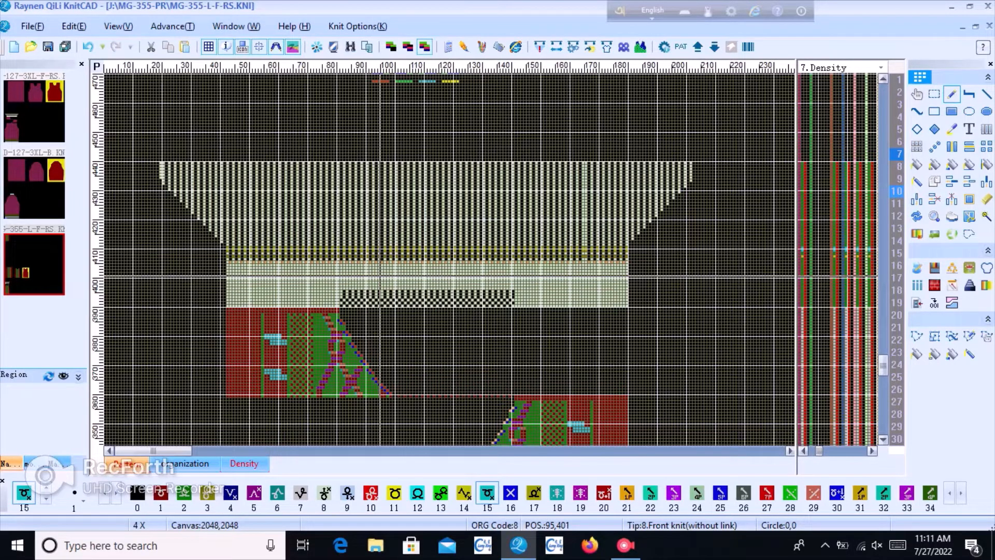
key(ctrl+s)
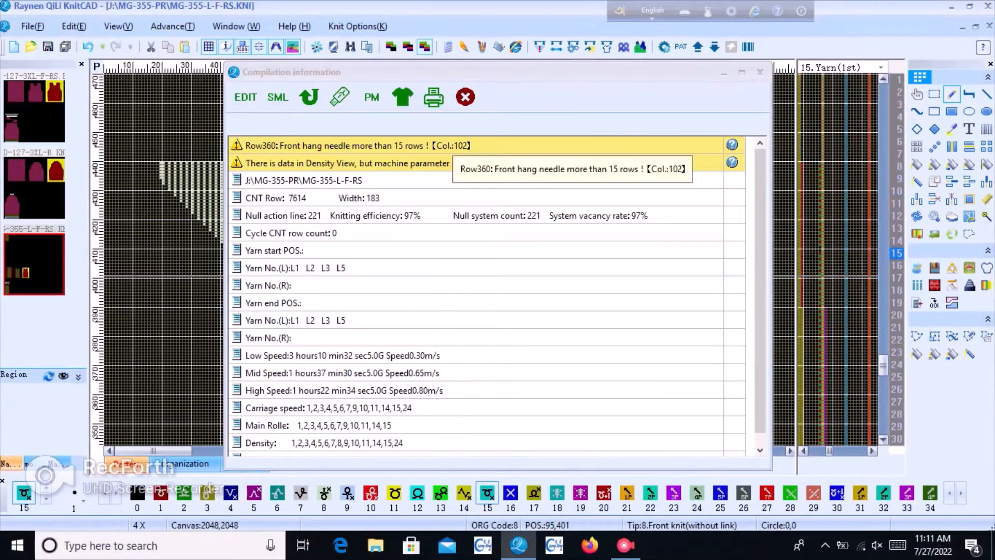
click(465, 97)
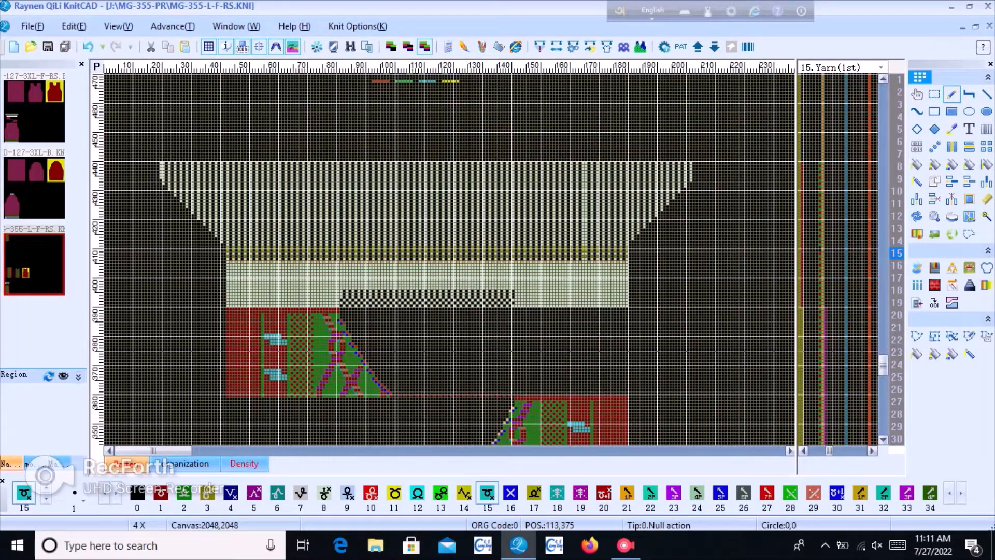
Display the pattern's Density view and examine the density codes across the garment body
scroll(171, 266, down, 2)
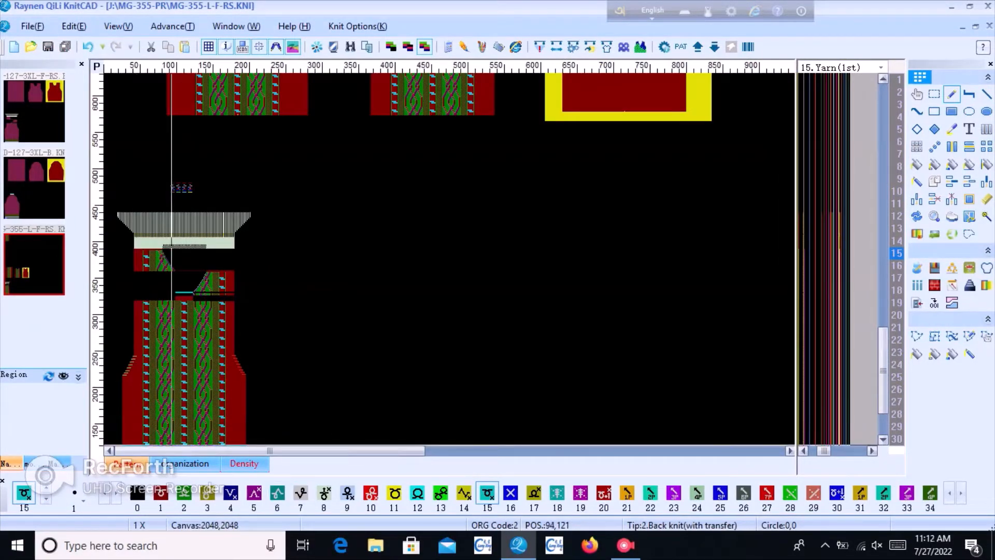
scroll(160, 378, up, 5)
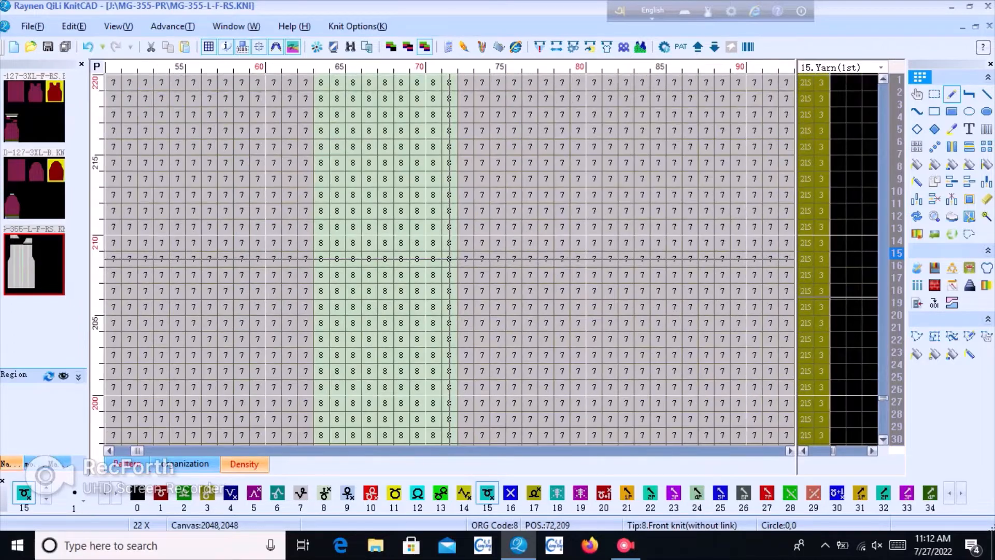
scroll(449, 259, down, 5)
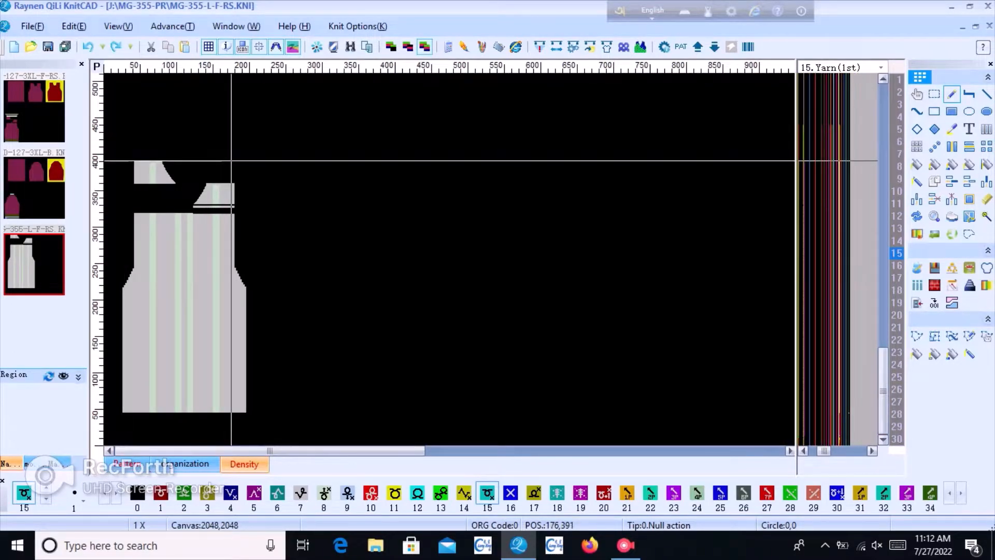
Return to the Pattern view and examine the garment's top section and the rib and start rows at its lower edge
click(128, 464)
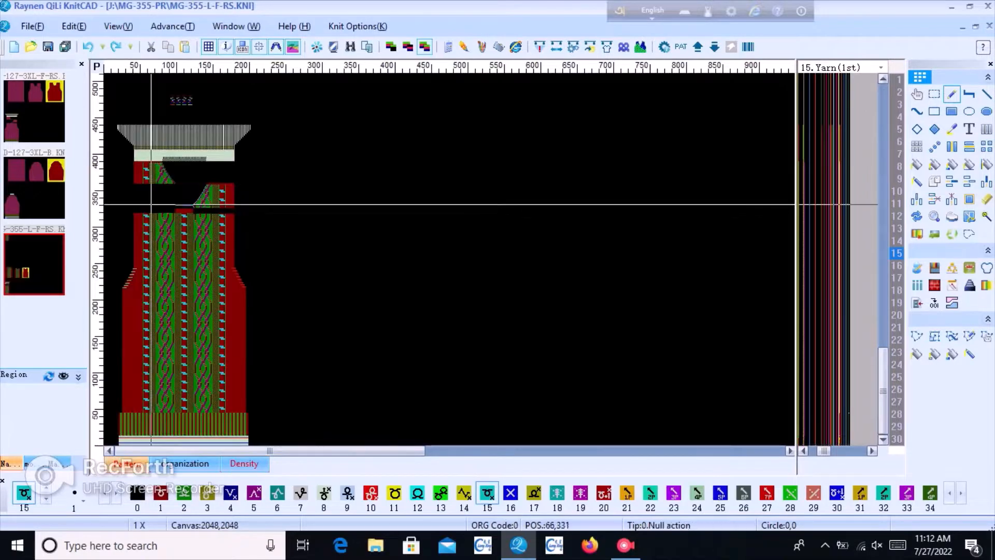
scroll(151, 204, up, 3)
scroll(156, 259, down, 3)
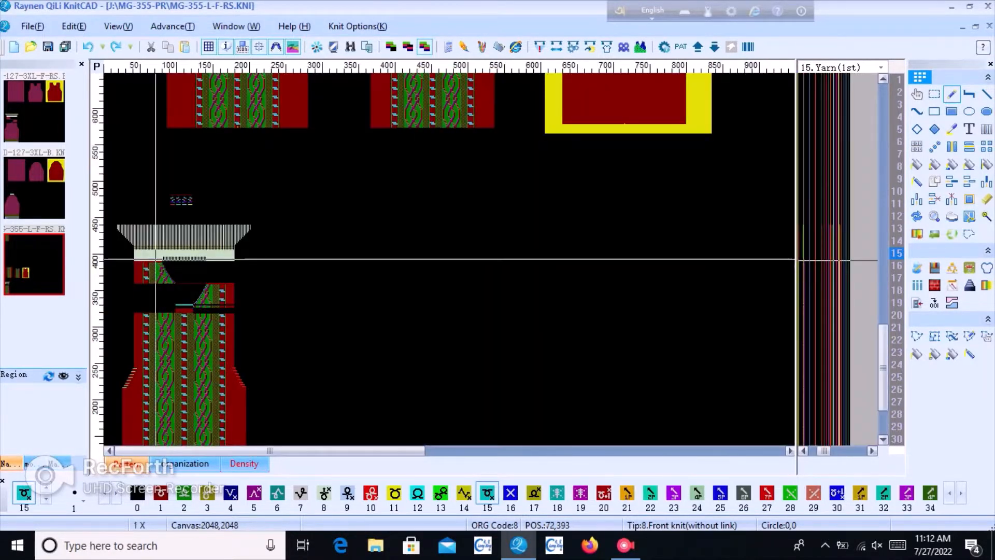
scroll(156, 258, up, 3)
scroll(155, 259, down, 3)
scroll(155, 258, up, 3)
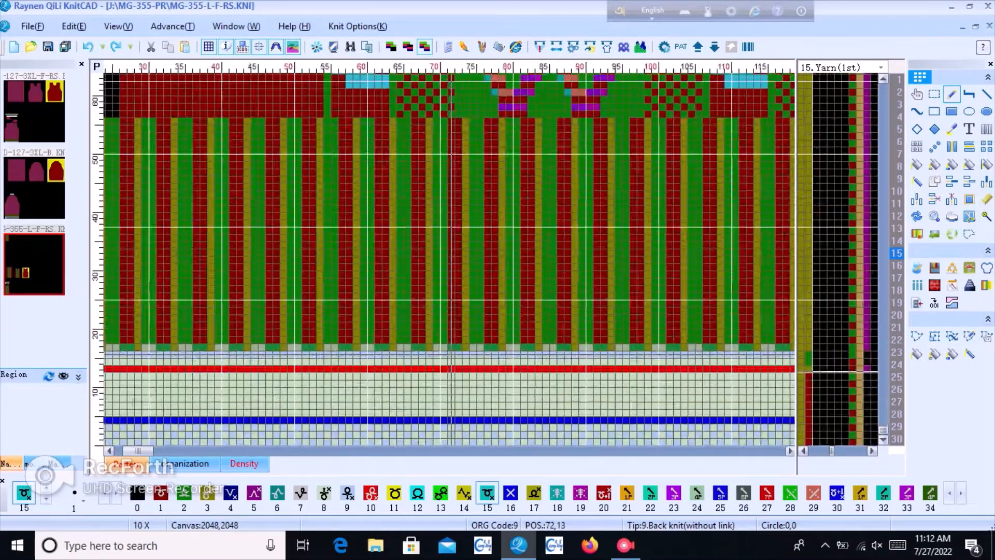
scroll(450, 374, up, 2)
scroll(450, 373, down, 3)
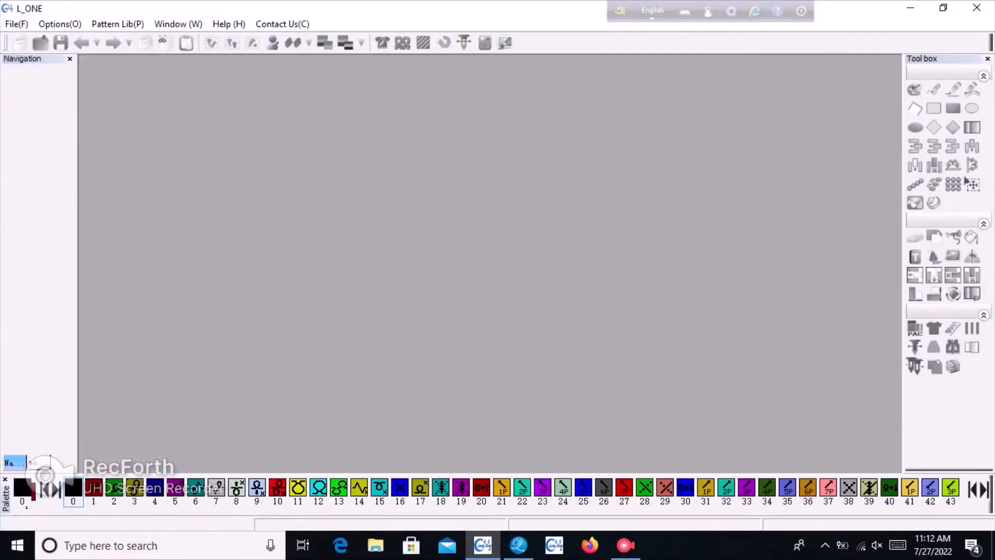
Switch to L_ONE, open MG-355-L-F-RS from the MG-355-PR folder, compile it and close the compilation report
click(40, 43)
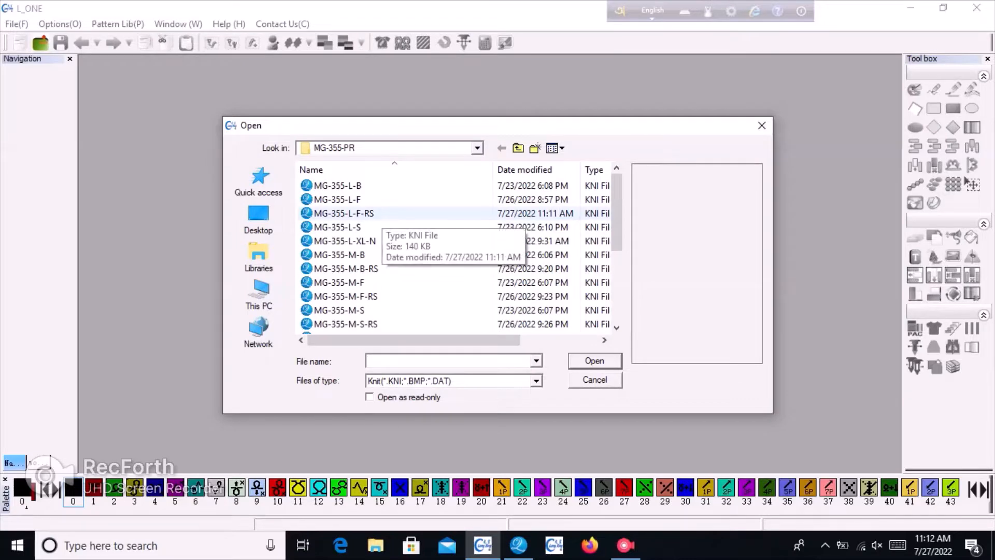
double_click(344, 213)
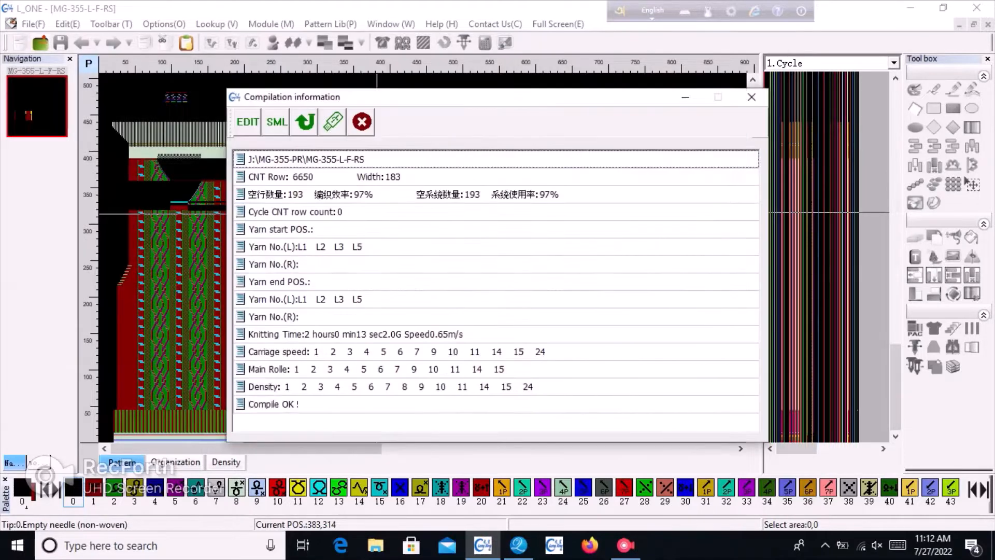
click(362, 122)
scroll(157, 157, up, 2)
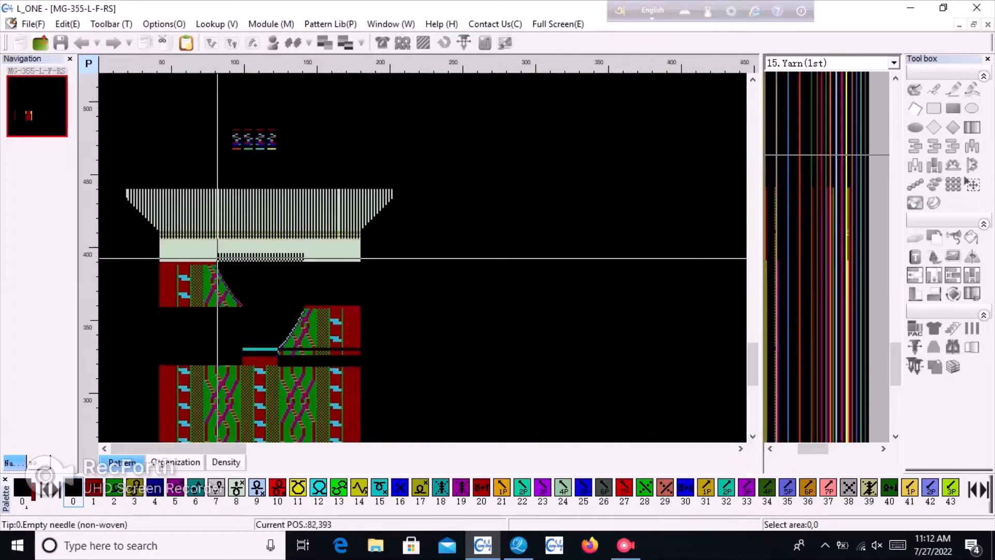
Close Raynen QiLi KnitCAD without saving its revised copy of MG-355-L-F-RS
mouse_move(518, 545)
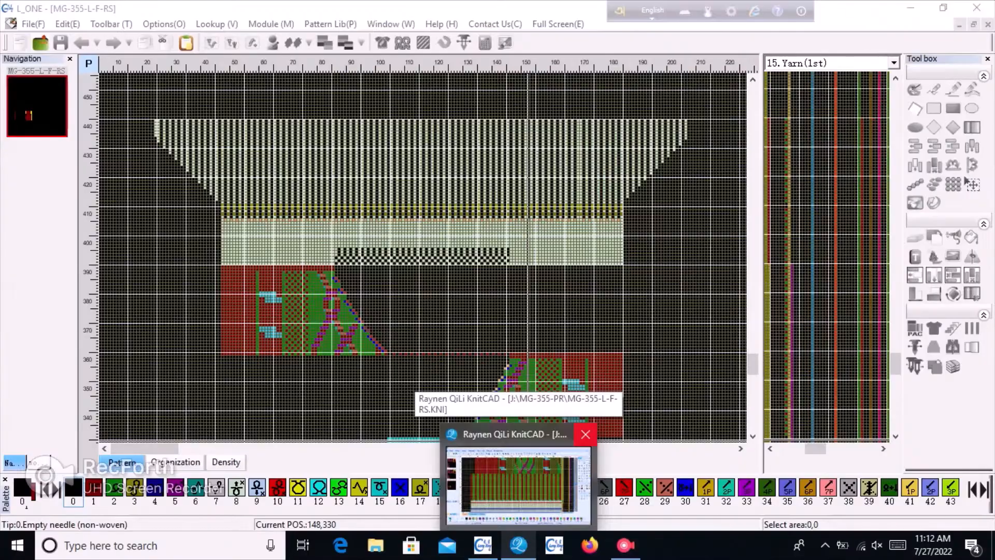
mouse_move(519, 482)
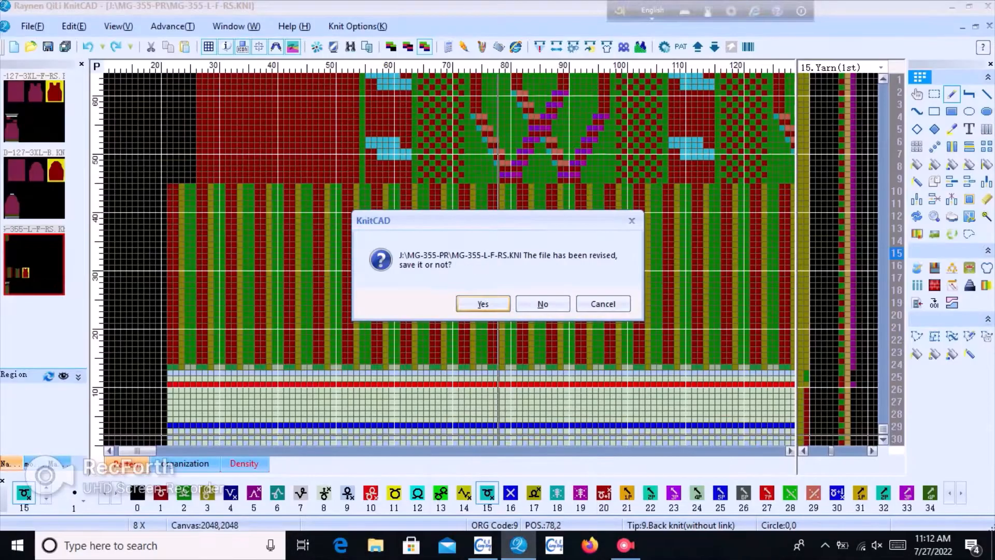
click(542, 304)
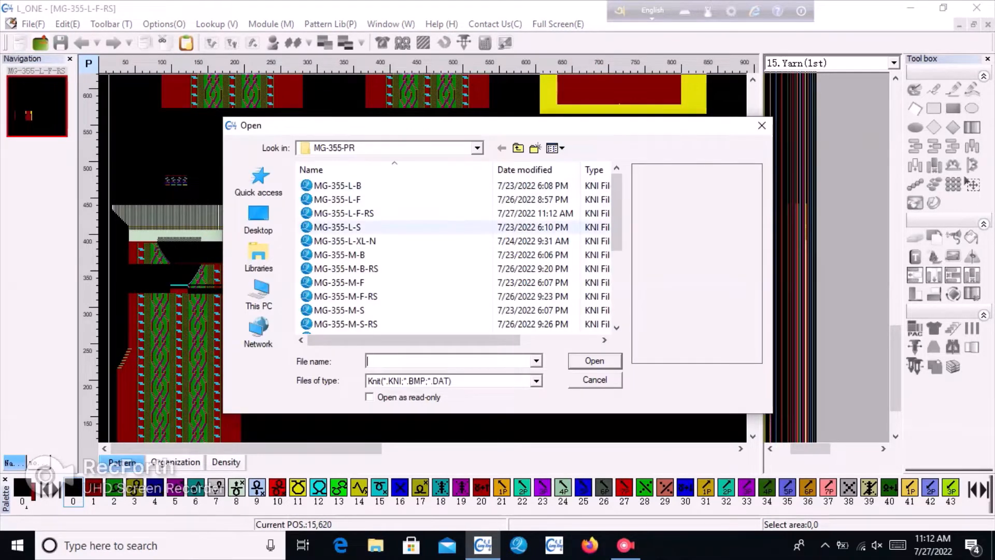
Open the MG-355-L-S sleeve pattern in L_ONE and check the start rows of MG-355-L-F-RS for reference
double_click(360, 227)
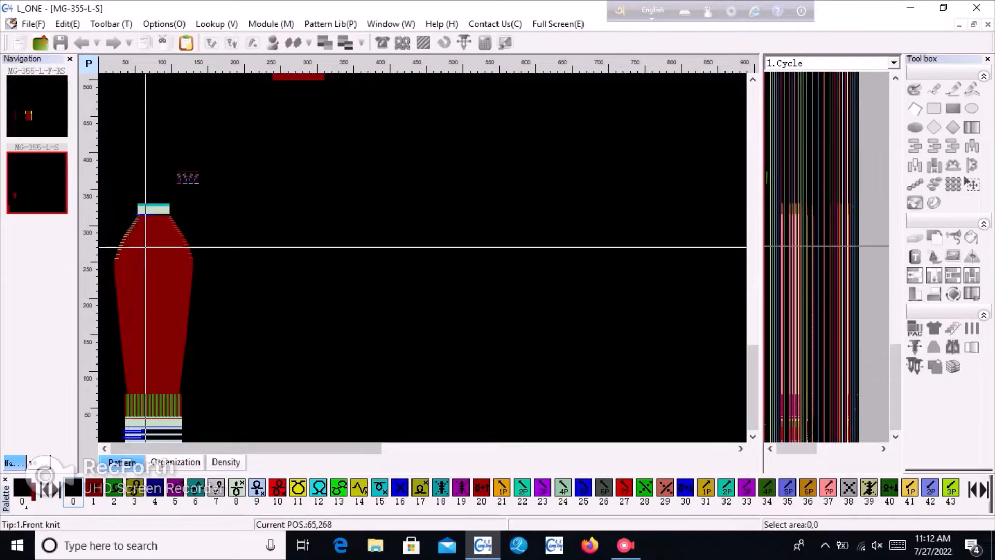
click(37, 106)
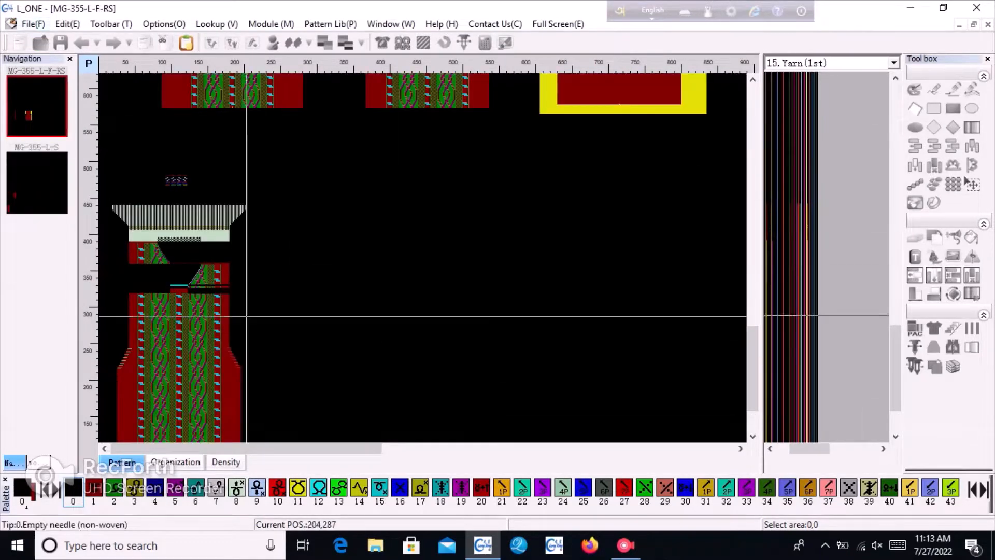
scroll(207, 345, up, 5)
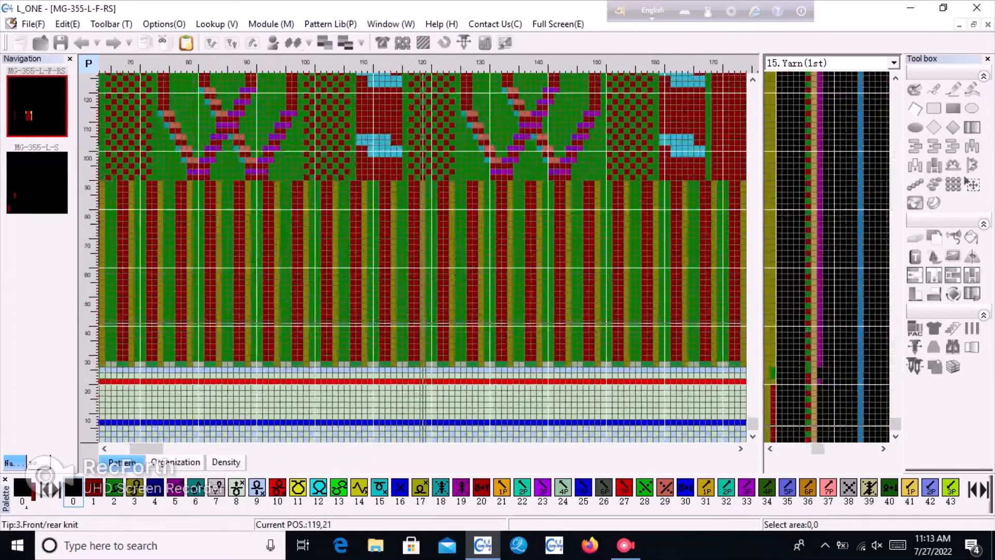
scroll(484, 319, down, 4)
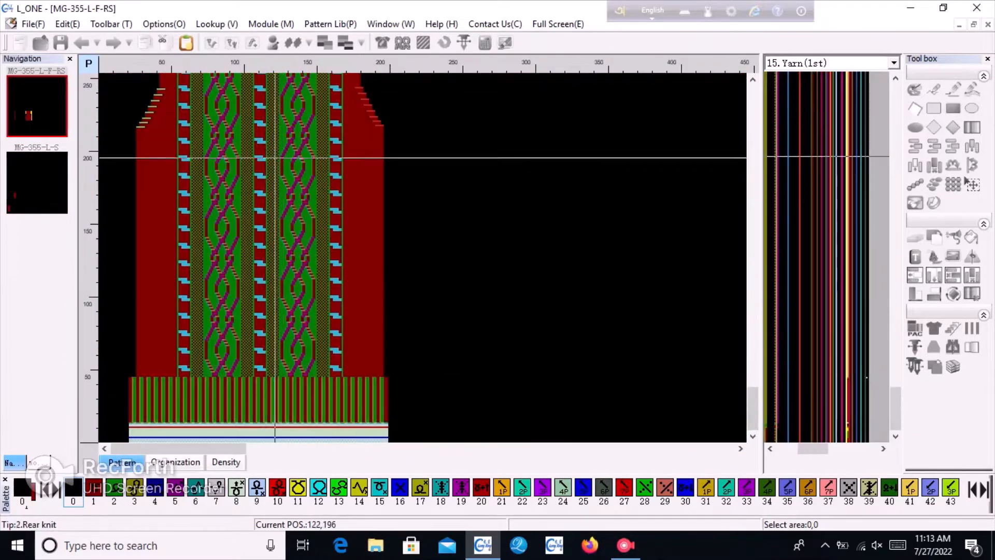
scroll(267, 155, down, 3)
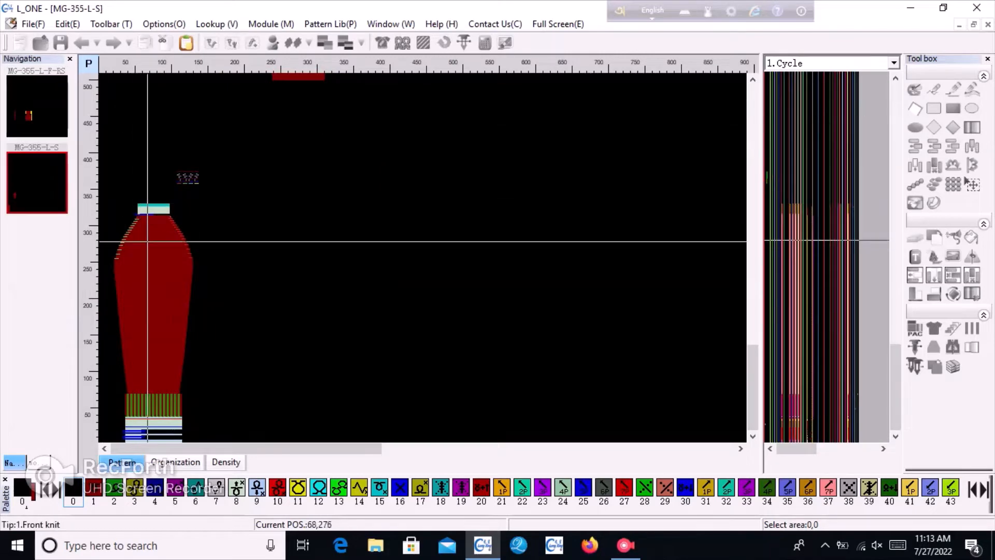
Save the sleeve pattern as MG-355-L-S-RS in the MG-355-PR folder
click(33, 23)
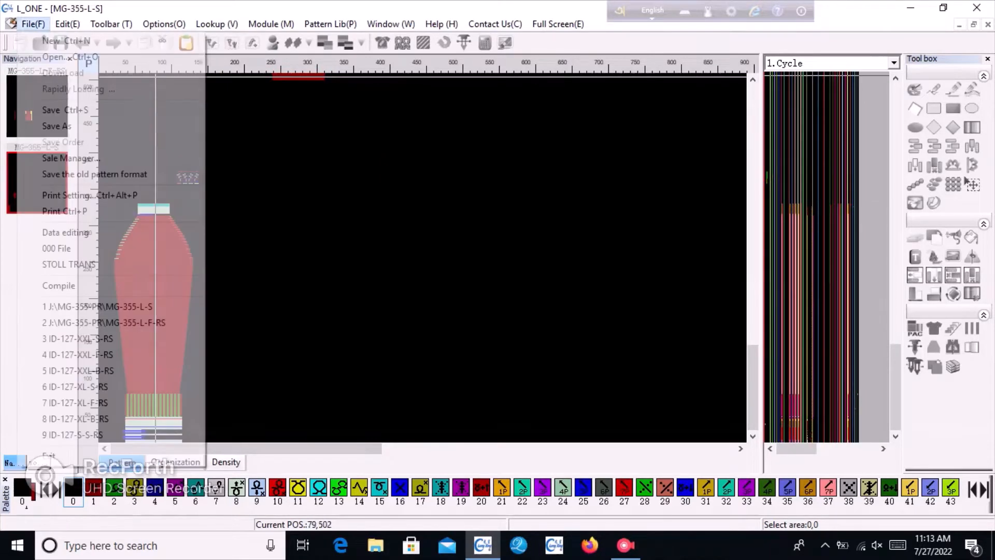
click(57, 126)
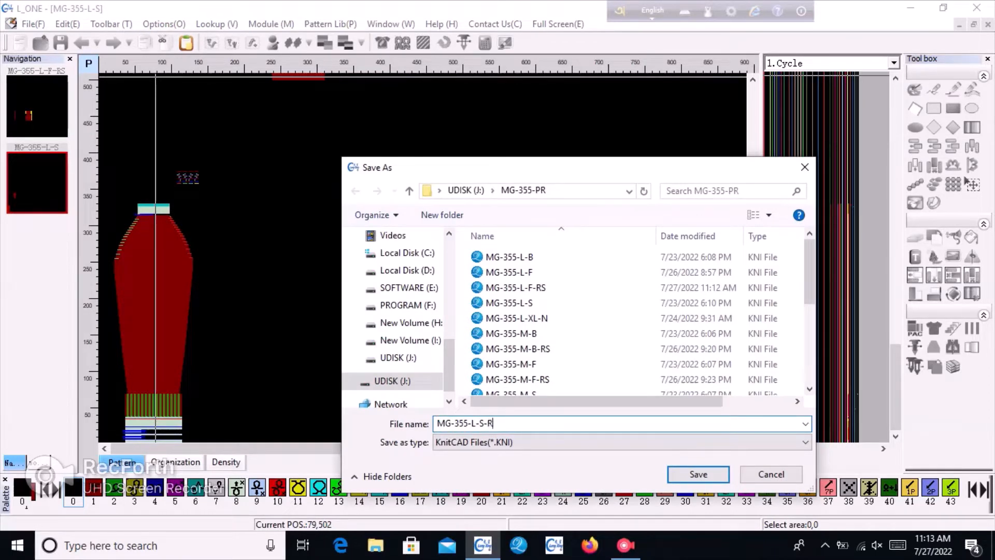
key(Return)
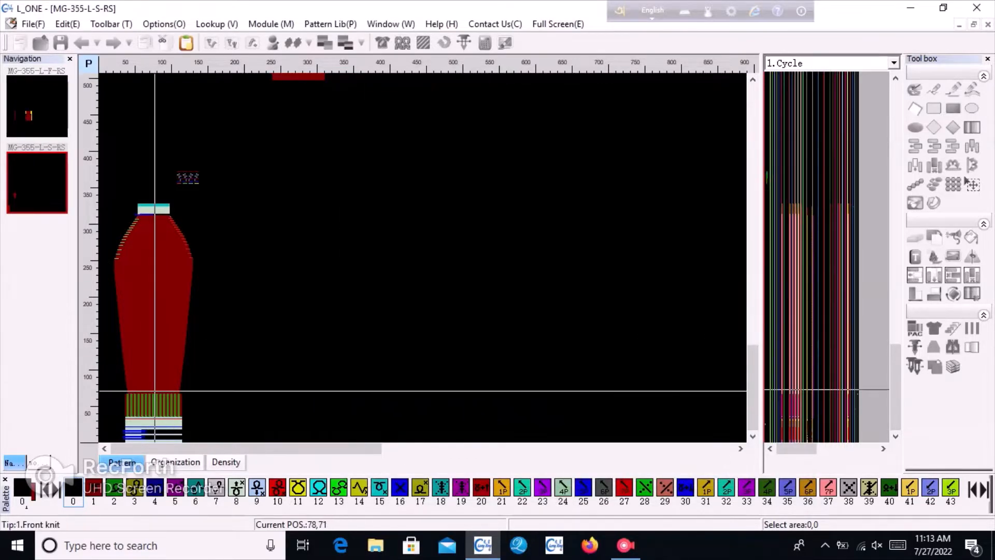
Delete the lowest 18 rows of the sleeve pattern from row 1, two rows at a time, with Copy yarn enabled
scroll(432, 390, up, 2)
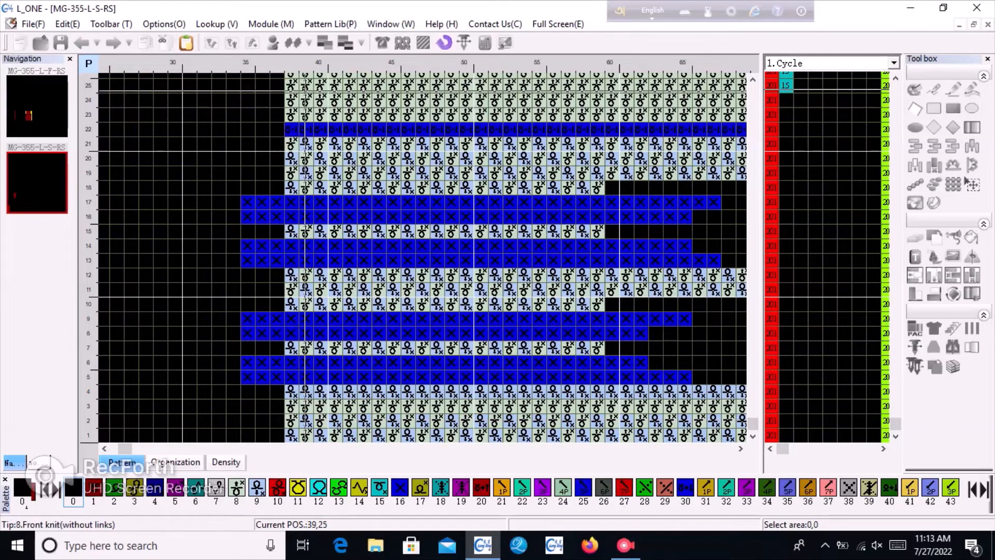
click(967, 182)
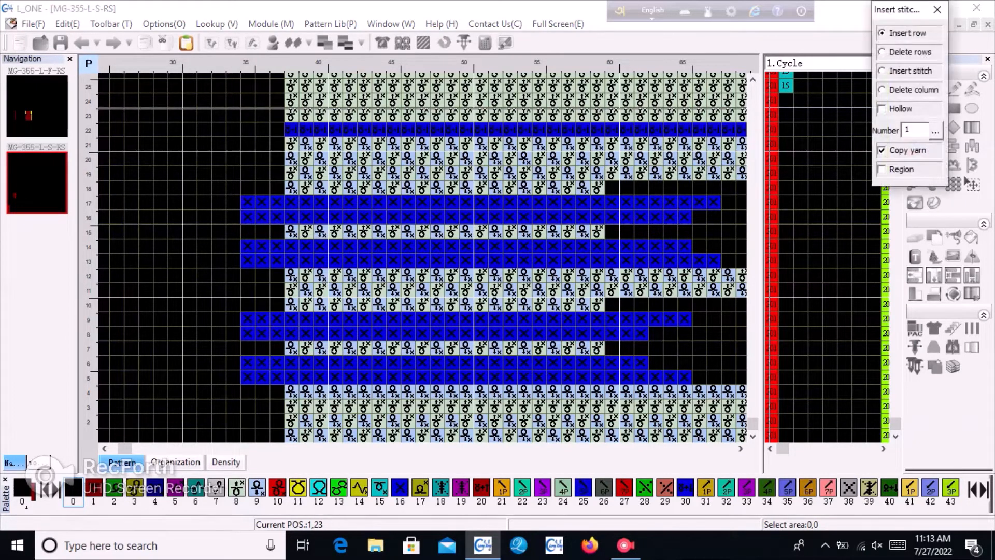
click(936, 131)
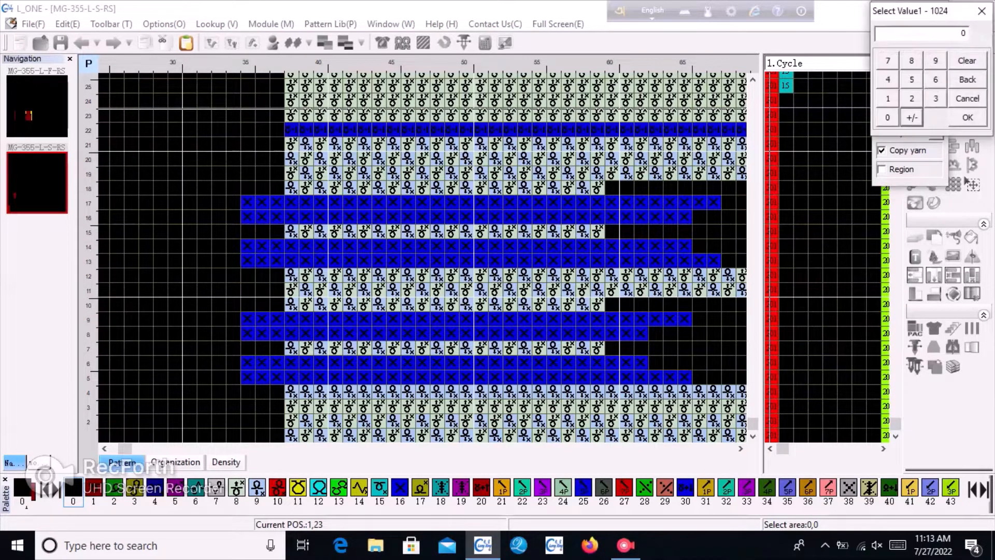
key(Return)
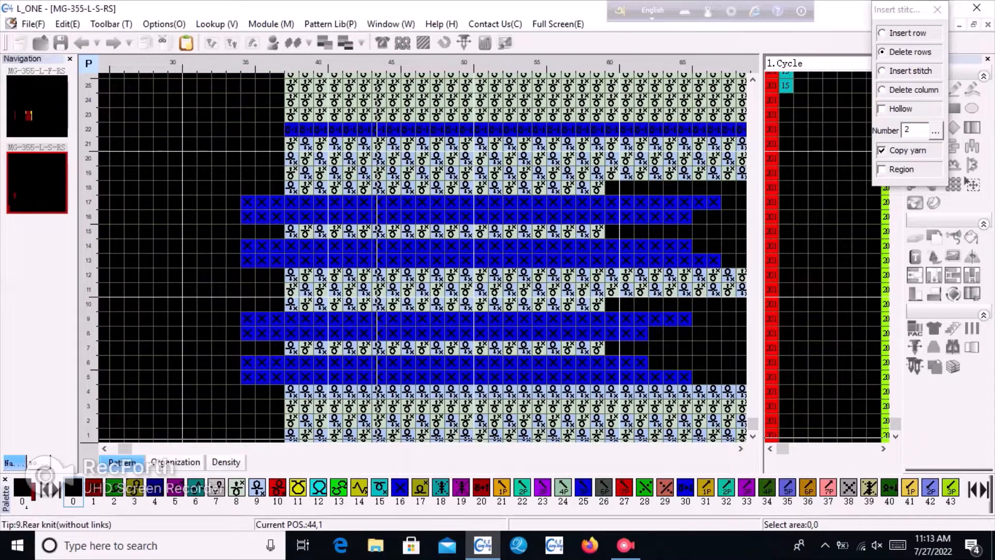
click(379, 436)
click(379, 435)
click(380, 436)
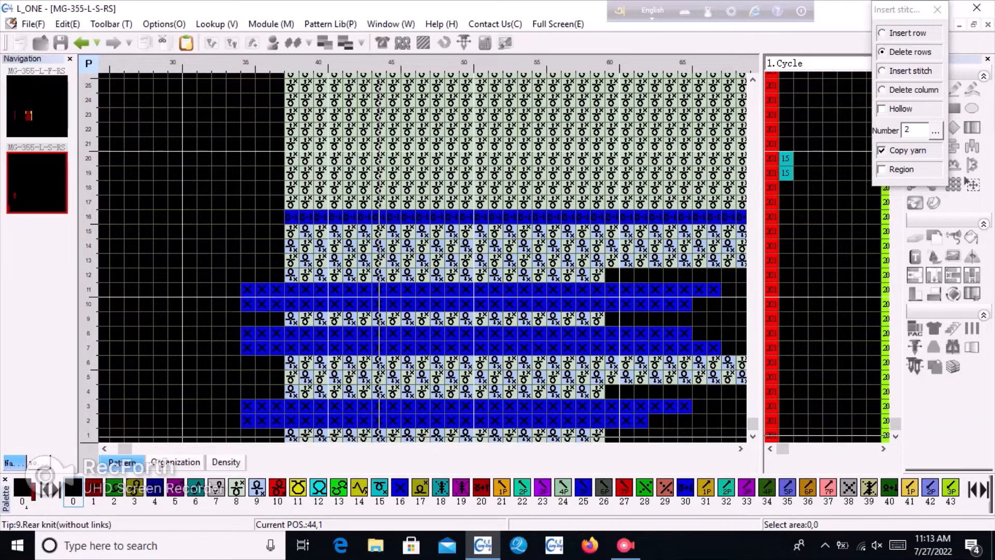
click(379, 435)
click(380, 435)
click(380, 436)
click(379, 436)
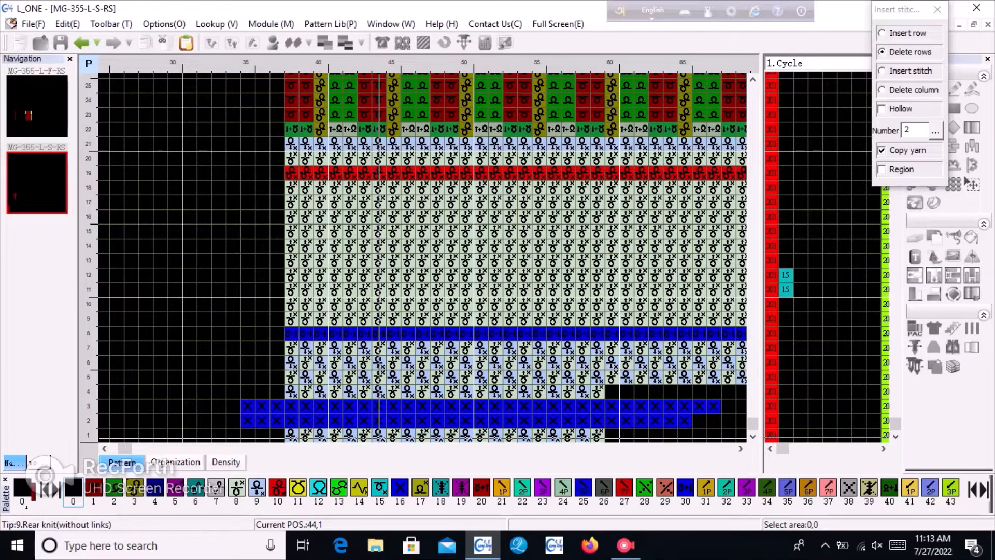
click(380, 435)
click(379, 436)
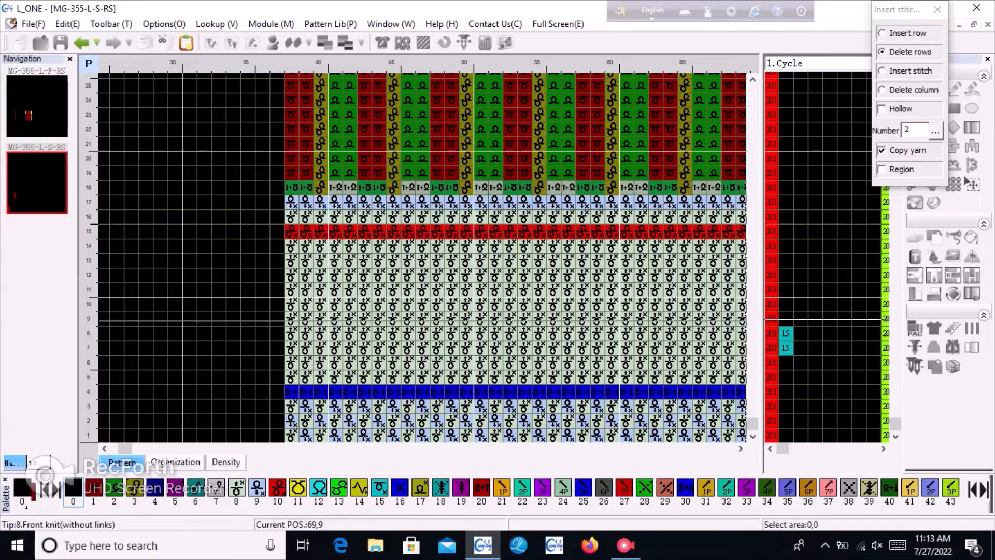
Delete eight rows between the blue and red rows of the sleeve's start section, leaving two rows between them
scroll(457, 436, down, 2)
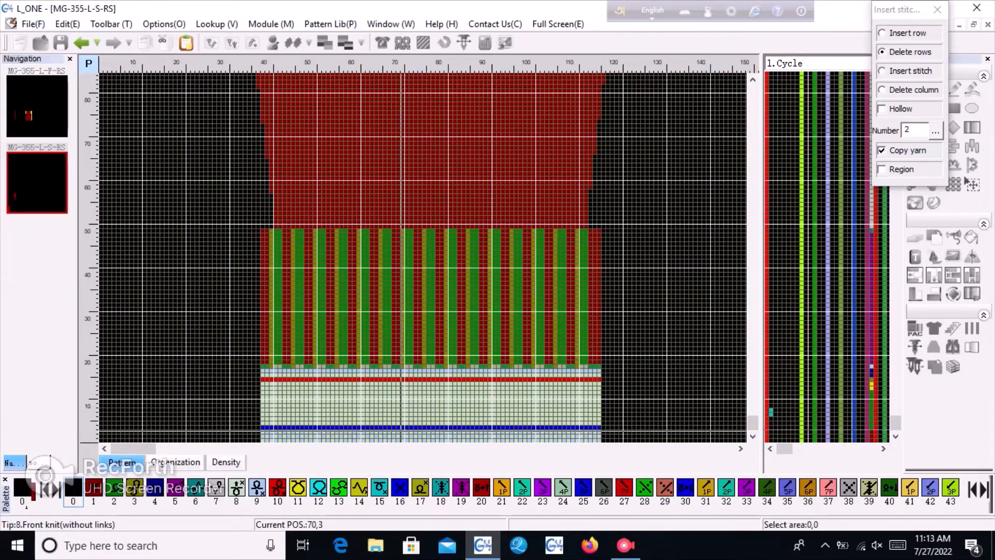
scroll(417, 415, up, 2)
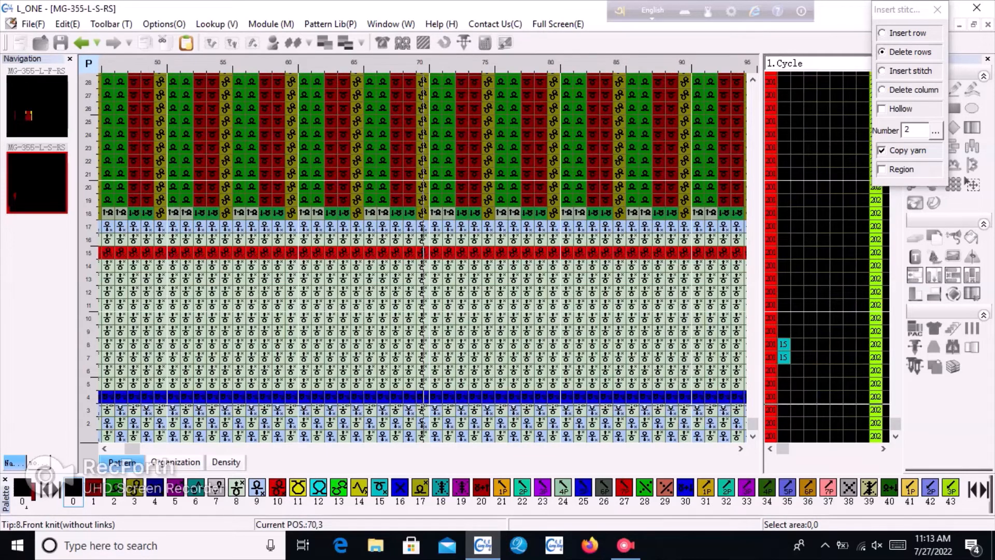
scroll(293, 418, up, 1)
scroll(381, 407, down, 2)
scroll(299, 381, up, 2)
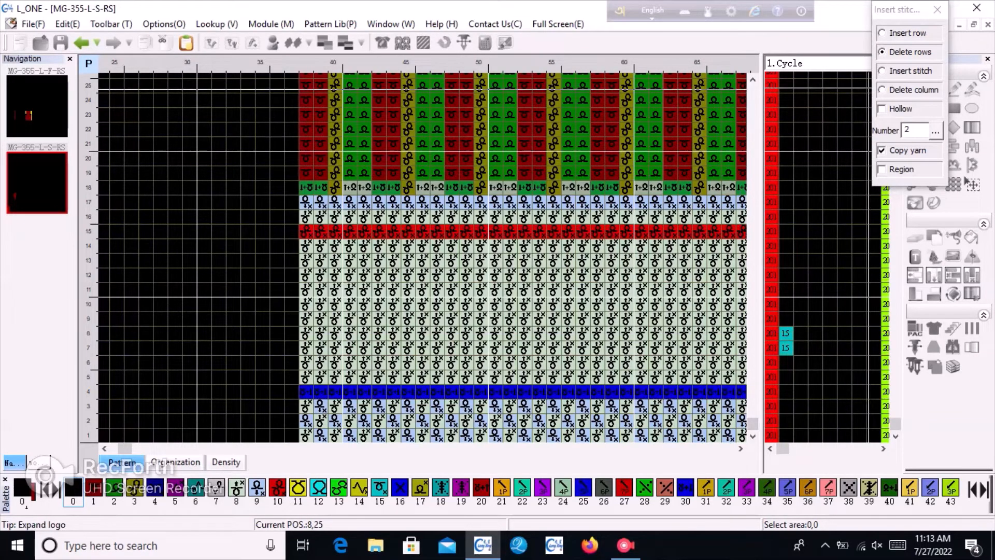
click(714, 356)
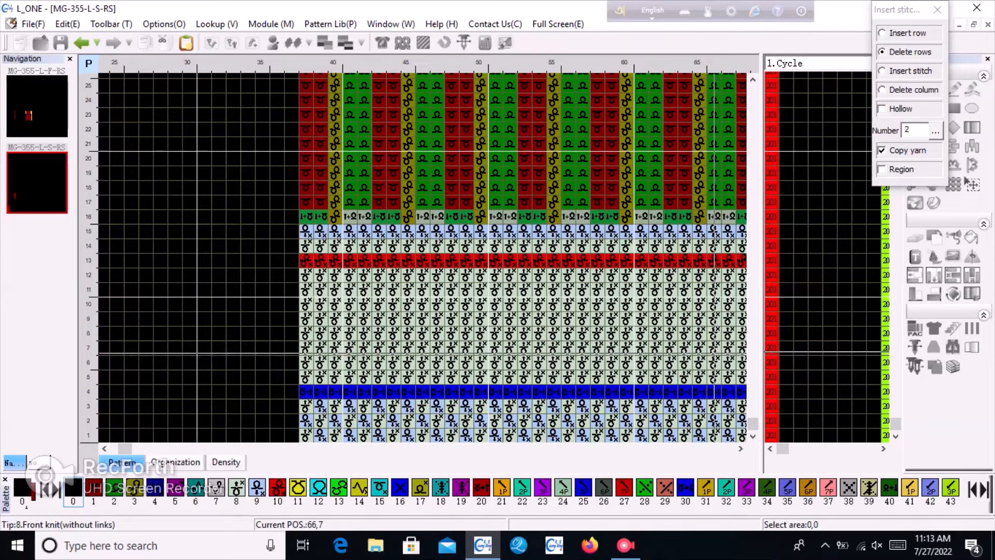
click(715, 354)
click(714, 355)
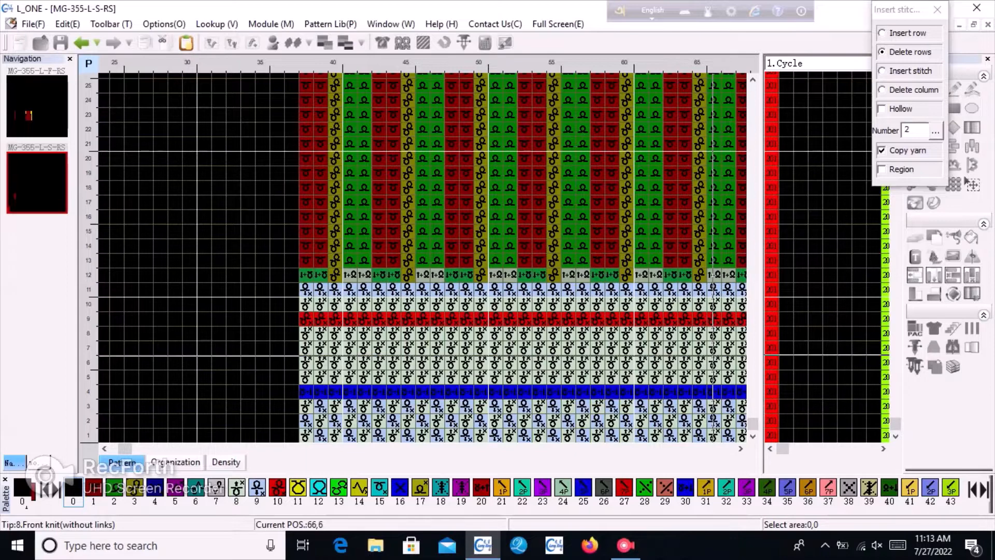
click(714, 356)
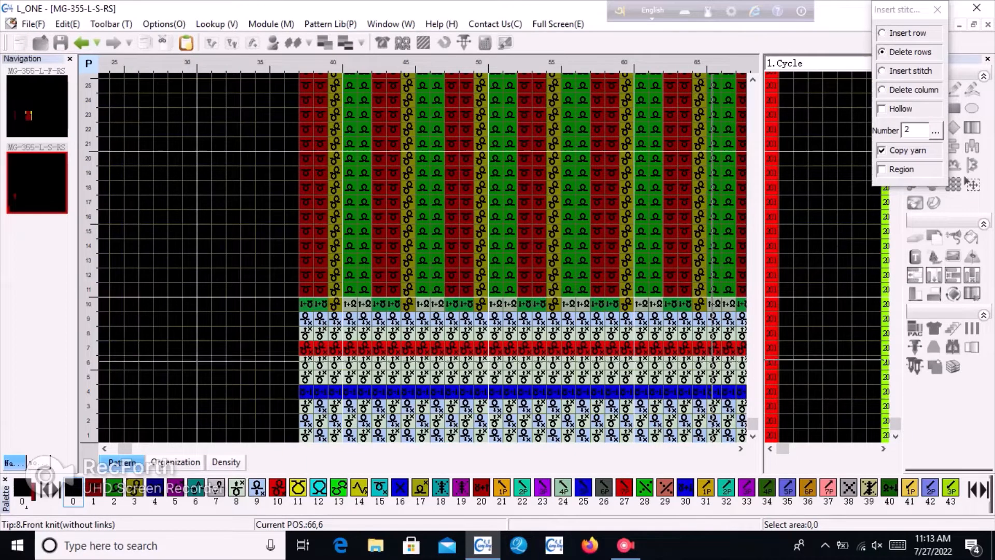
scroll(674, 358, up, 3)
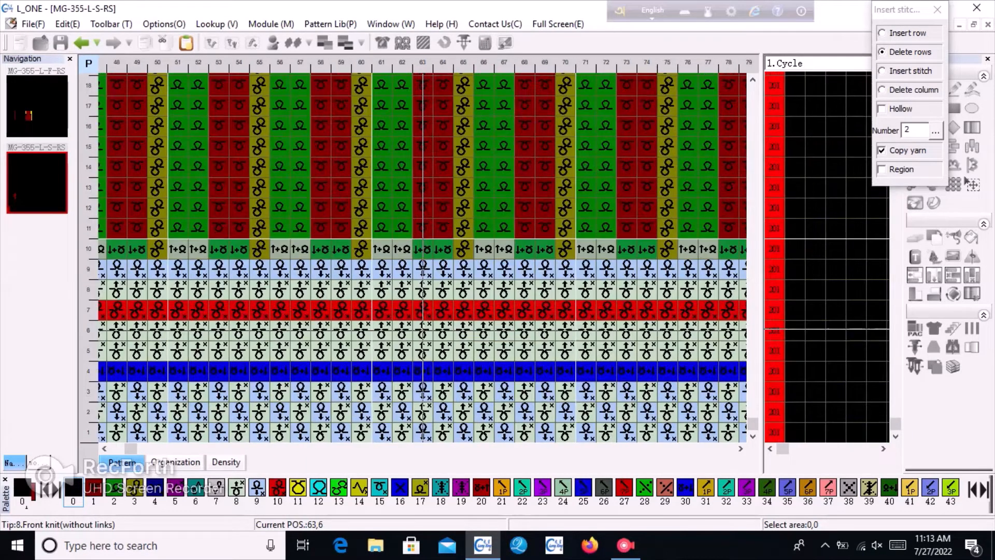
scroll(423, 332, down, 3)
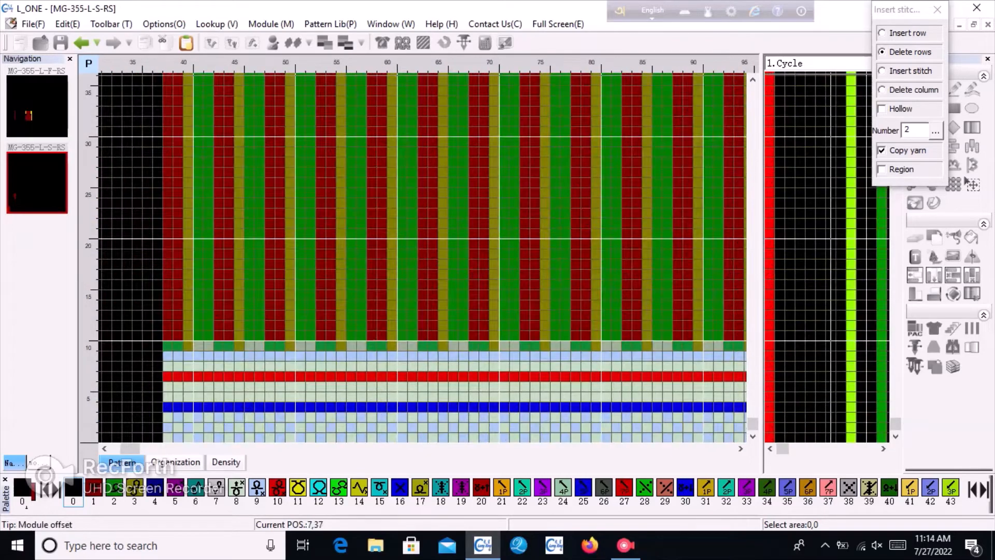
Delete the two blue rows between the sleeve's red body and the pale waste rows at its top
scroll(427, 239, down, 5)
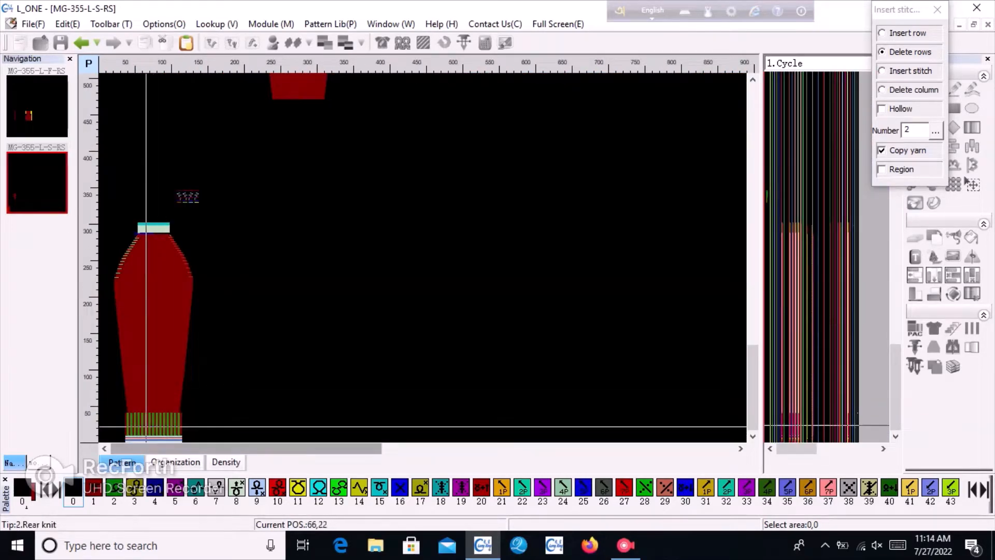
scroll(146, 217, up, 5)
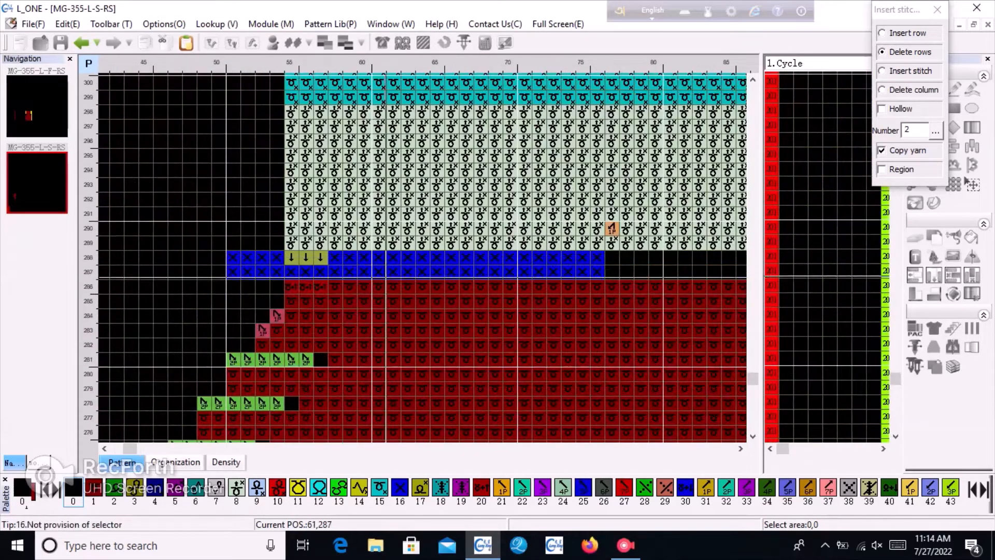
click(384, 272)
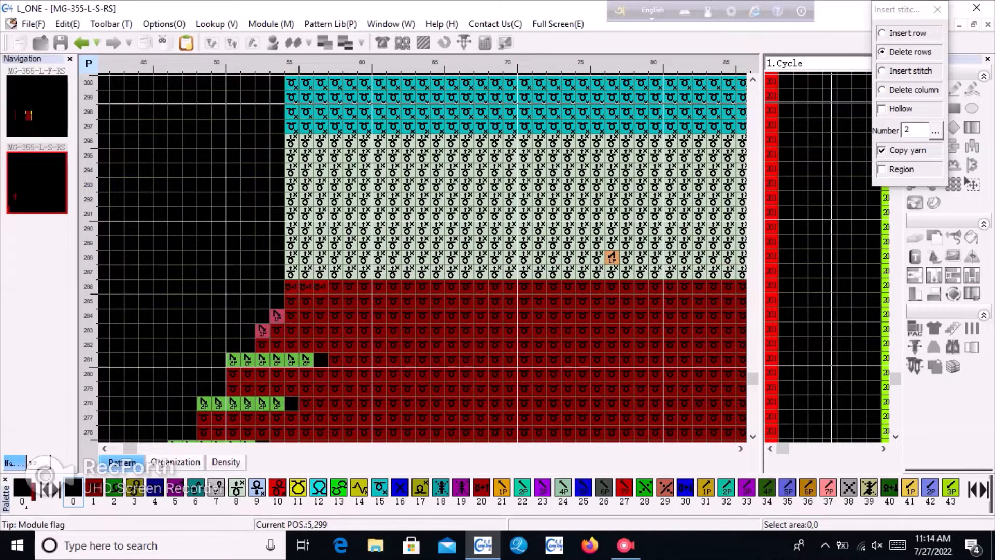
Insert 50 rows into the pale waste section above the sleeve top at row 290, with Copy yarn enabled
click(936, 131)
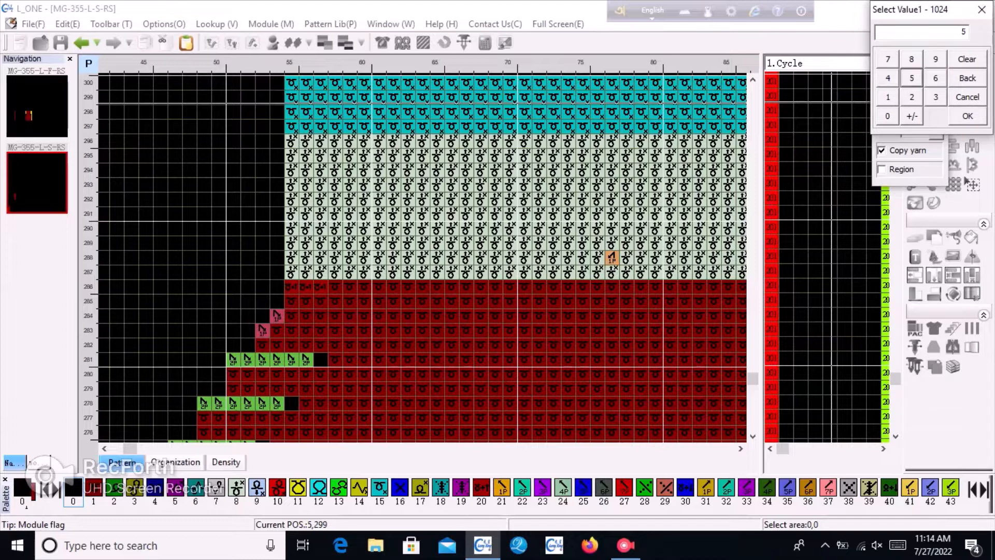
key(Return)
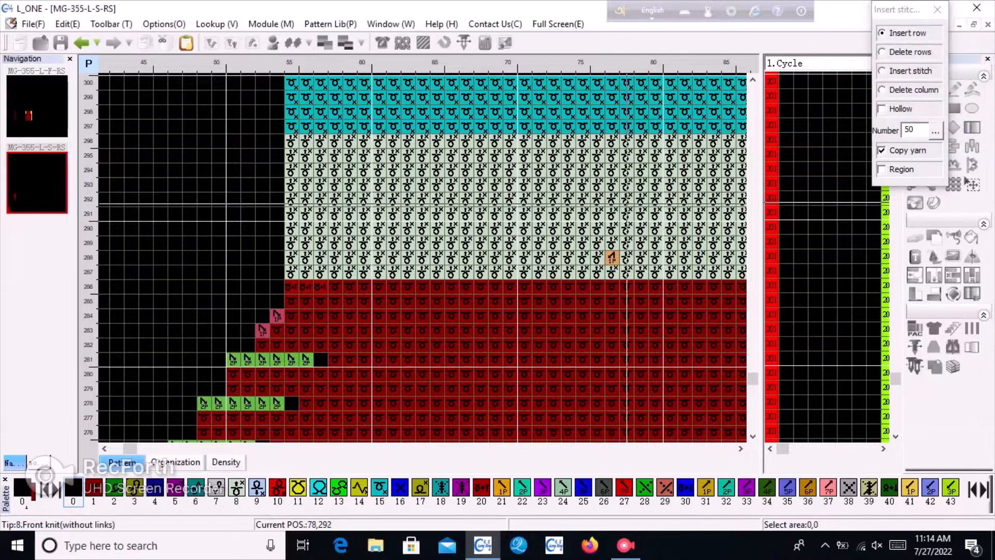
click(615, 224)
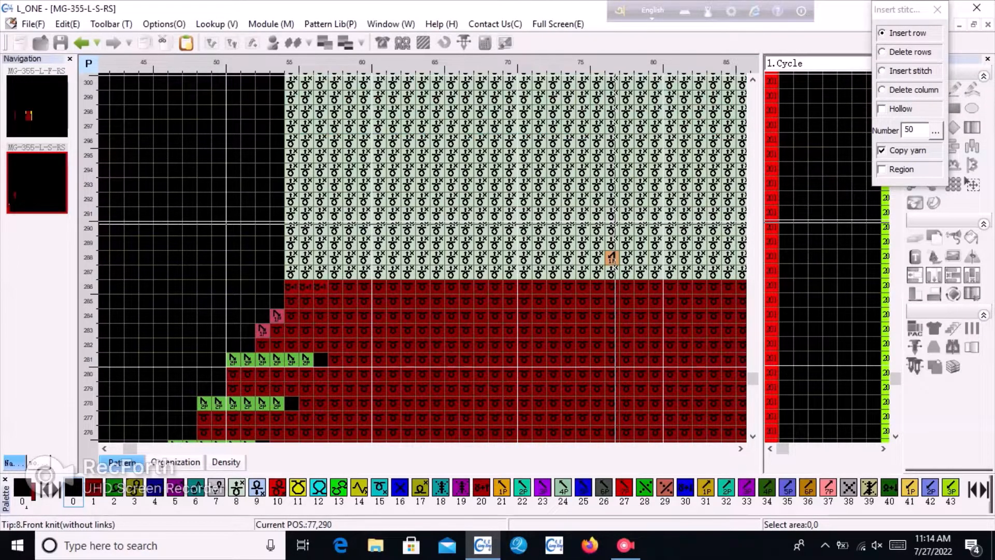
click(937, 9)
Try to overwrite the start section's Yarn(1st) entries with a block copied from rows 2 to 4
scroll(422, 260, down, 5)
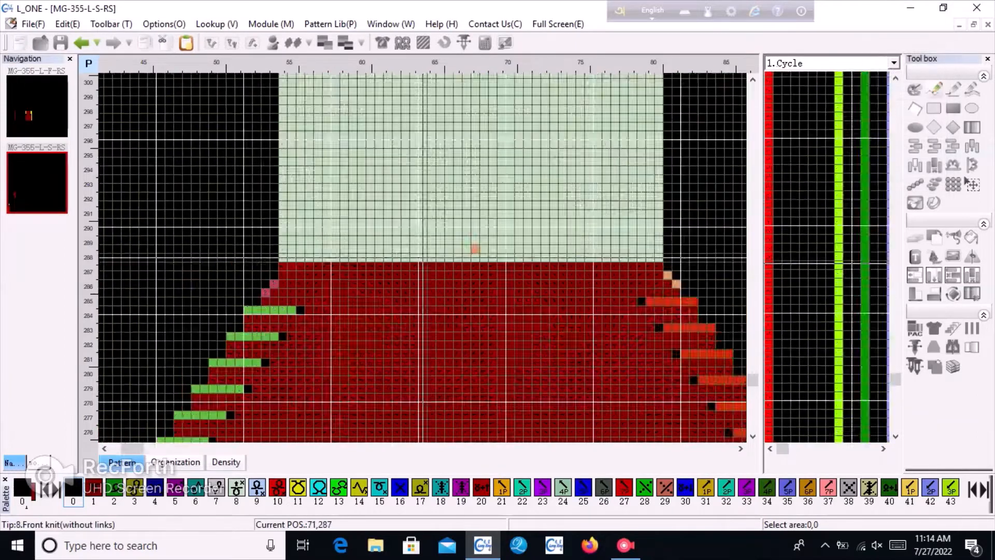
scroll(423, 258, up, 5)
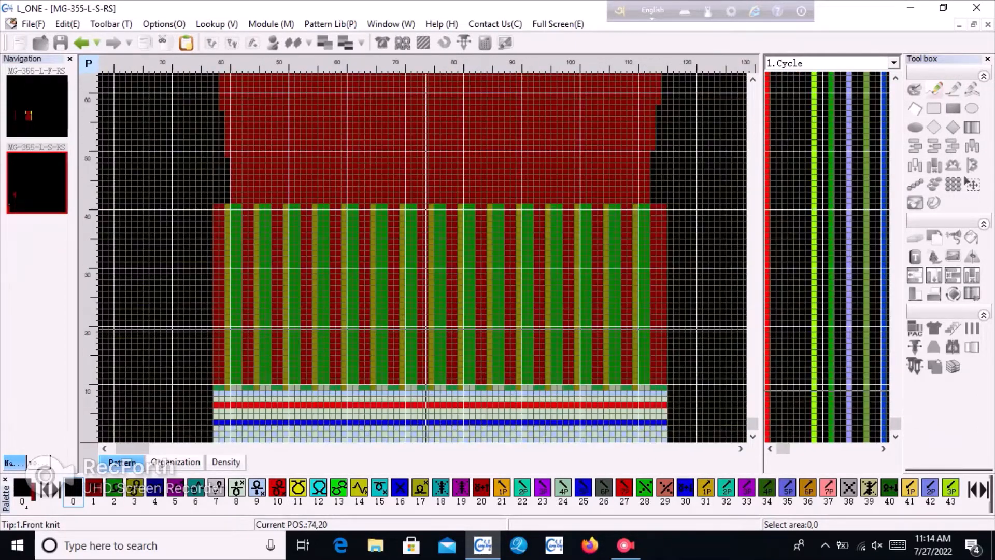
scroll(423, 257, up, 2)
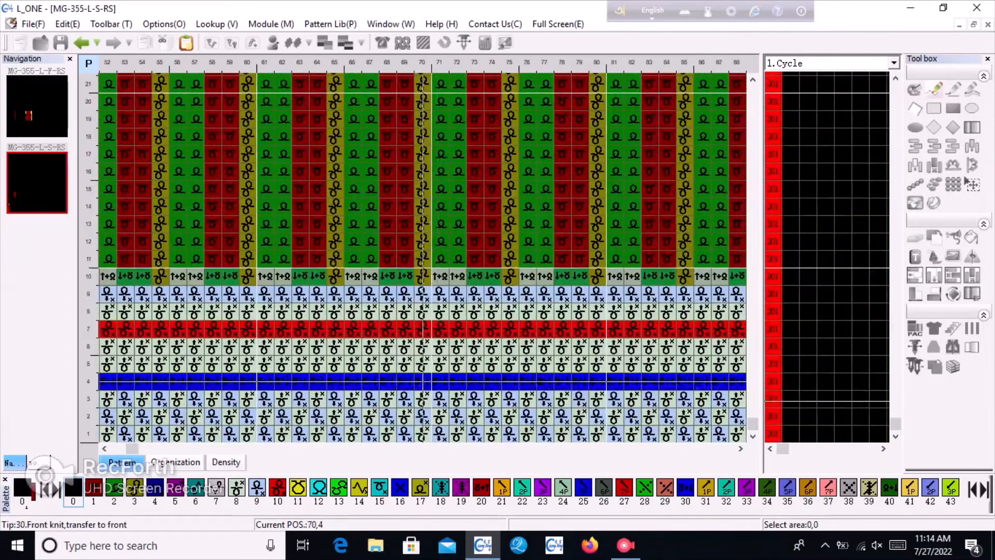
click(894, 62)
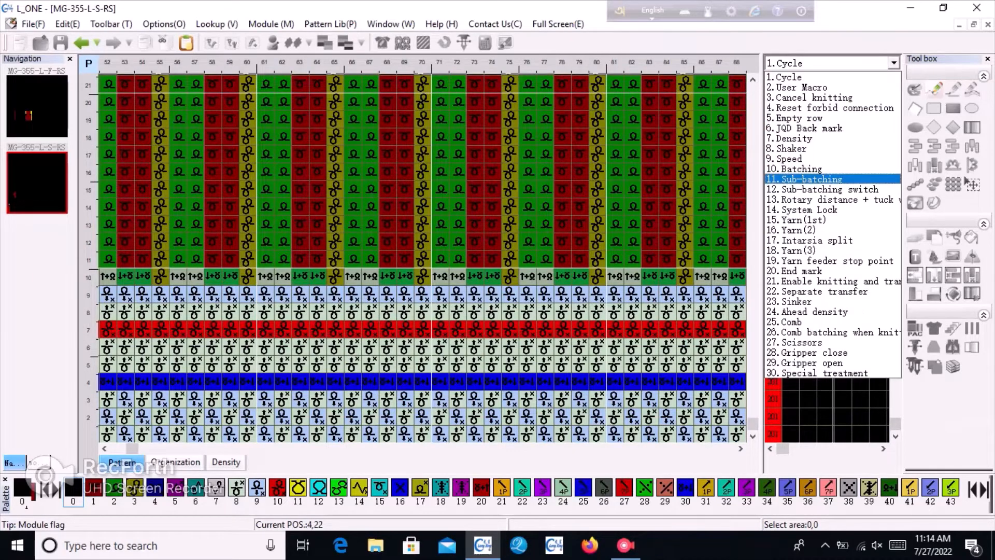
key(Return)
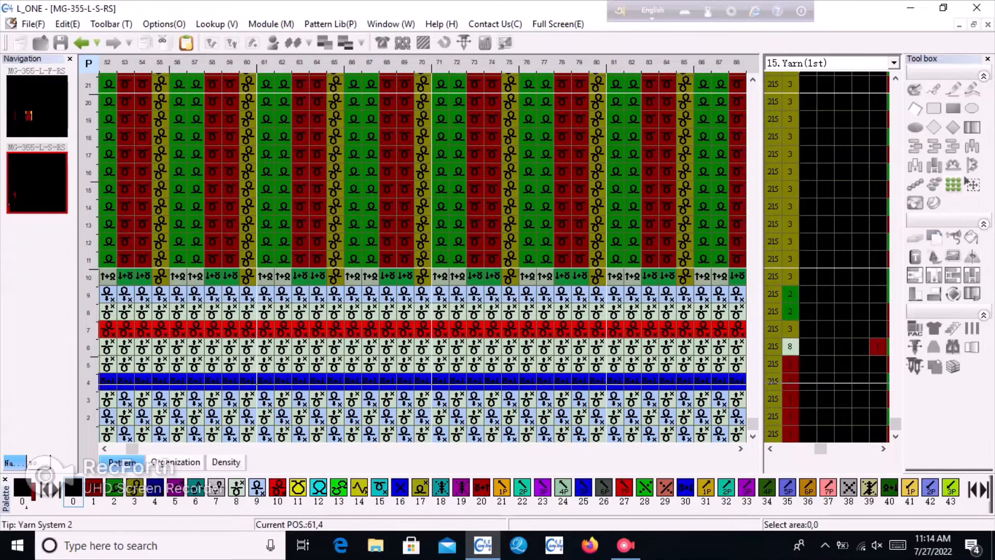
drag(789, 382, 868, 418)
scroll(868, 418, down, 1)
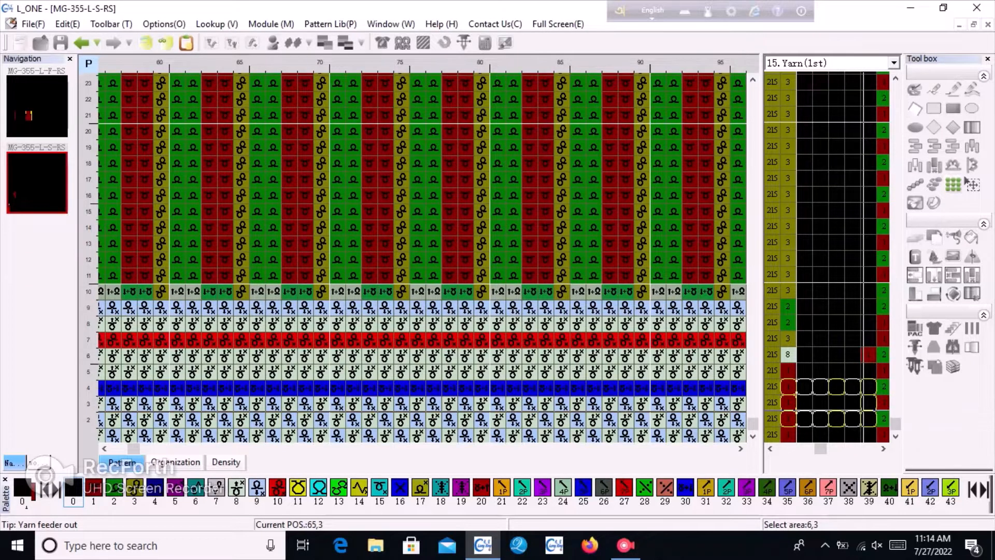
right_click(865, 415)
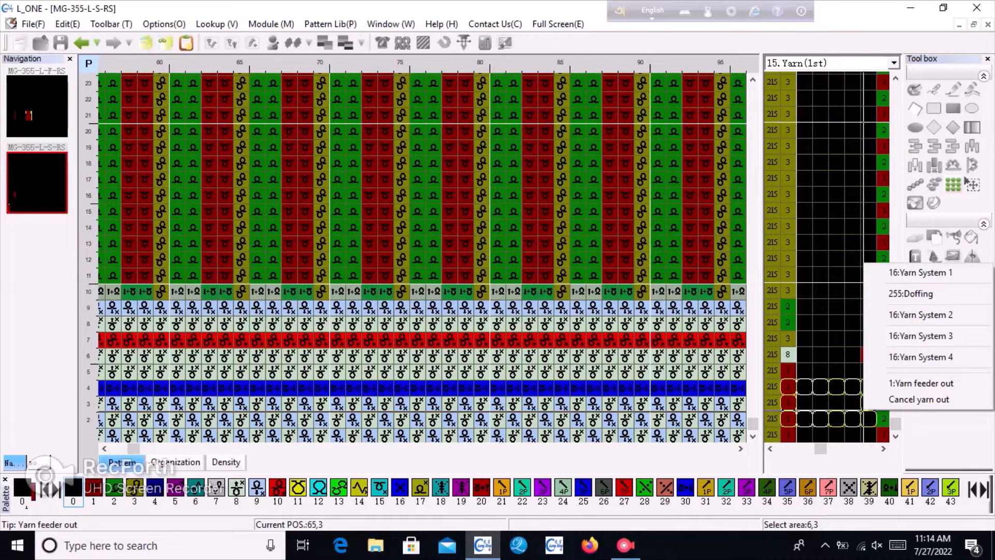
key(Escape)
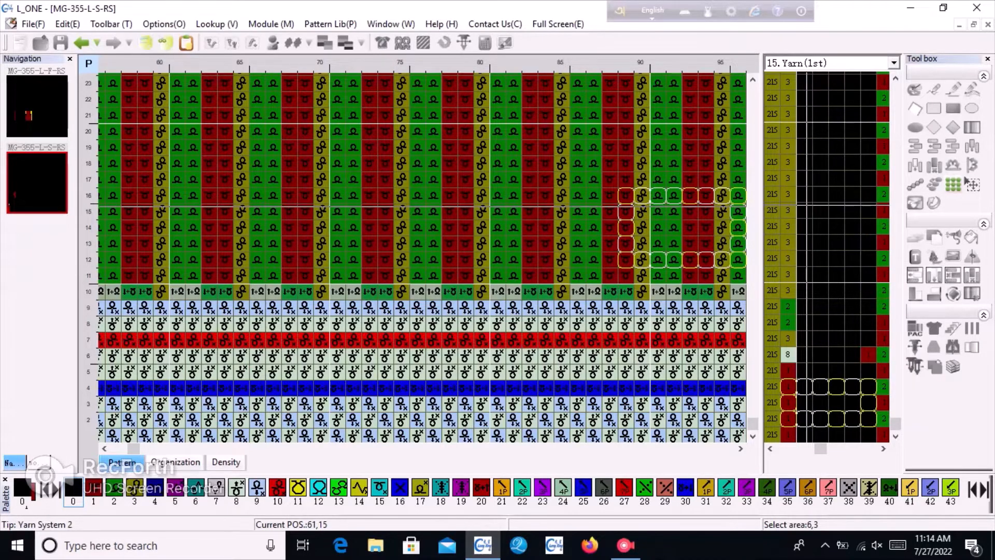
drag(804, 206, 858, 242)
click(789, 205)
drag(627, 199, 400, 245)
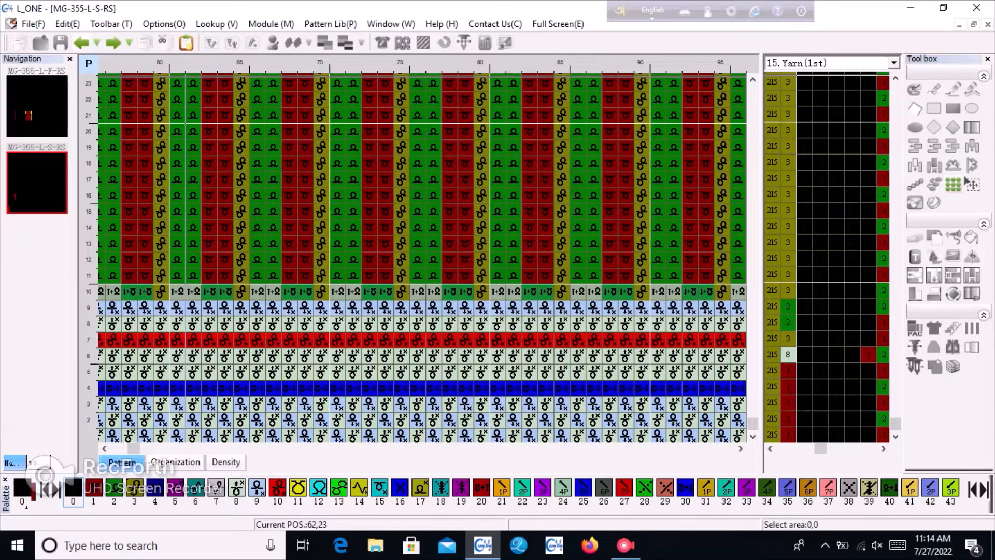
Undo the sleeve-top edits and the row deletions between the blue and red start rows, keeping the deletion of the lowest rows
key(ctrl+z)
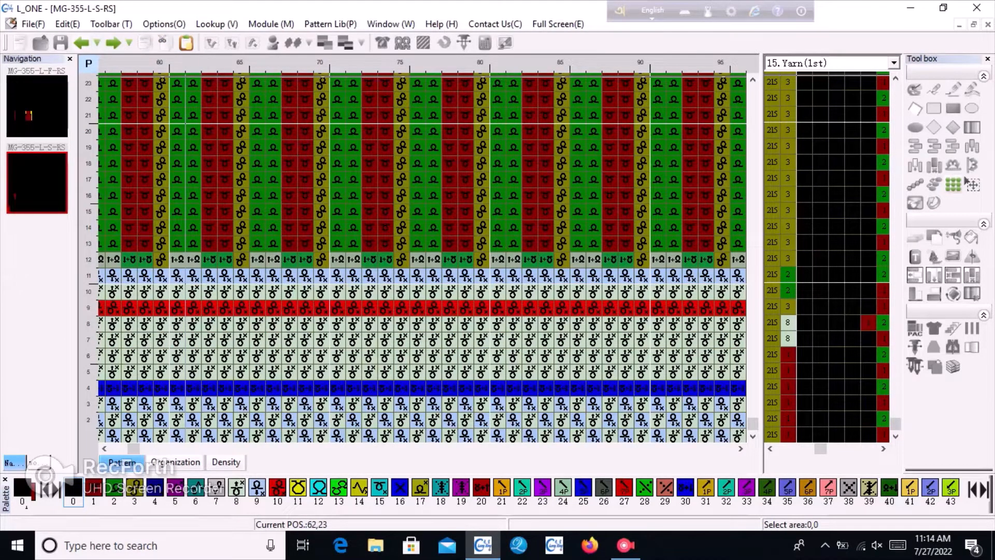
key(ctrl+z)
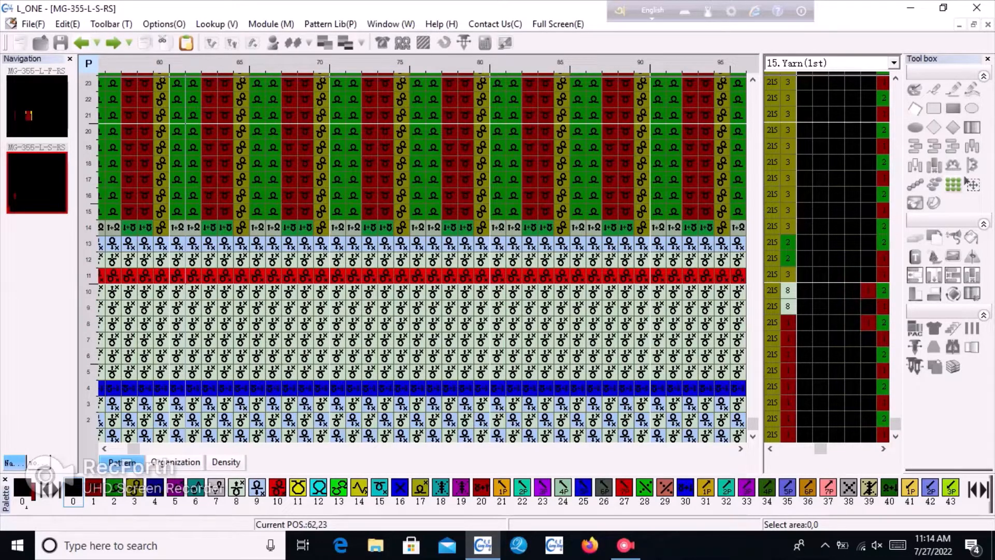
key(ctrl+z)
key(ctrl+z)
key(ctrl+z)
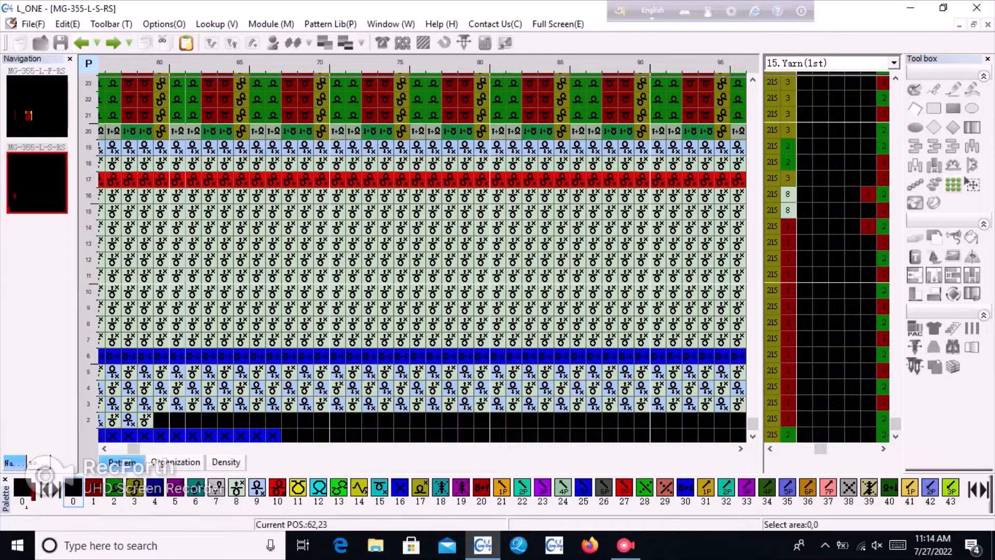
click(115, 43)
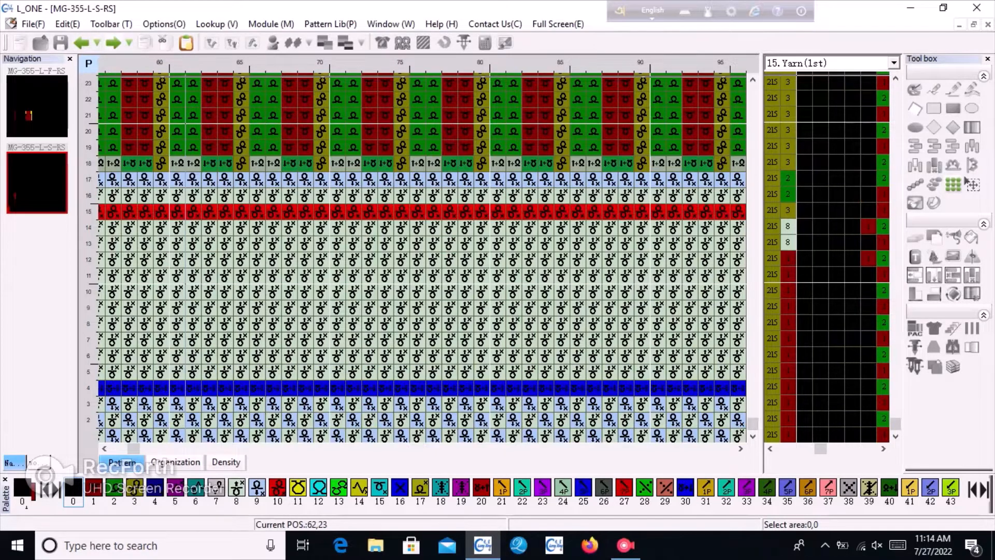
Replace the yarn 8 and feeder entries below the red row in Yarn(1st) with a block copied from rows 6 to 9
scroll(469, 365, down, 1)
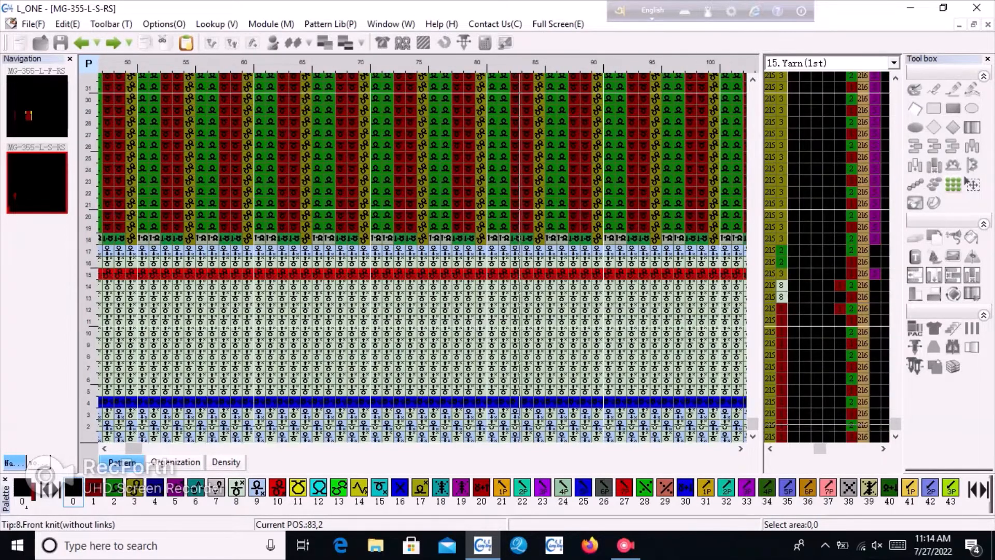
scroll(476, 368, up, 1)
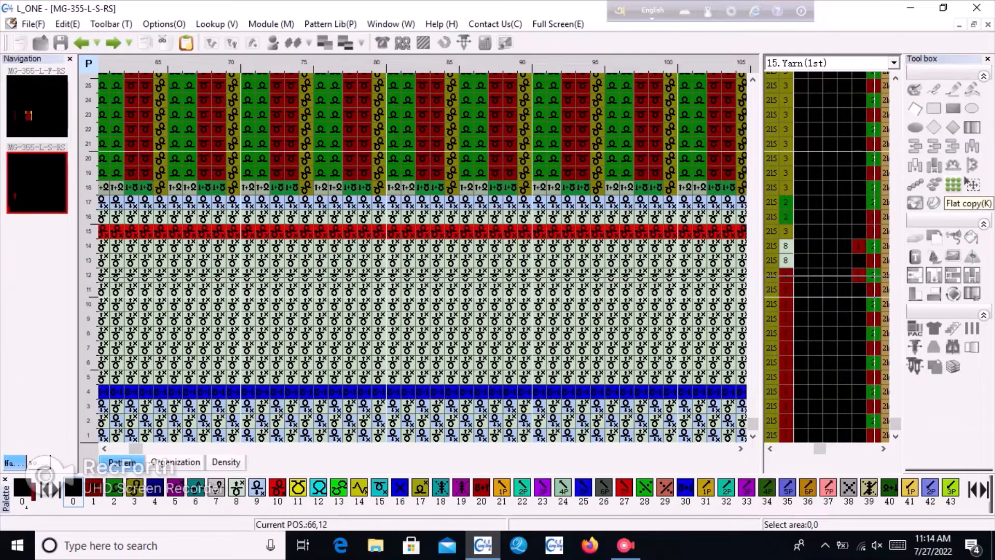
scroll(549, 421, up, 1)
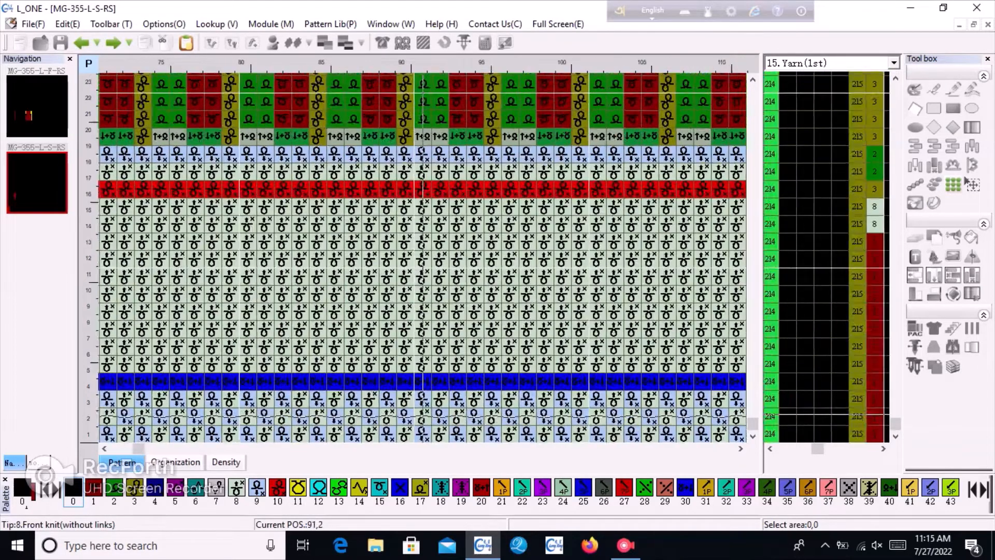
scroll(423, 416, up, 1)
scroll(423, 416, down, 2)
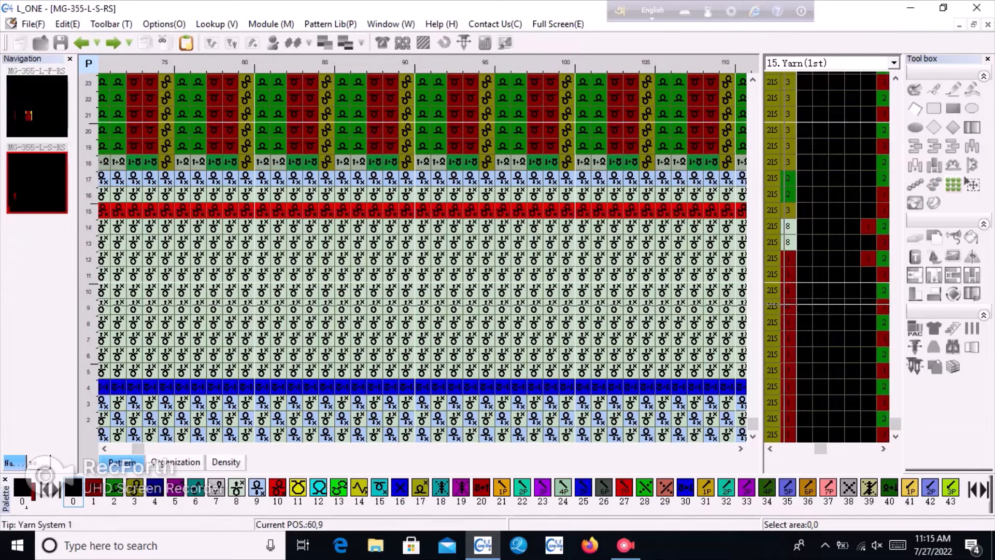
drag(783, 300, 875, 362)
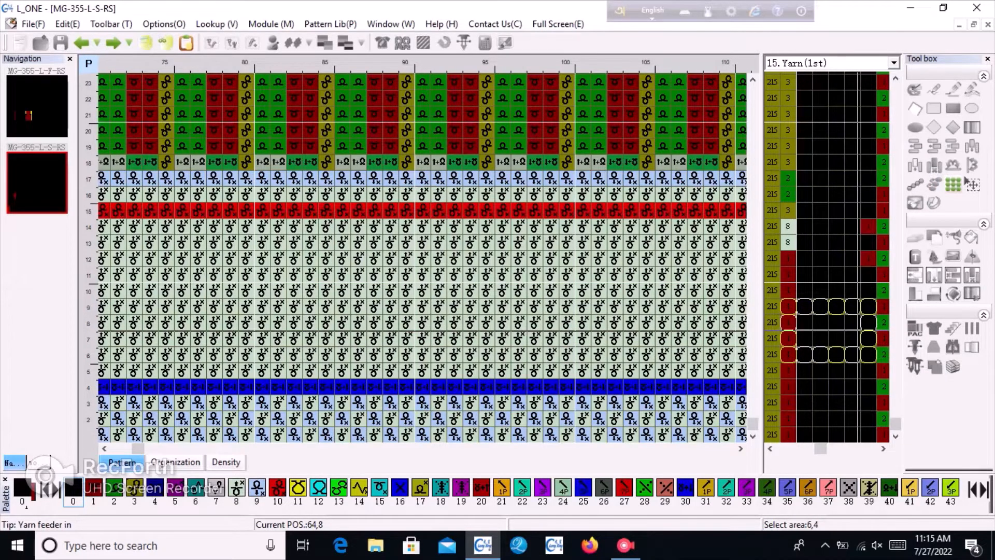
click(967, 182)
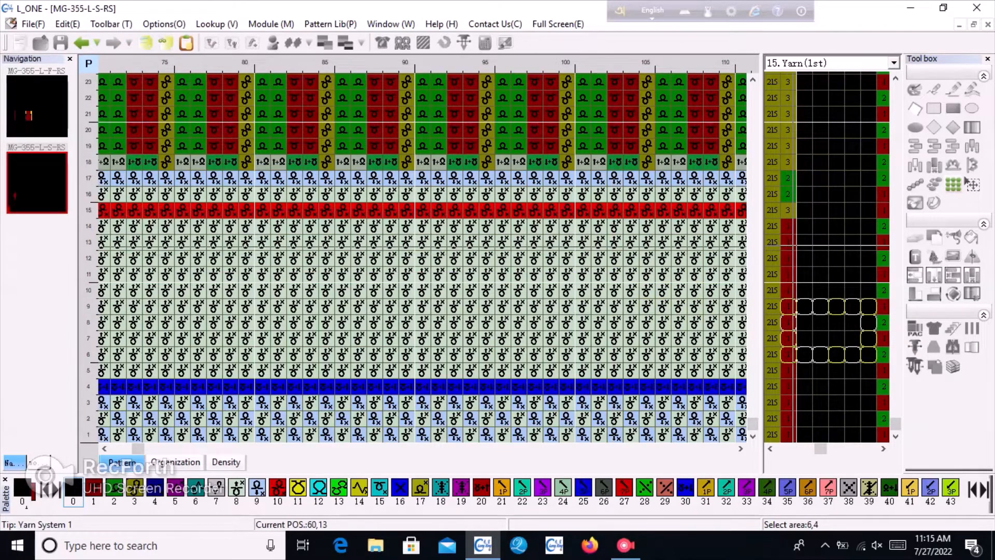
click(837, 259)
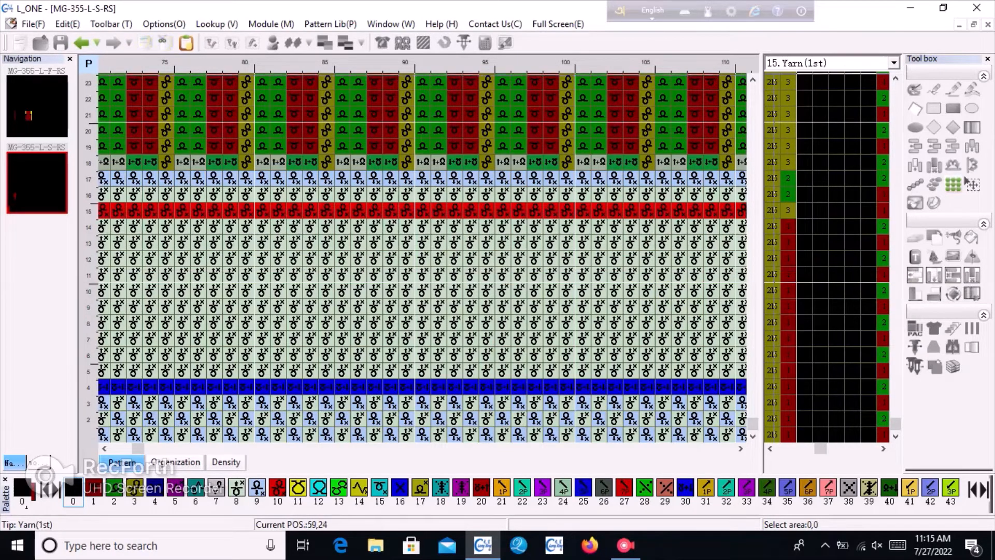
Clear the Gripper open entries in rows 28 and 29 by copying the empty cells from the rows just below
click(893, 63)
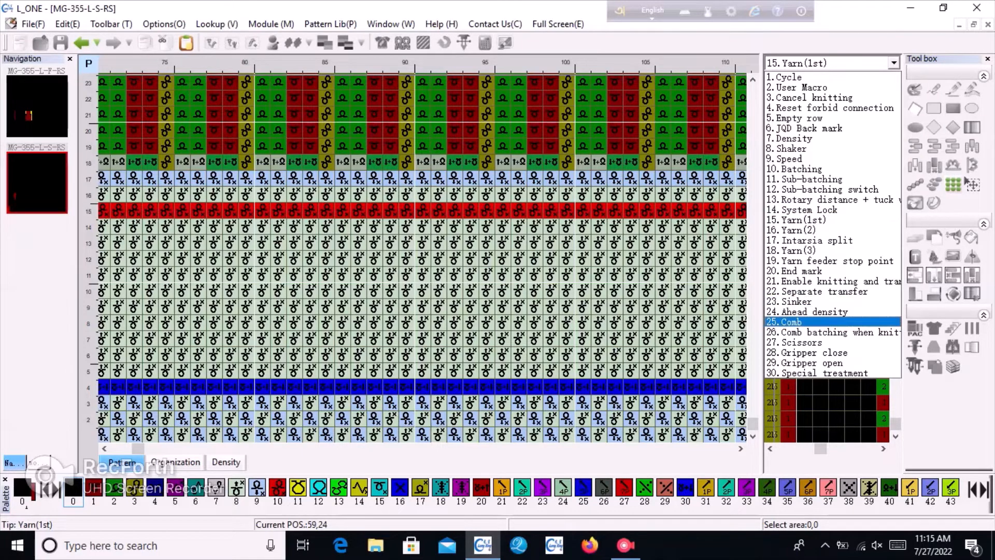
key(Return)
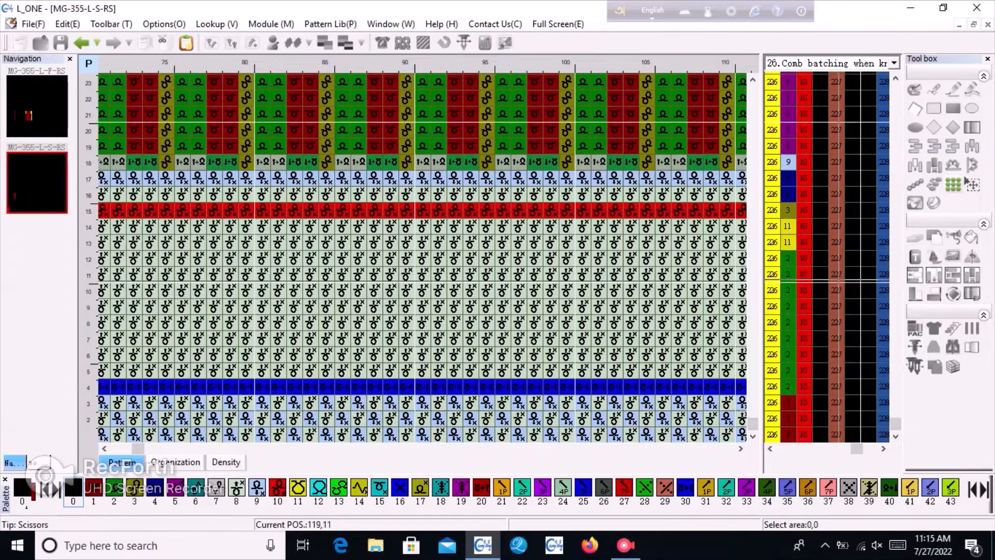
key(Down)
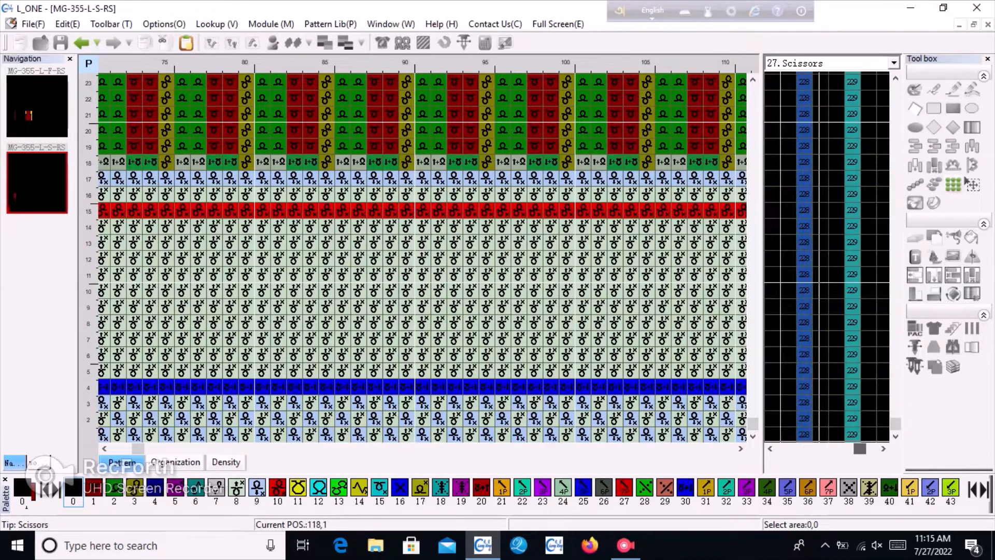
scroll(826, 393, up, 10)
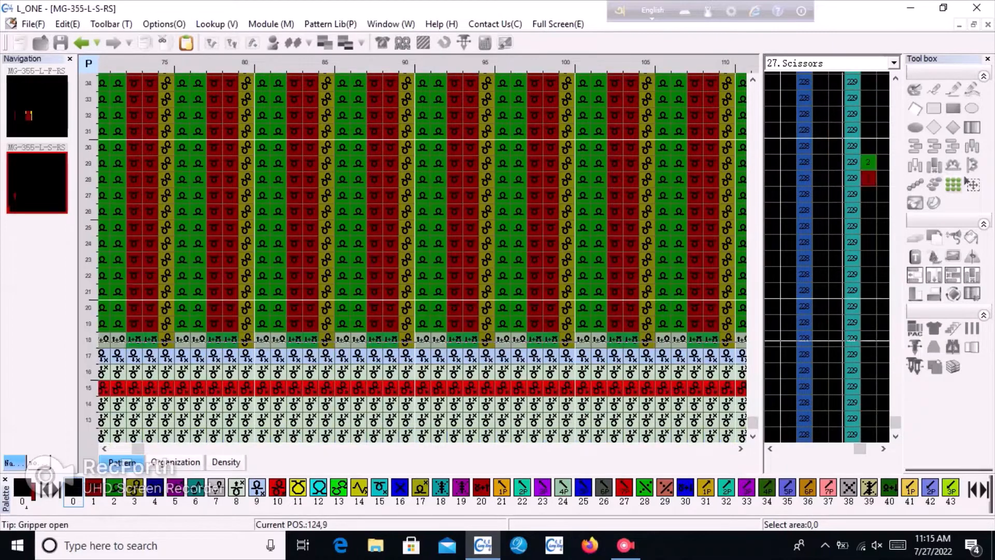
scroll(826, 419, down, 1)
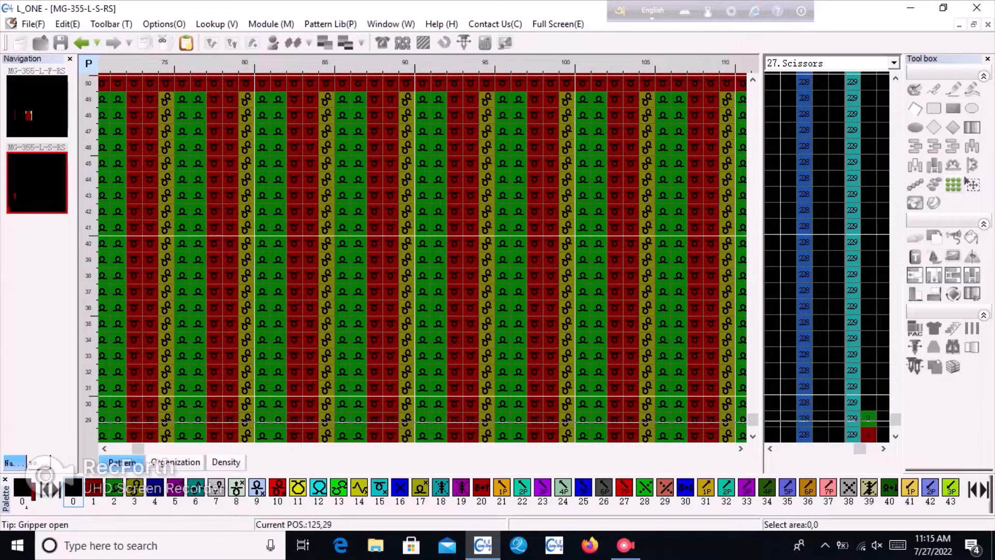
scroll(852, 418, down, 1)
drag(821, 419, 870, 434)
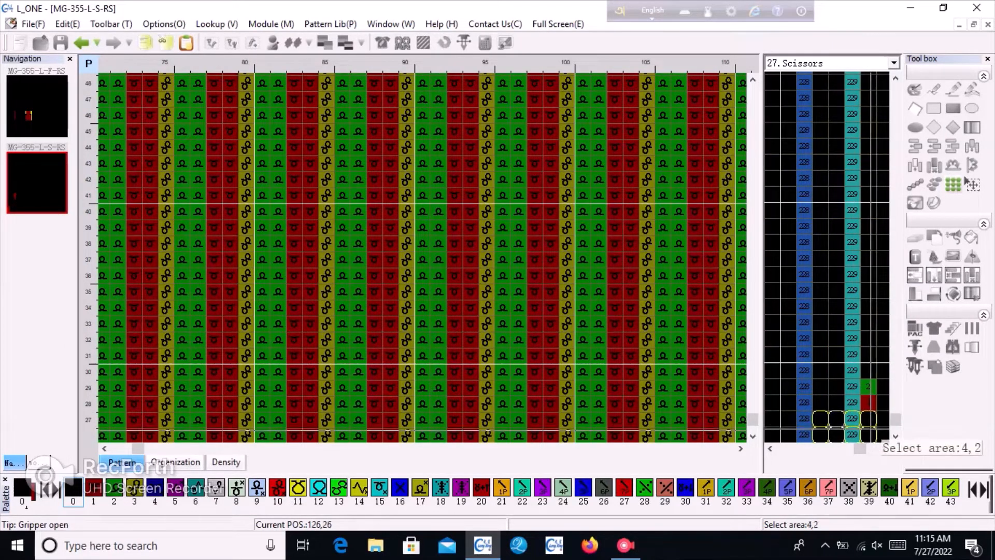
click(966, 179)
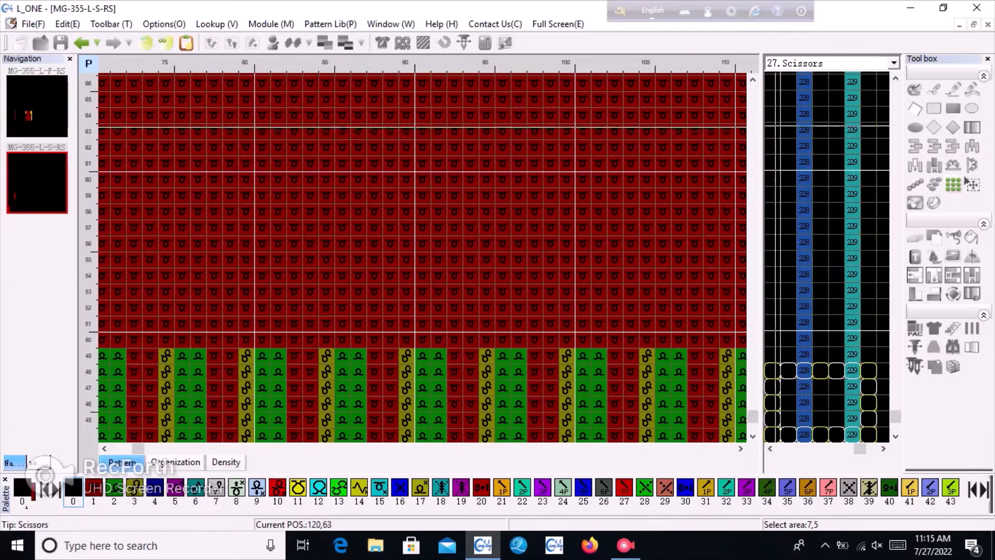
key(minus)
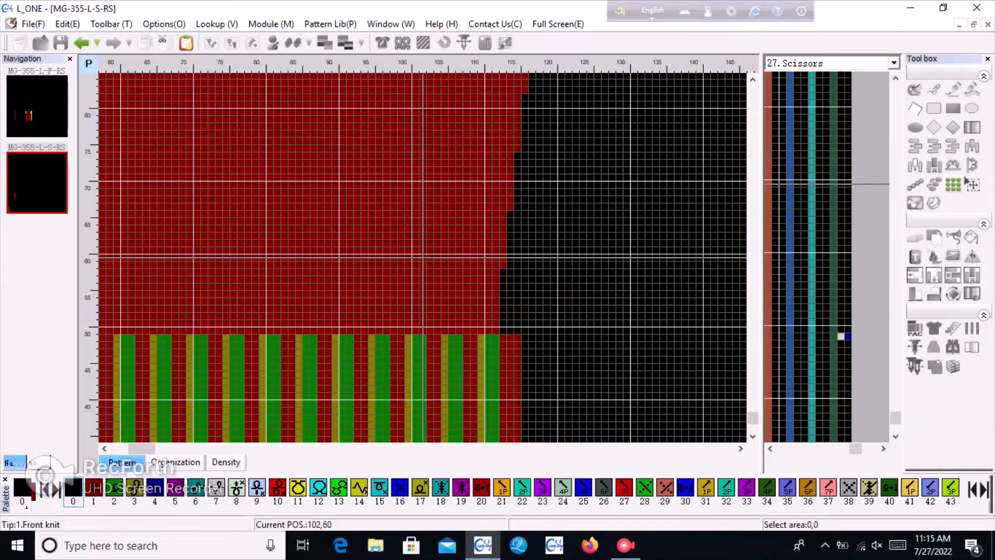
key(minus)
key(minus)
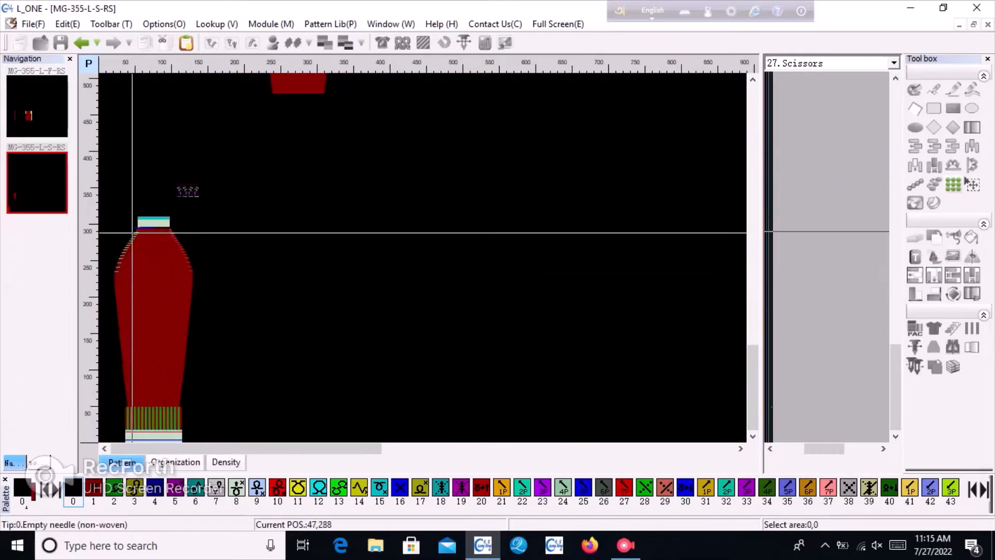
Delete the two blue rows, 295 and 296, between the sleeve's red body and its pale top section
key(plus)
key(plus)
key(plus)
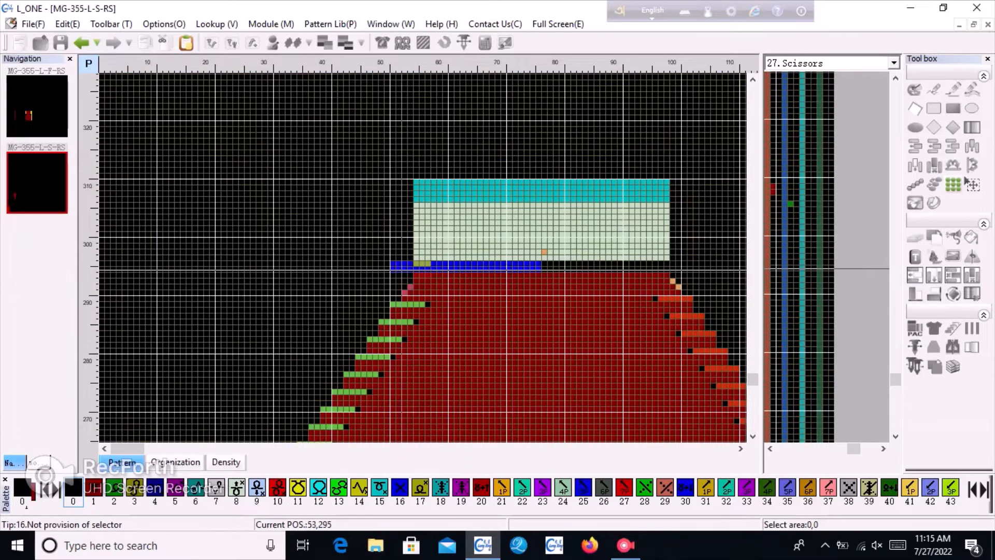
key(Up)
key(Up)
key(Up)
key(Up)
key(Up)
key(Up)
key(Up)
key(Up)
key(Up)
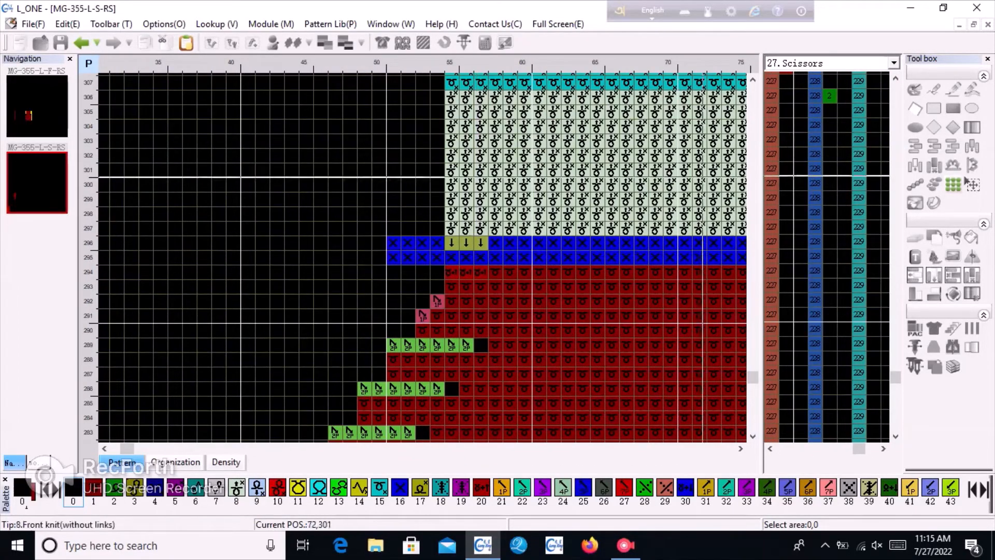
click(966, 179)
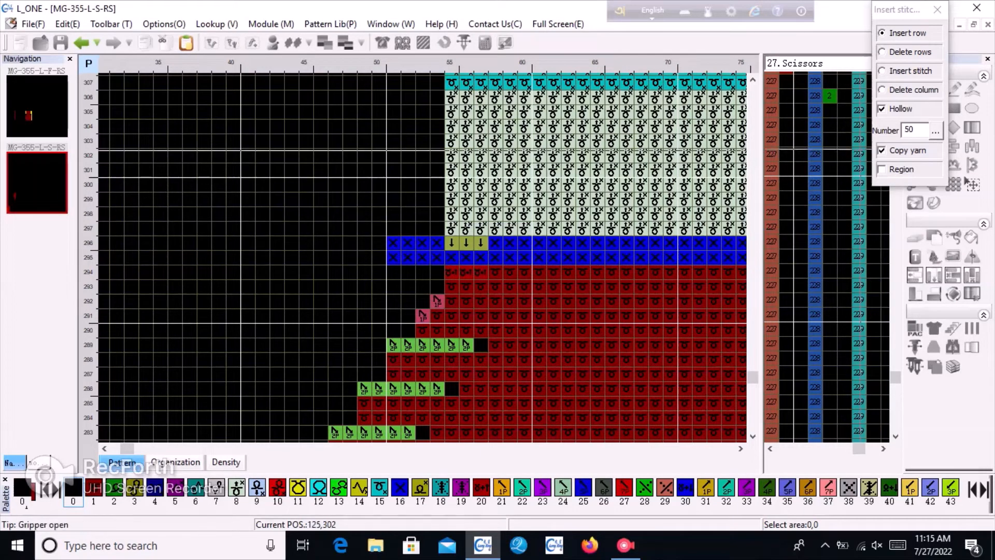
click(936, 131)
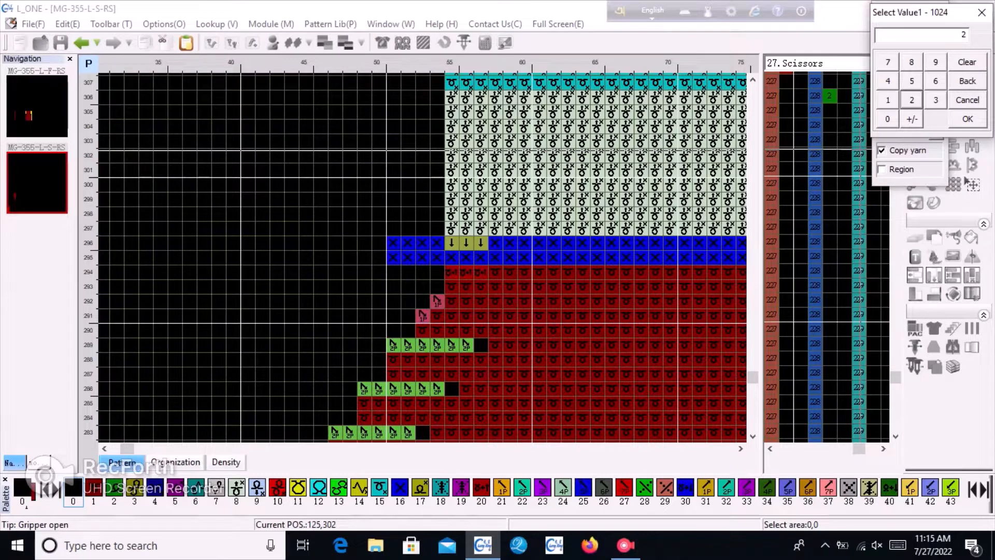
key(Return)
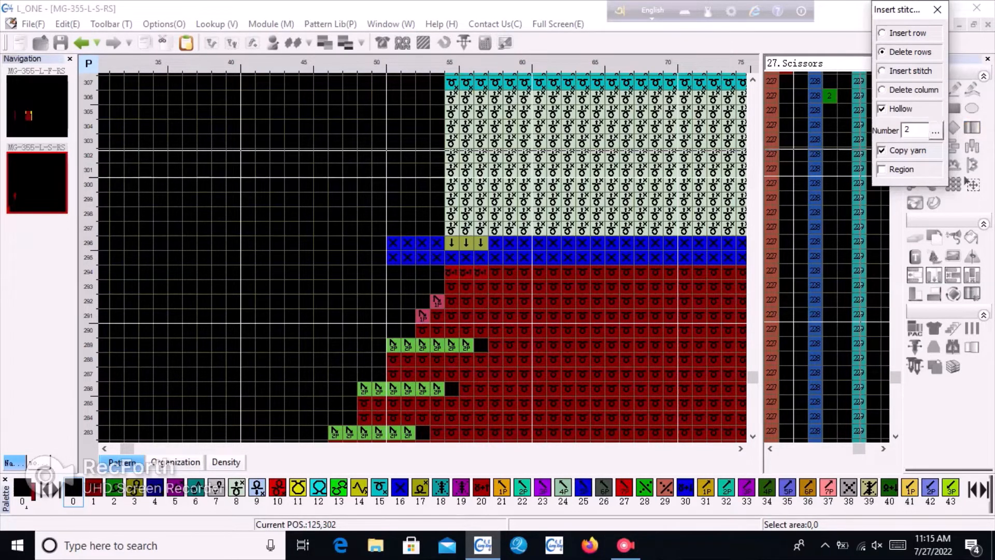
click(633, 256)
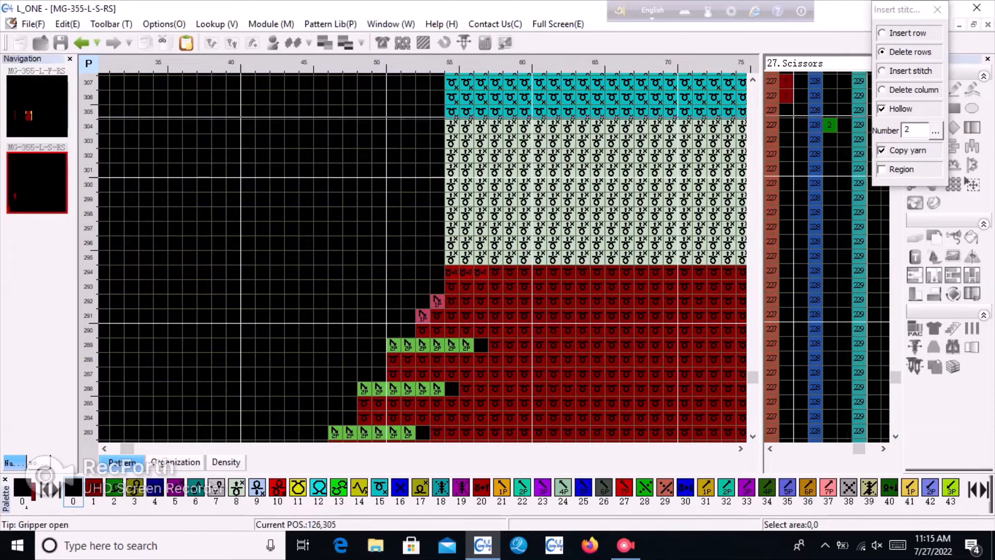
key(Escape)
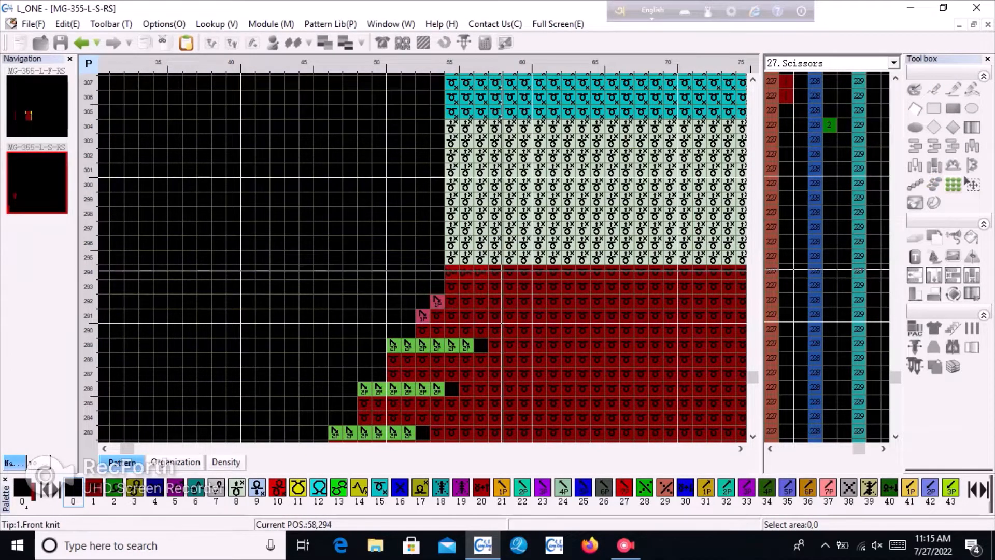
Overwrite the transfer stitches at the left edge of row 294 with a flat copy of a 3 by 2 front knit block
drag(504, 274, 534, 279)
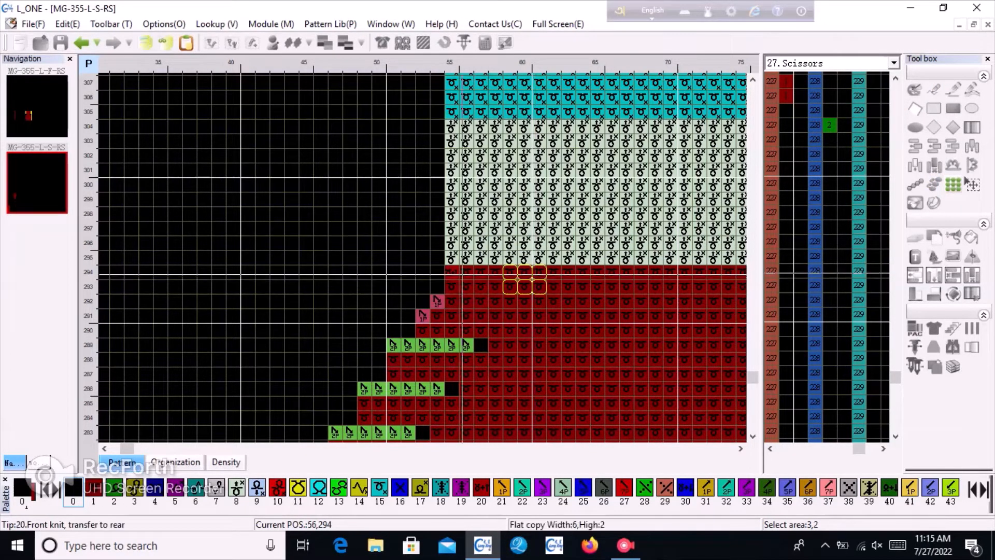
key(Escape)
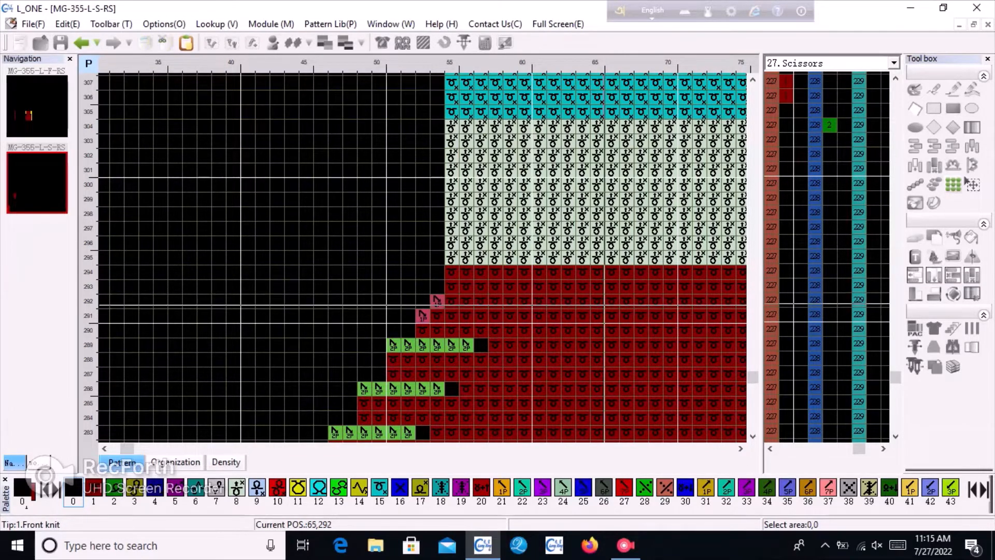
Insert 50 rows at row 300 of the pale top section, with Hollow off and Copy yarn on
scroll(570, 243, down, 1)
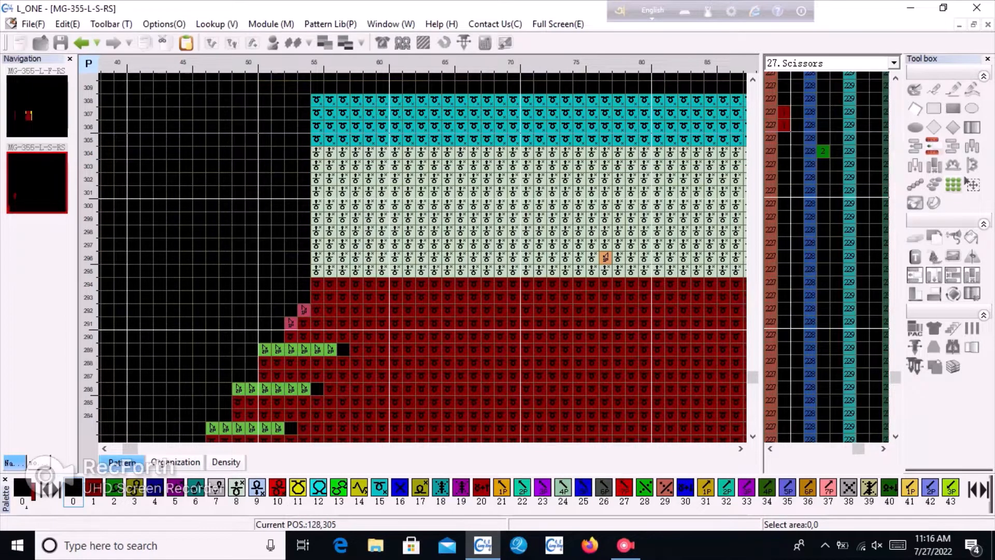
click(966, 180)
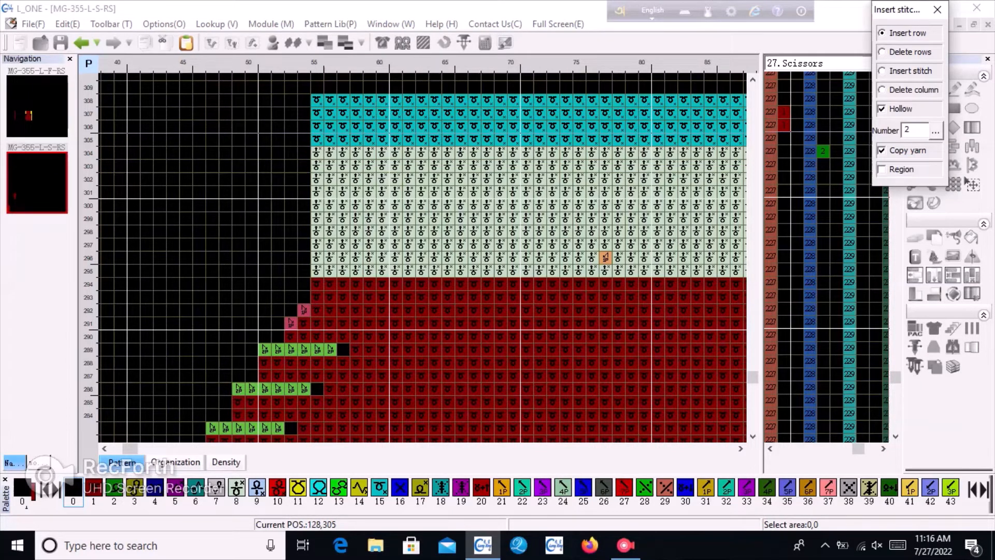
click(935, 131)
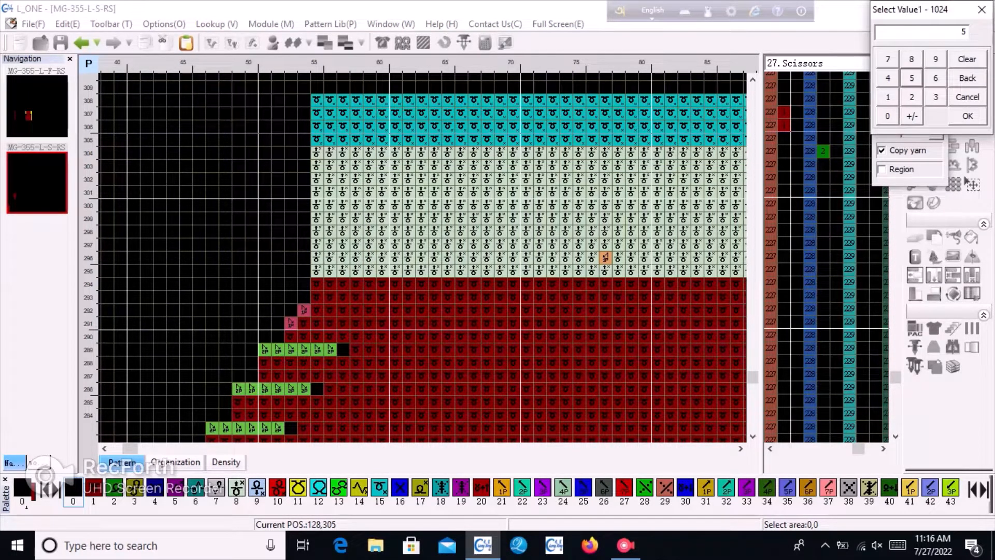
key(Return)
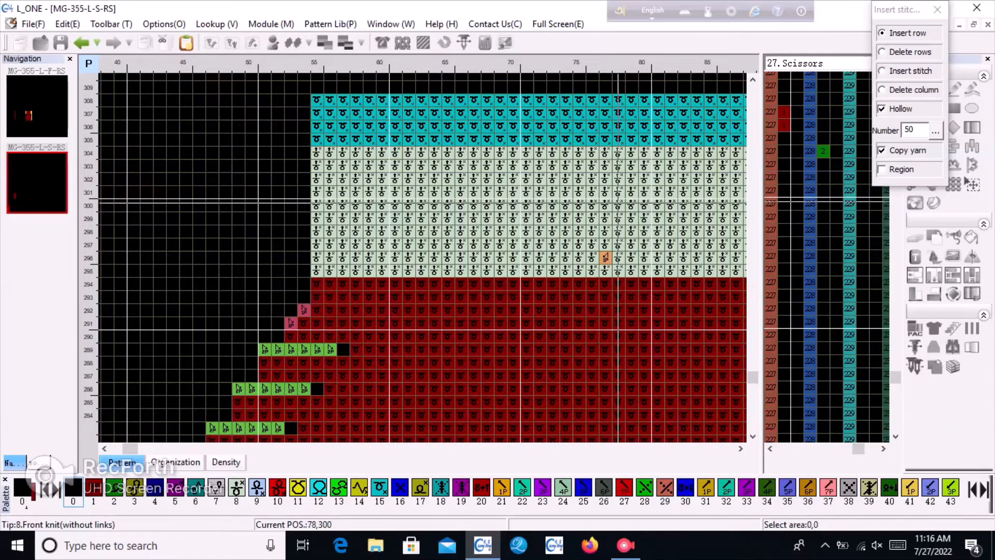
click(618, 201)
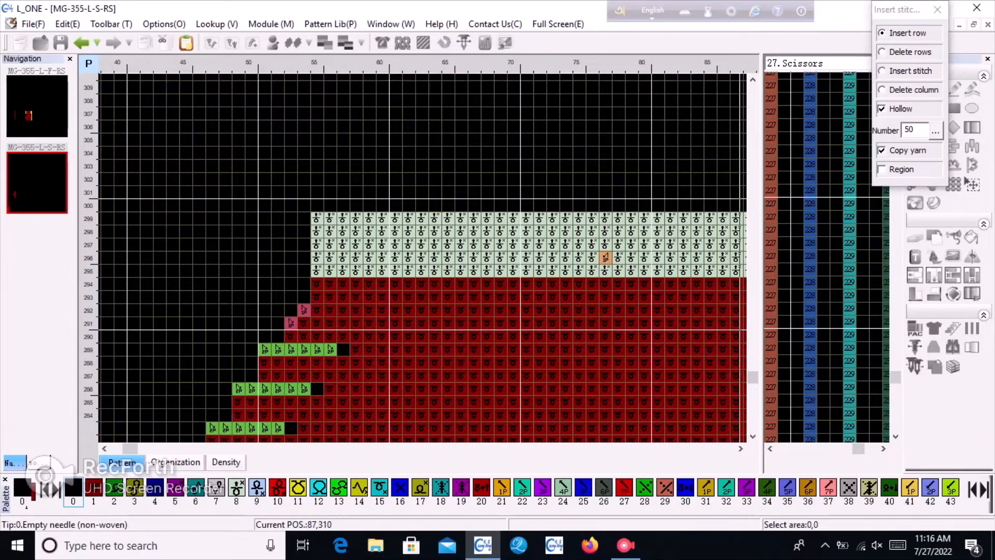
key(ctrl+z)
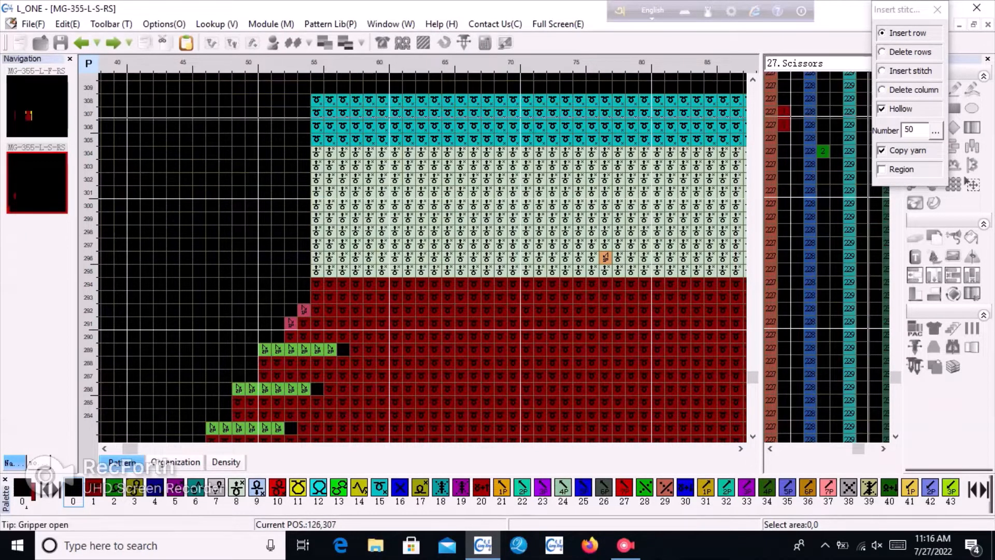
click(882, 108)
click(575, 206)
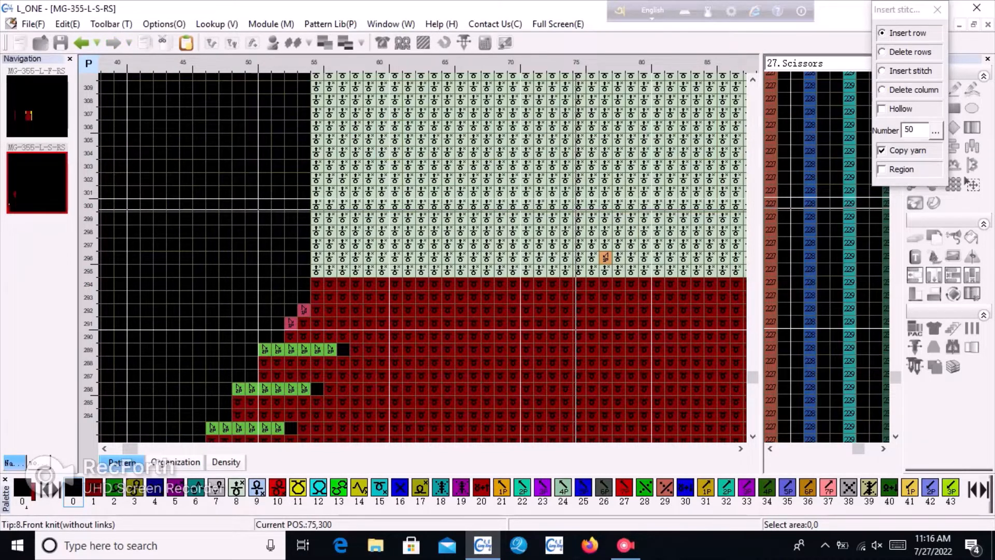
scroll(706, 131, down, 3)
click(937, 9)
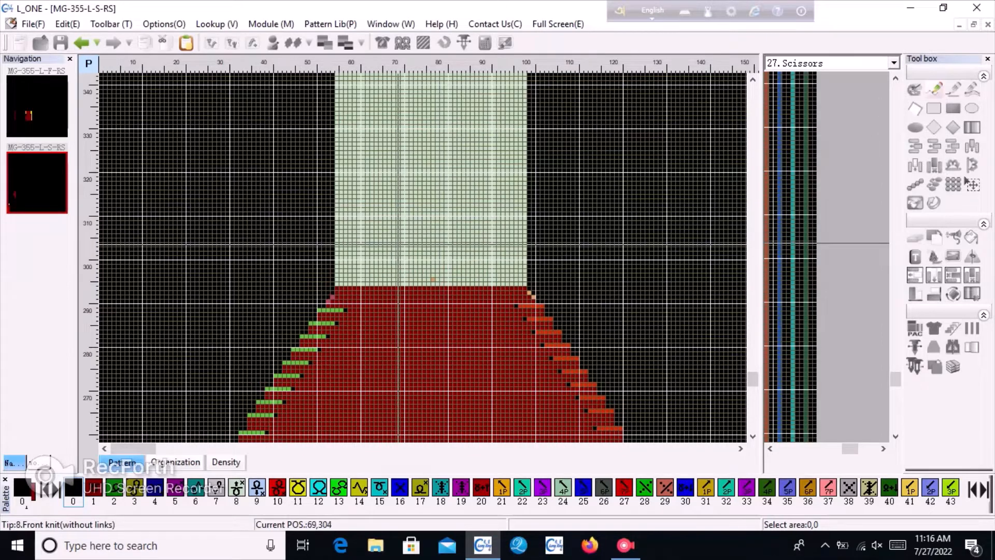
Paste the flared top section of MG-355-L-F-RS onto the MG-355-L-S-RS sleeve from row 298, aligned with the sleeve's left edge
scroll(290, 244, down, 4)
scroll(174, 249, up, 3)
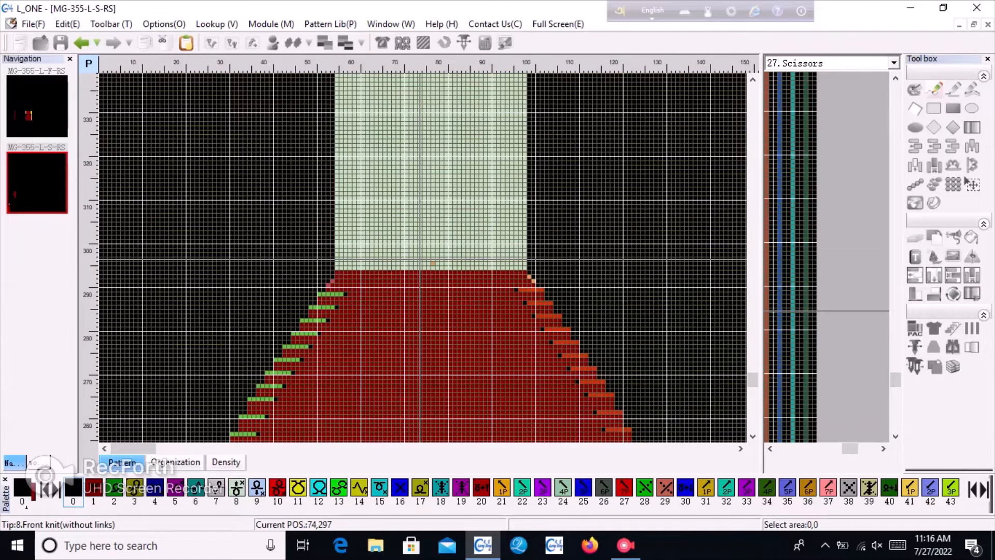
scroll(290, 311, up, 1)
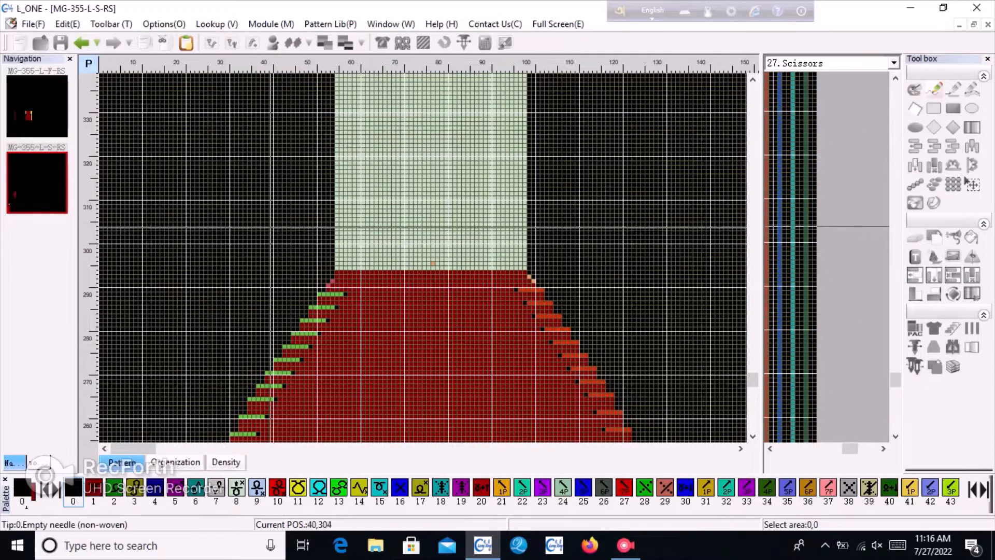
click(37, 106)
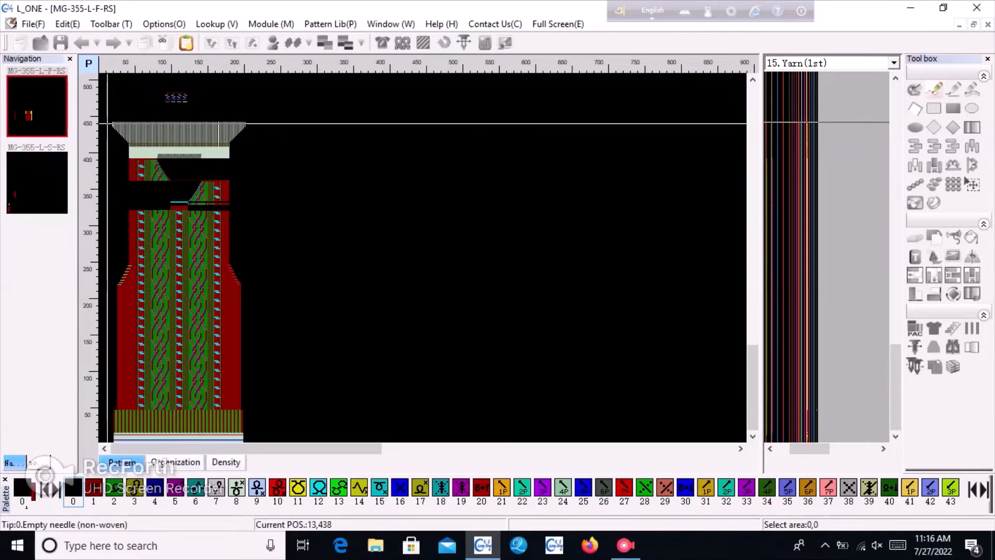
scroll(124, 142, up, 3)
click(36, 181)
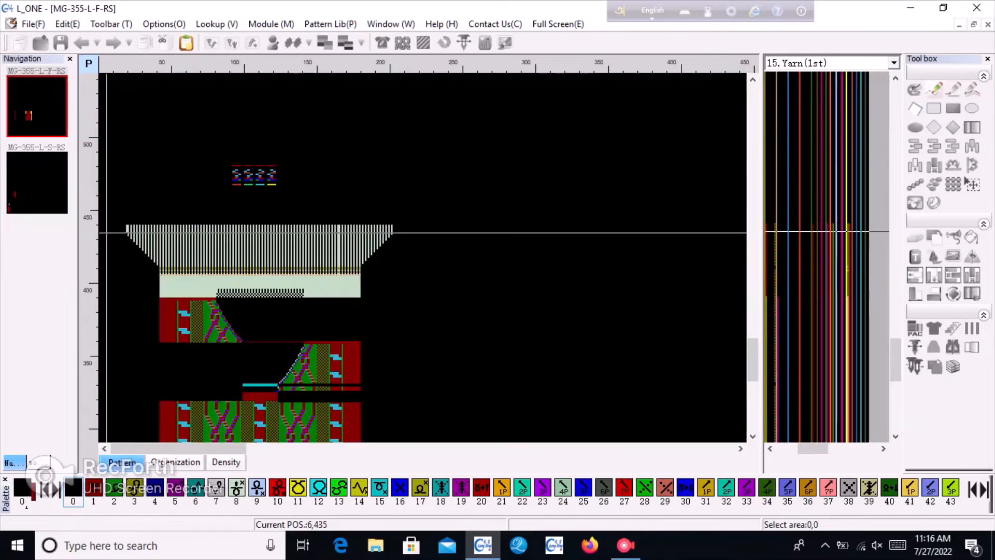
scroll(445, 375, up, 3)
right_click(338, 181)
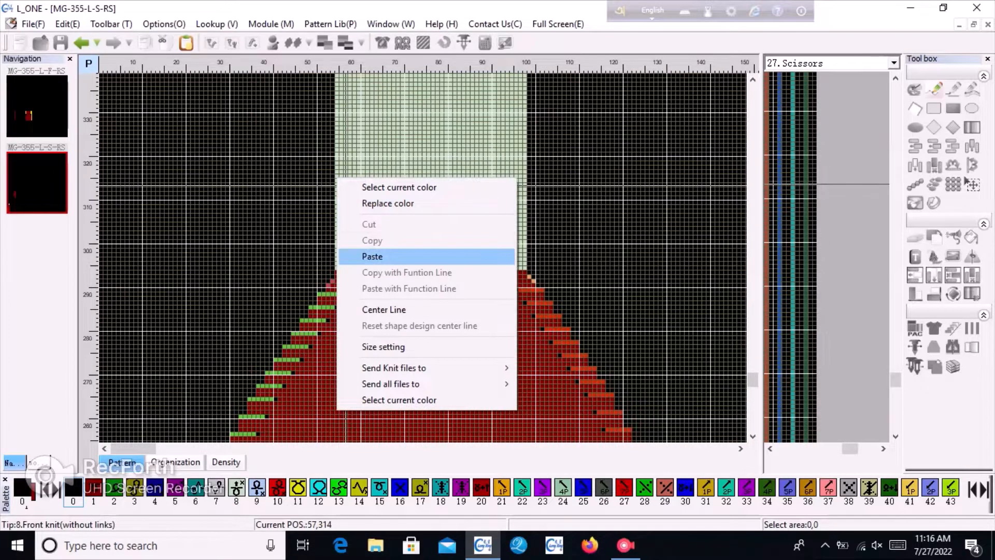
click(372, 256)
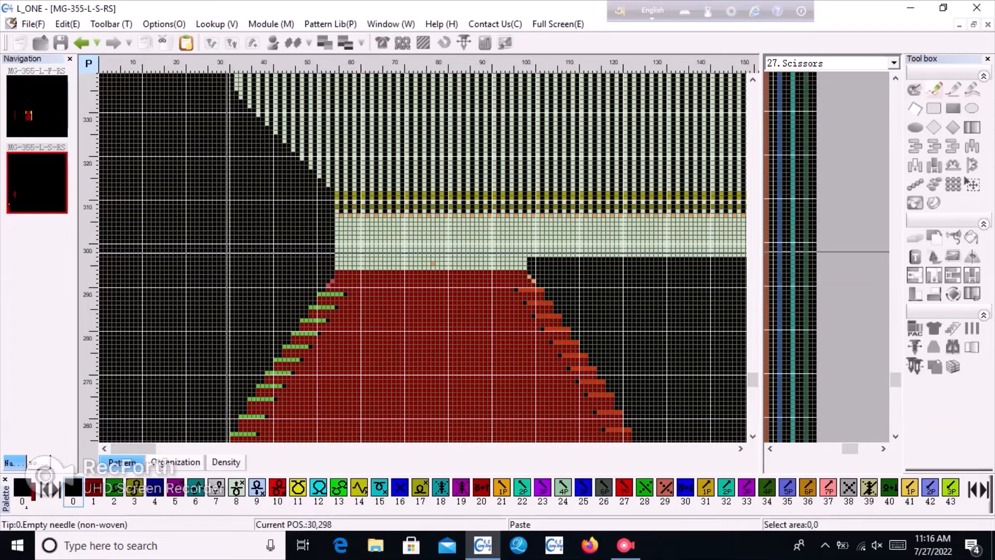
click(228, 253)
Clear the pasted section beyond the sleeve's right edge by flat copying a 173 by 3 empty block over 60 rows
scroll(255, 226, down, 3)
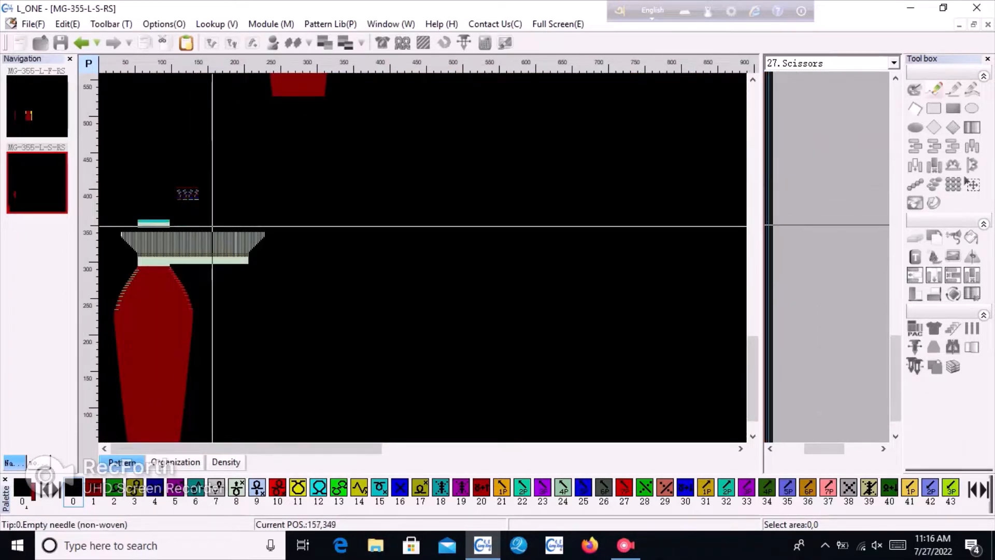
scroll(179, 225, up, 3)
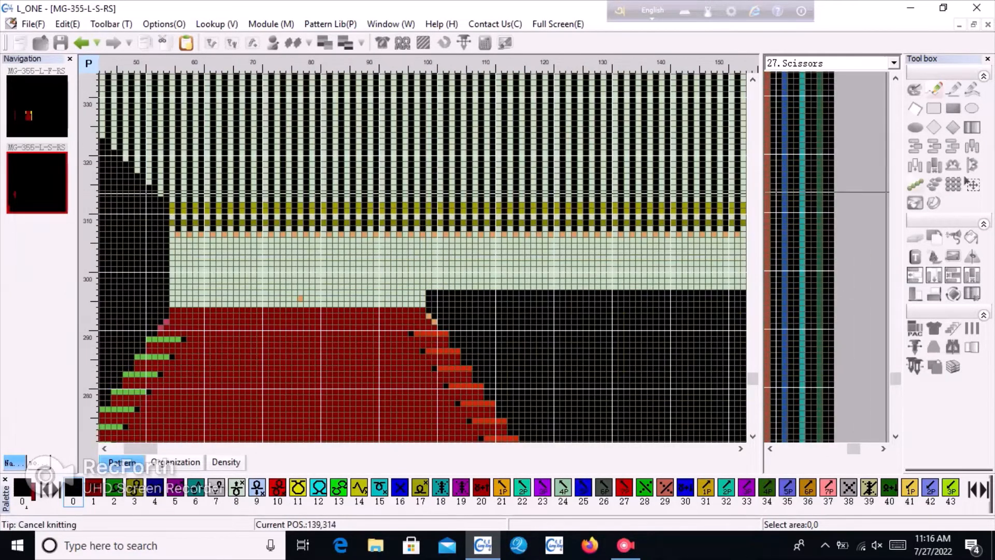
scroll(420, 260, up, 1)
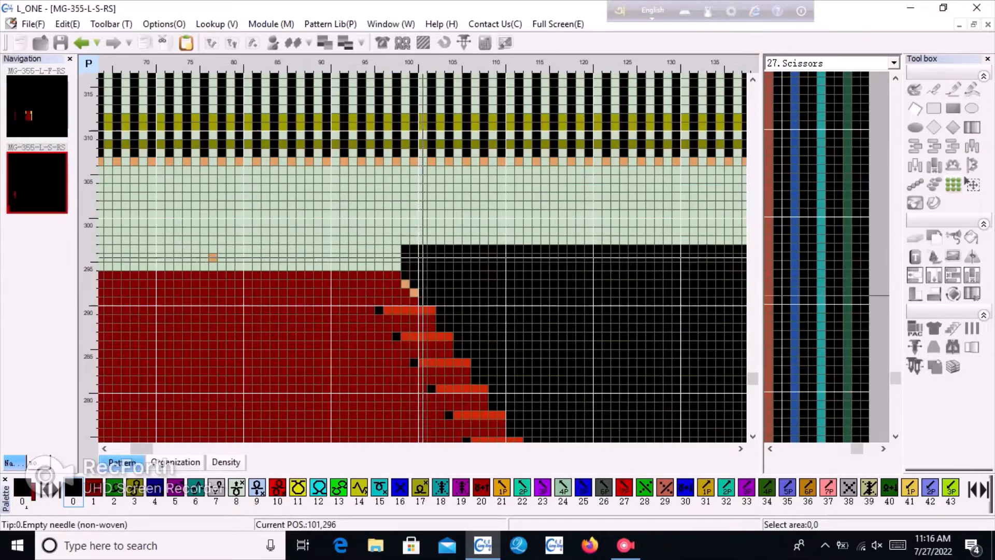
scroll(519, 267, down, 5)
drag(406, 249, 296, 258)
scroll(295, 259, up, 4)
scroll(424, 257, up, 1)
drag(424, 258, 433, 237)
scroll(150, 224, down, 5)
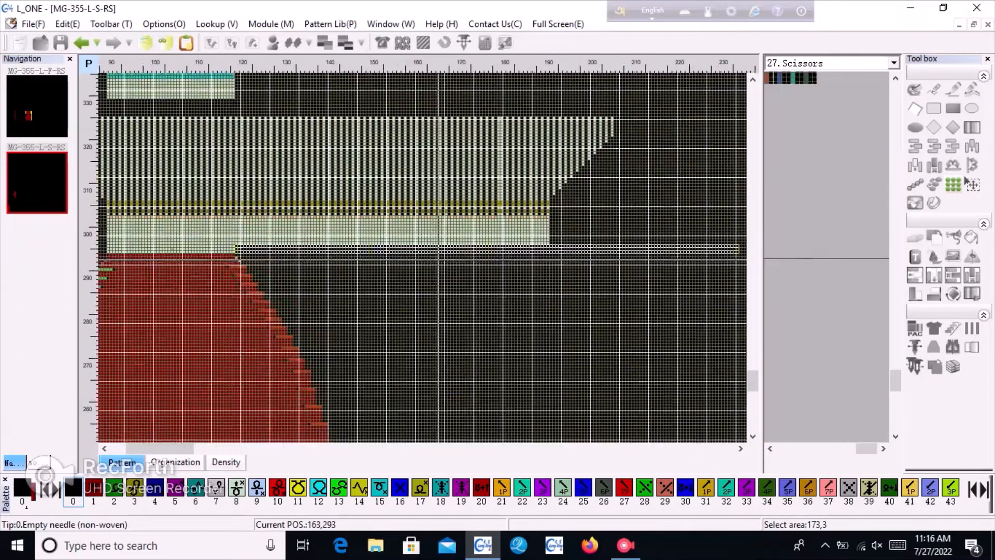
scroll(576, 267, up, 5)
scroll(552, 269, up, 2)
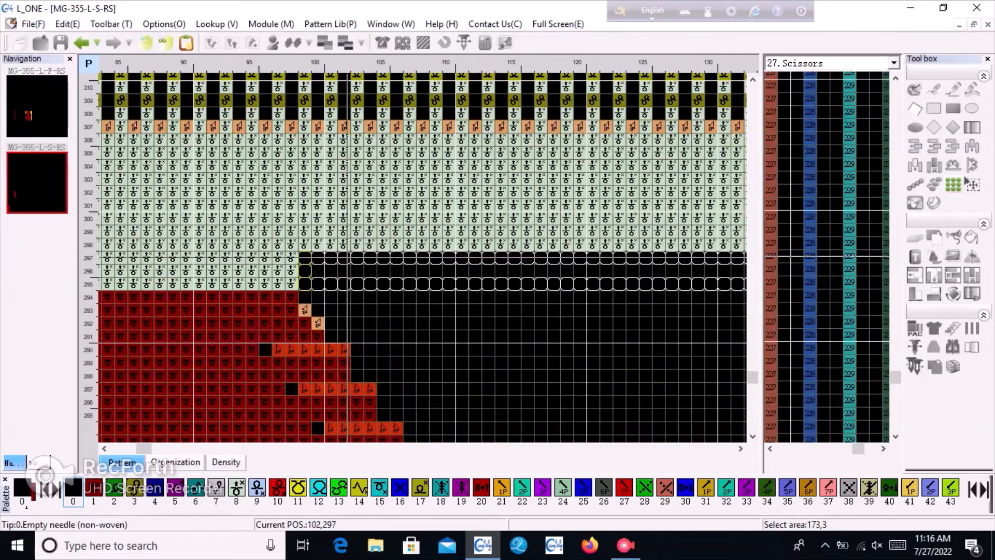
drag(349, 258, 404, 179)
scroll(404, 180, down, 4)
scroll(424, 257, down, 3)
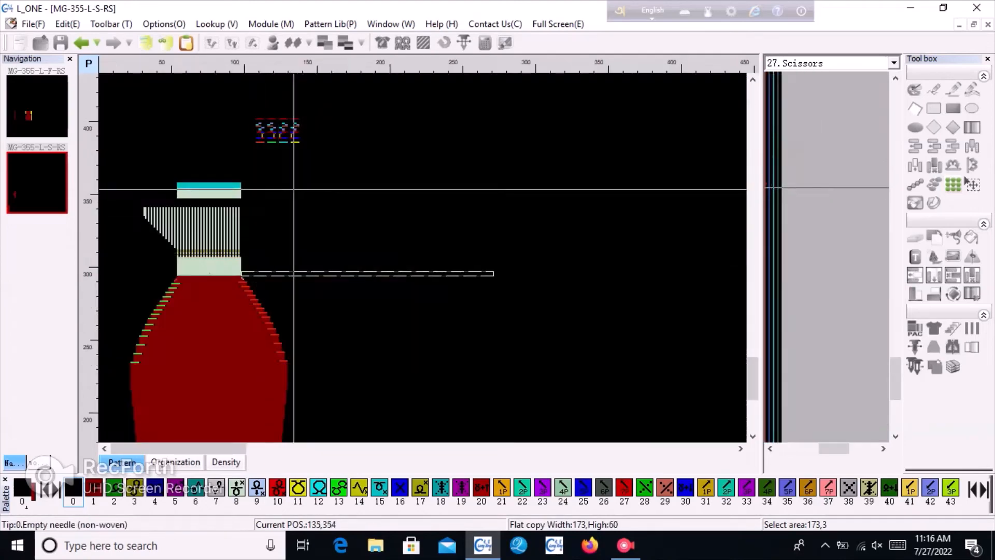
drag(453, 132, 521, 180)
right_click(521, 181)
Mirror the 23 by 28 left flare horizontally and place the copy beside the right edge of the sleeve top
scroll(197, 273, up, 5)
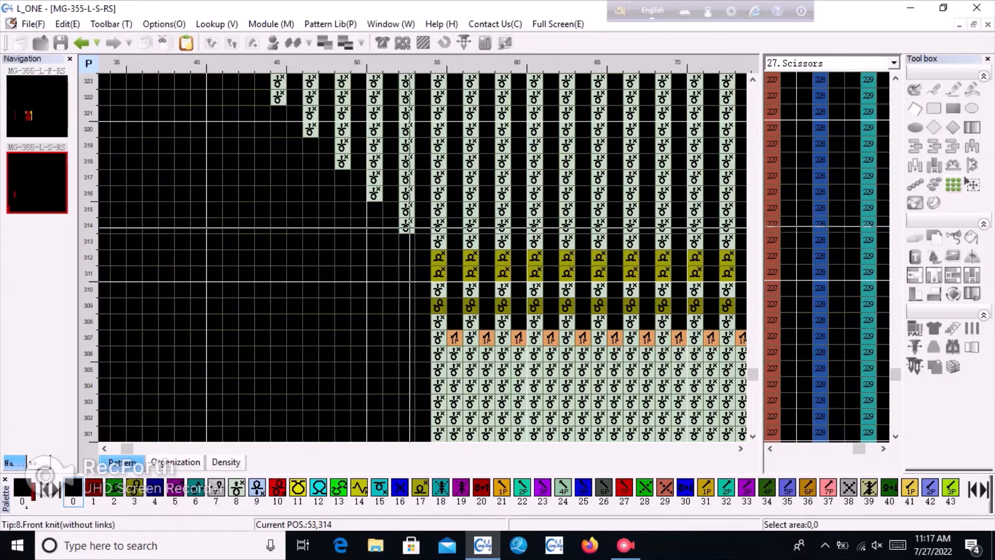
drag(409, 228, 279, 125)
scroll(316, 179, down, 2)
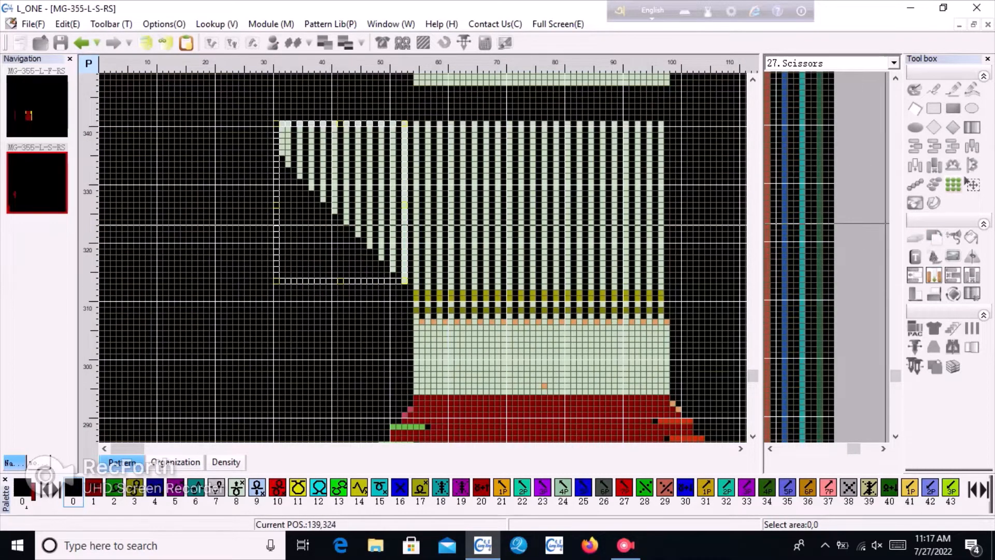
click(915, 294)
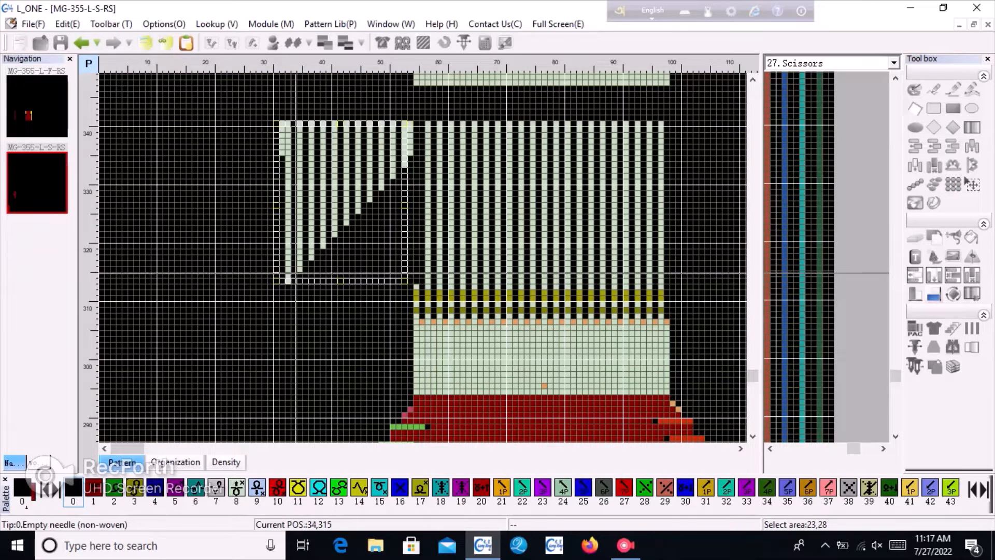
Flat copy a 35-row stitch strip from column 97 over the next two columns, closing the gap to the right flare
scroll(638, 301, up, 2)
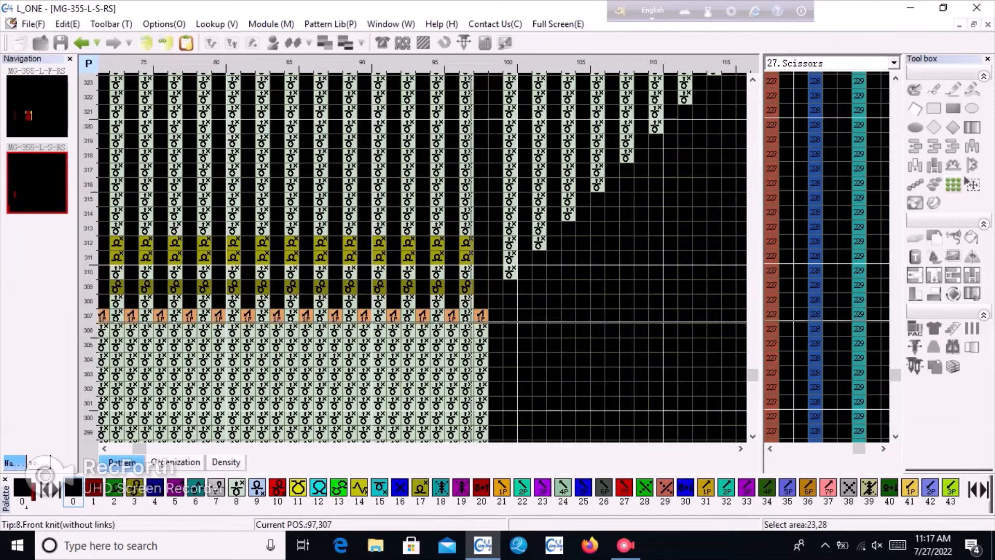
drag(467, 315, 435, 249)
scroll(465, 209, down, 3)
scroll(417, 143, up, 2)
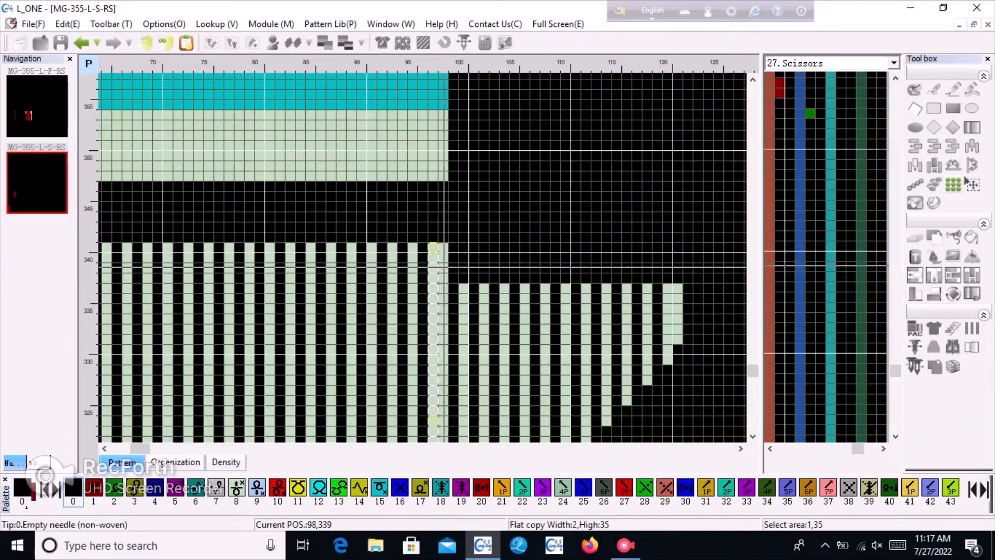
scroll(451, 358, down, 3)
scroll(520, 219, up, 2)
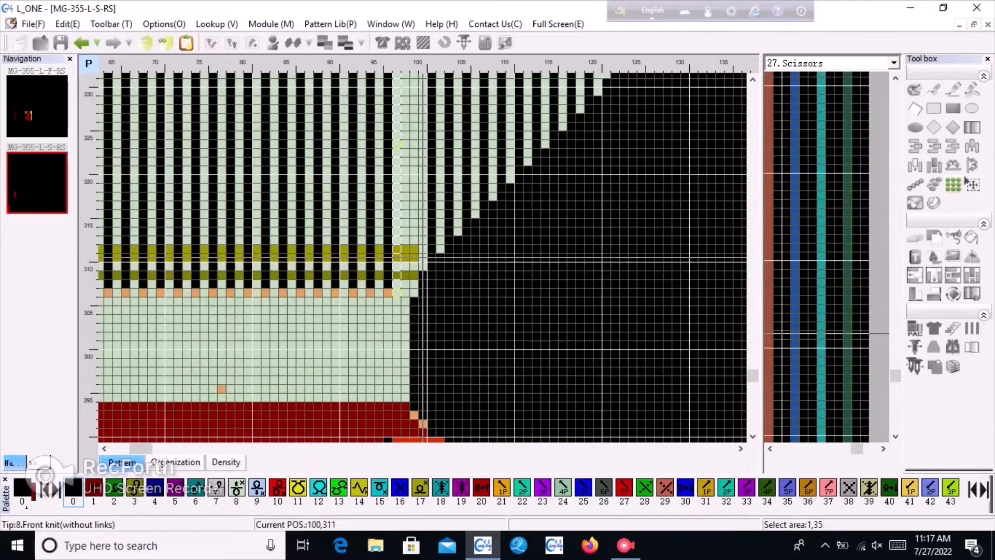
Clear the extra stitches in column 99 on rows 307 to 309 by flat copying a 3 by 2 empty block upward
drag(613, 213, 687, 270)
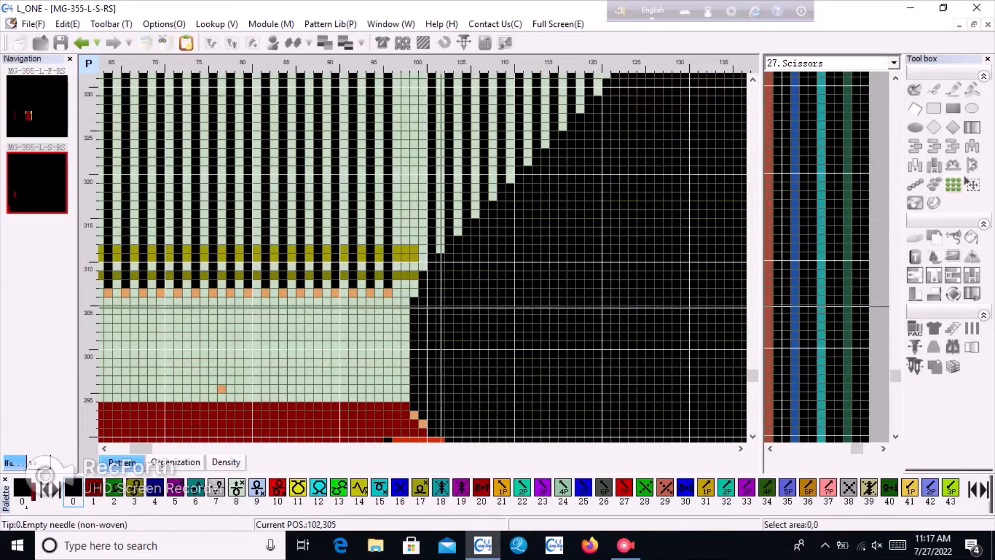
scroll(414, 301, up, 1)
scroll(421, 258, up, 1)
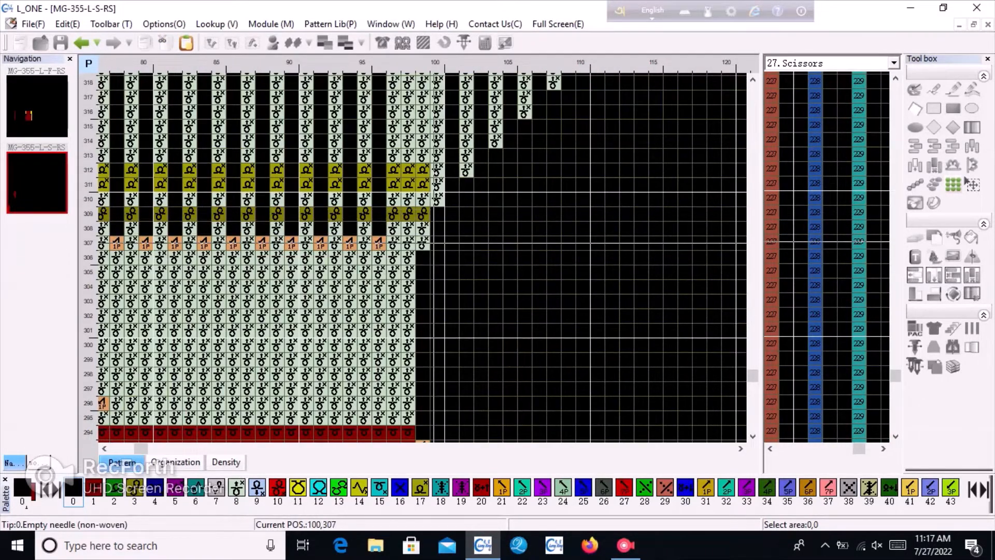
drag(421, 257, 456, 217)
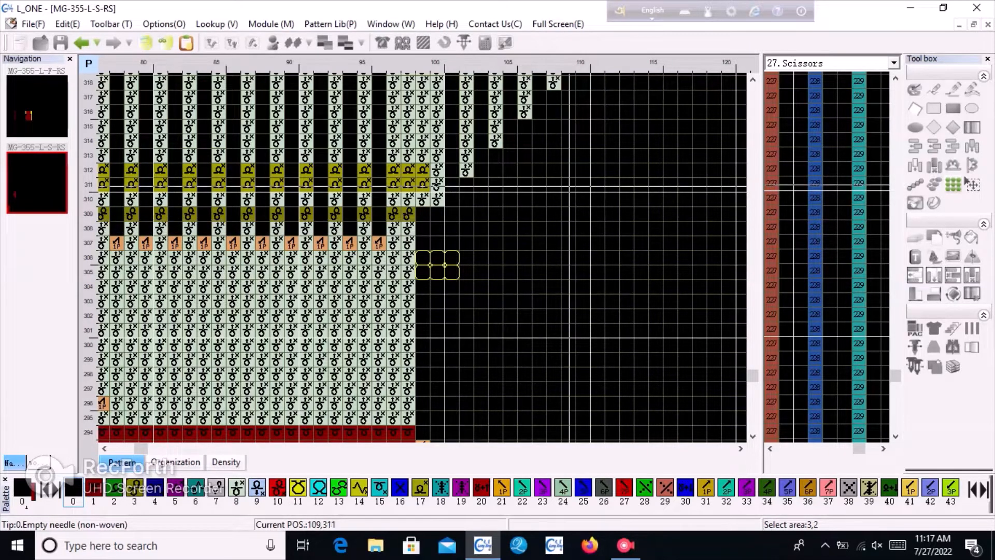
drag(566, 183, 584, 228)
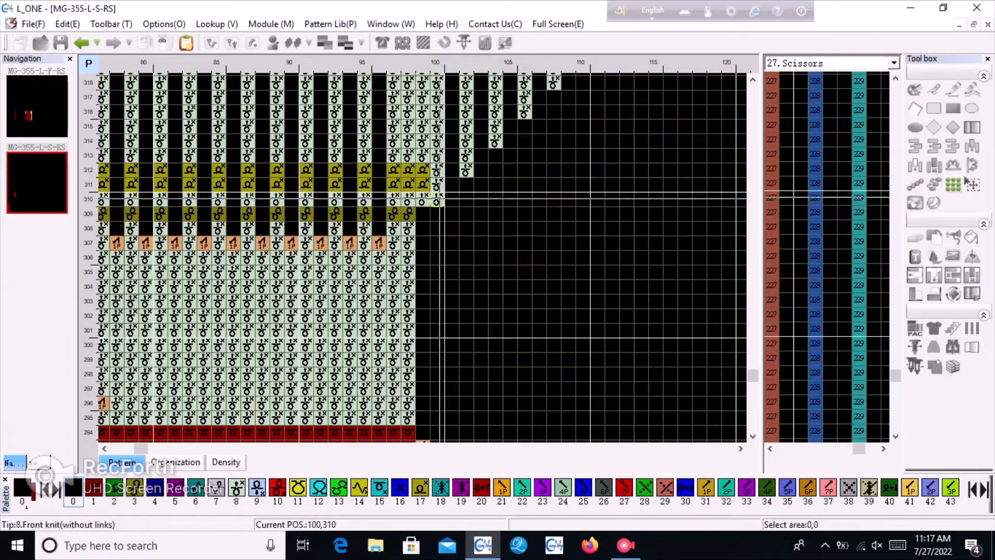
Copy the 27 by 30 right flare two columns inward so it joins the sleeve's ribbed top
drag(439, 200, 512, 139)
scroll(529, 172, down, 3)
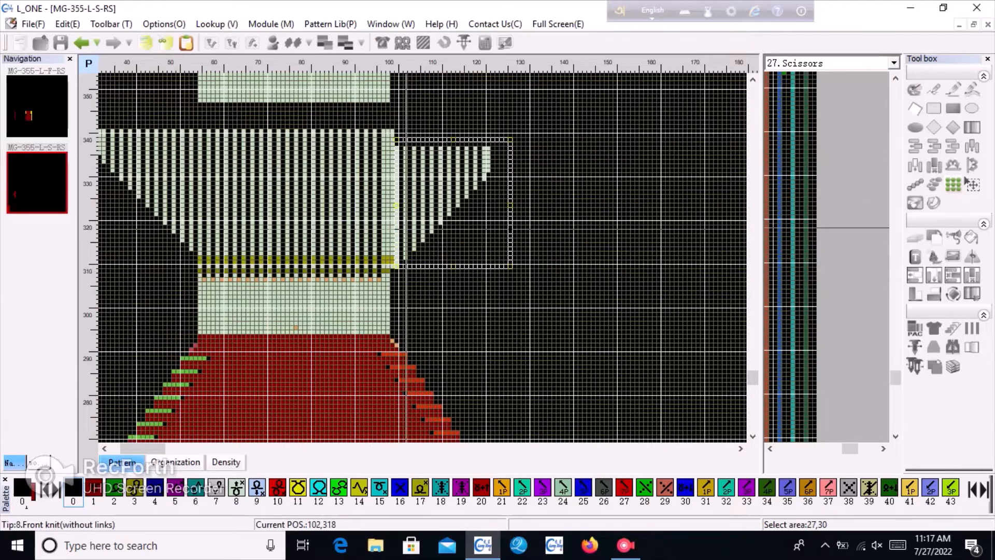
scroll(401, 236, up, 3)
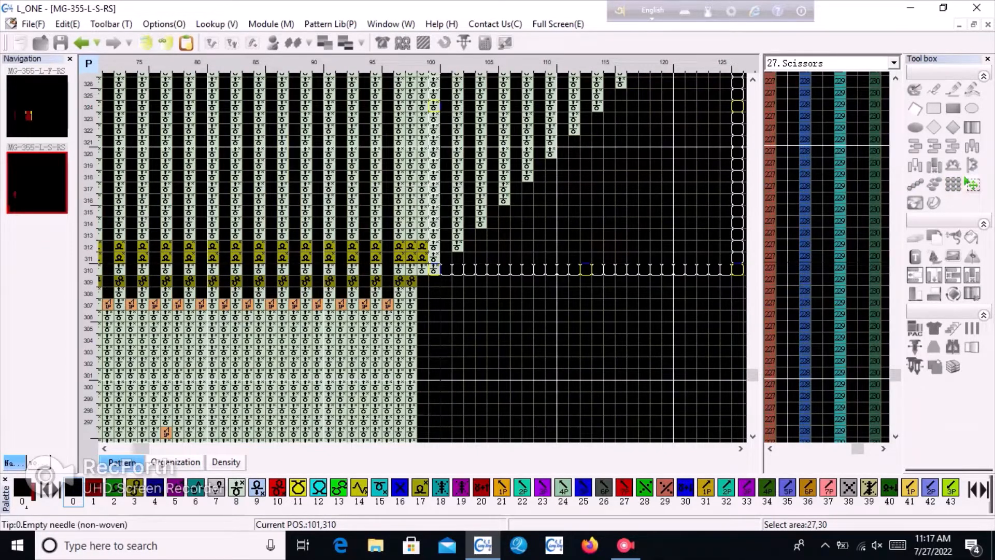
drag(442, 270, 423, 269)
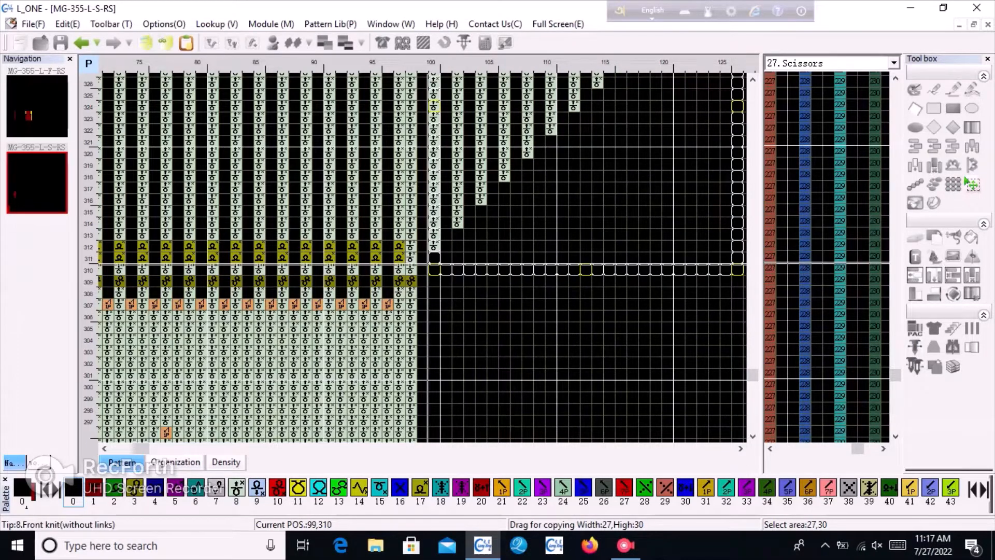
click(447, 316)
scroll(372, 264, down, 3)
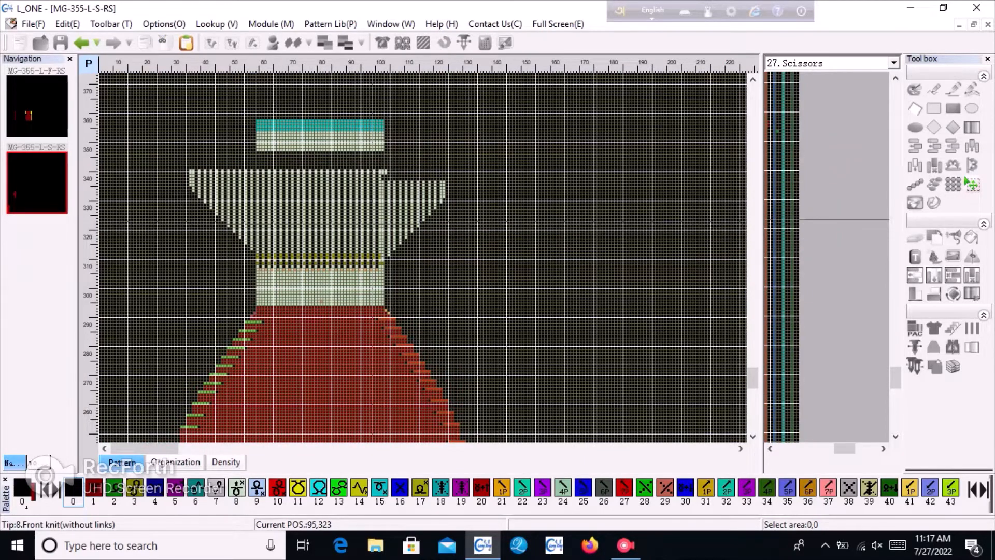
Extend the right flare up to row 341 by copying a 38 by 4 stitch block over its upper rows
scroll(240, 254, down, 2)
scroll(240, 240, up, 3)
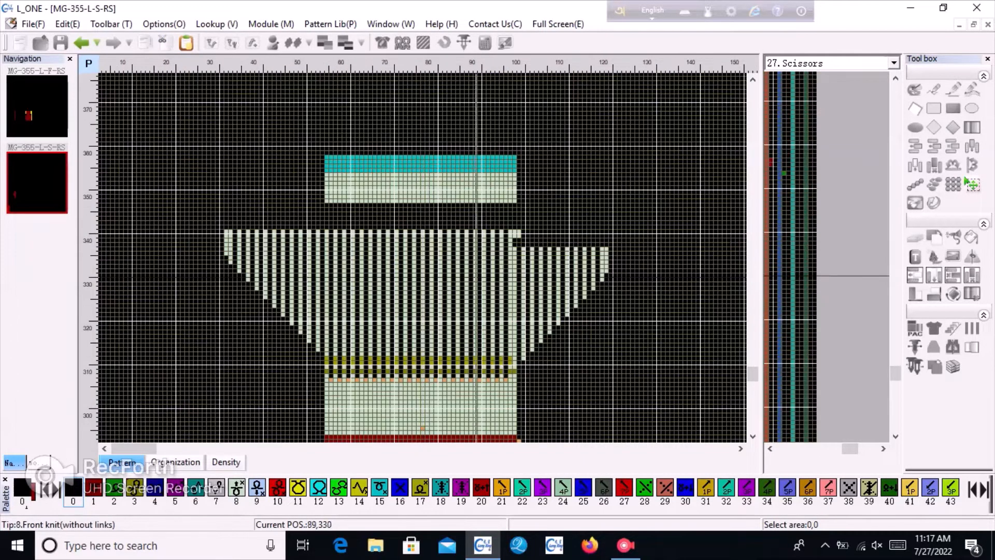
scroll(476, 280, up, 2)
mouse_move(382, 247)
mouse_down()
mouse_move(677, 248)
mouse_move(687, 257)
mouse_move(717, 230)
mouse_move(741, 231)
mouse_move(680, 235)
mouse_move(698, 231)
mouse_move(588, 158)
mouse_up()
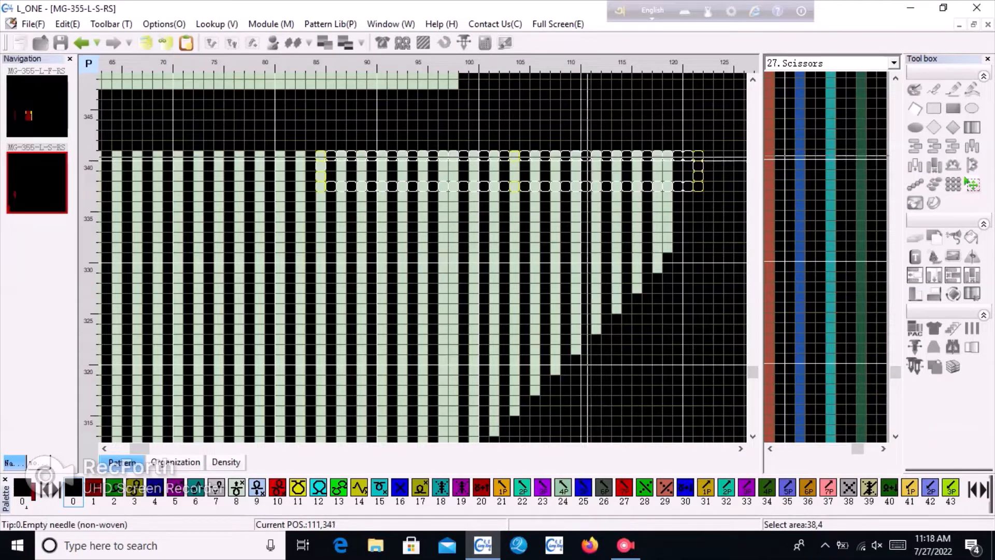
drag(576, 115, 640, 138)
right_click(639, 138)
Delete the rows above row 341, two at a time, removing the old detached top block
scroll(220, 167, up, 2)
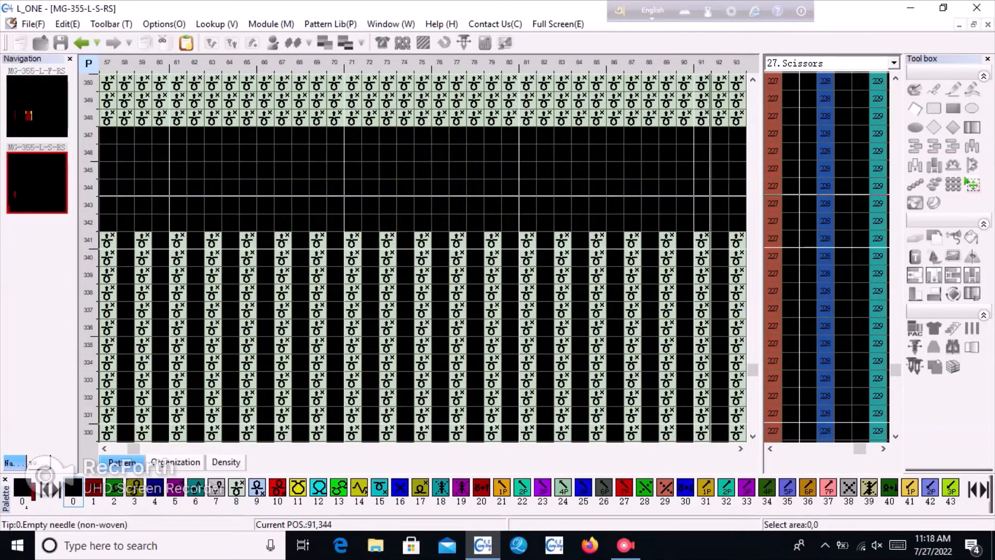
click(934, 166)
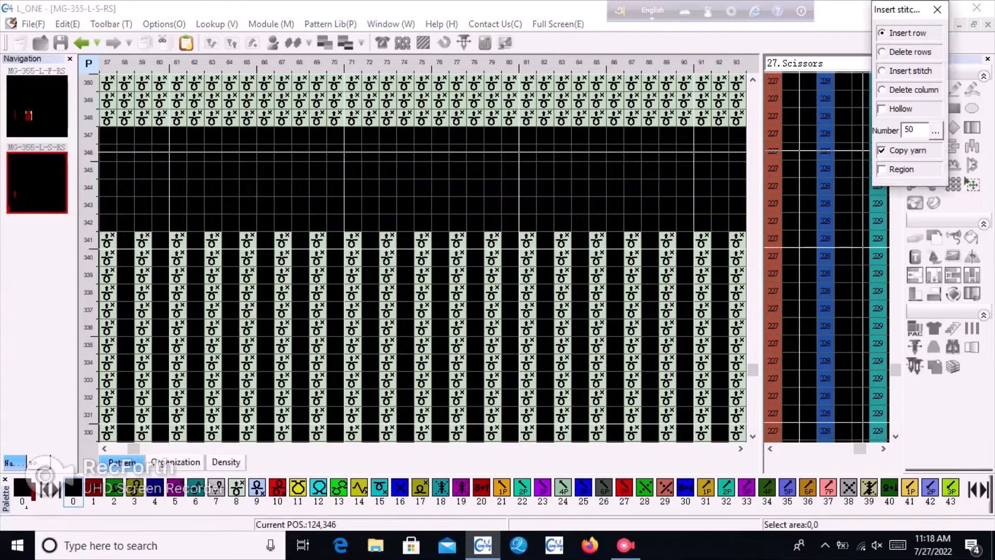
click(703, 224)
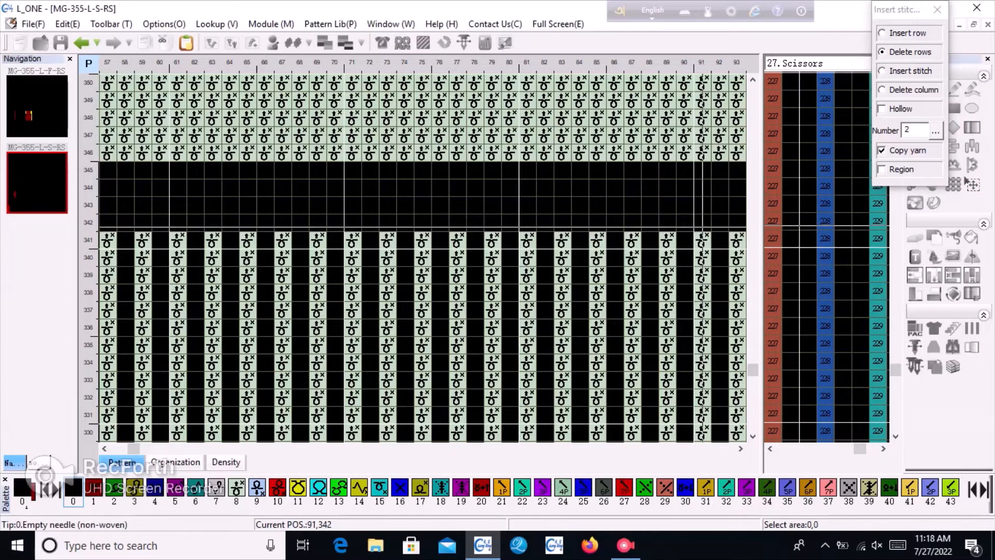
click(703, 227)
click(702, 227)
click(702, 227)
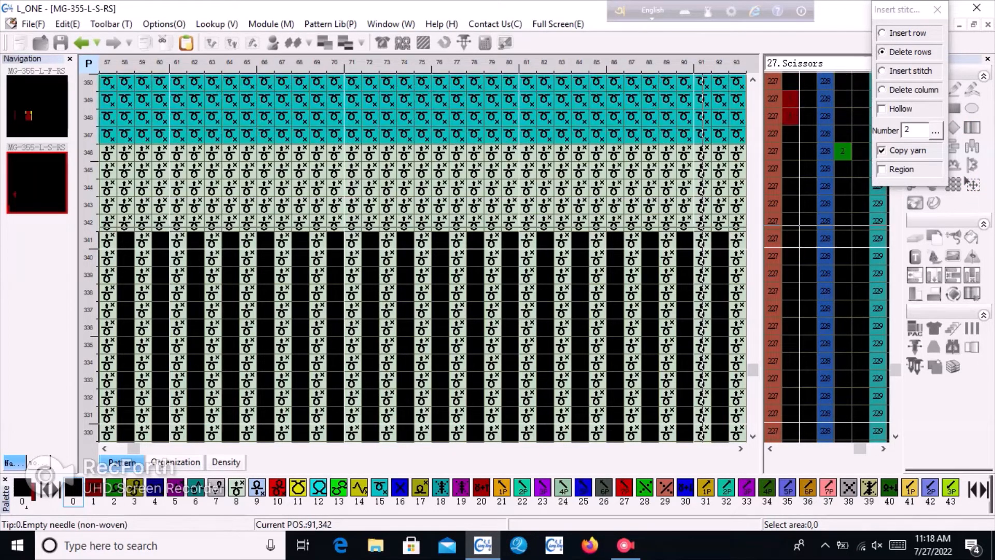
click(702, 224)
click(703, 224)
click(703, 224)
click(703, 224)
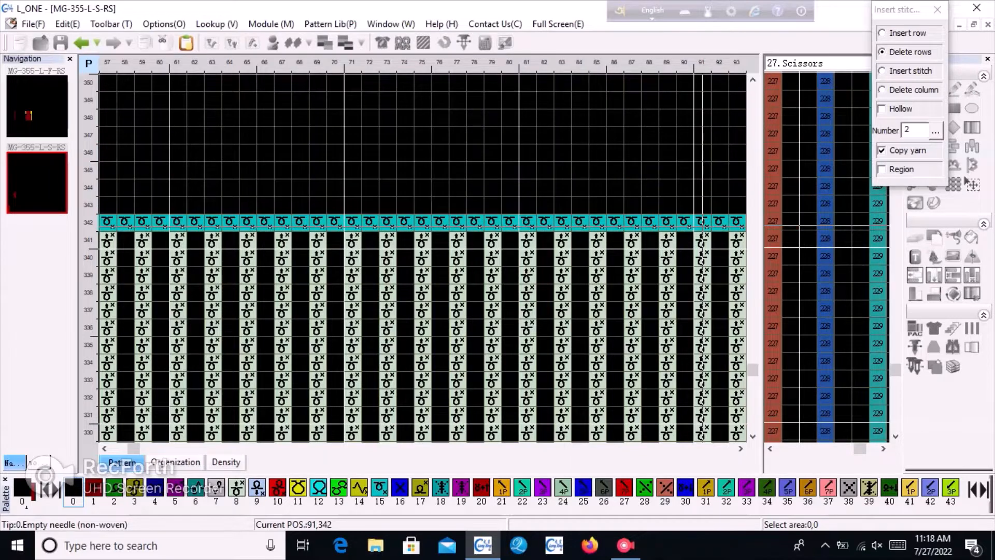
click(703, 224)
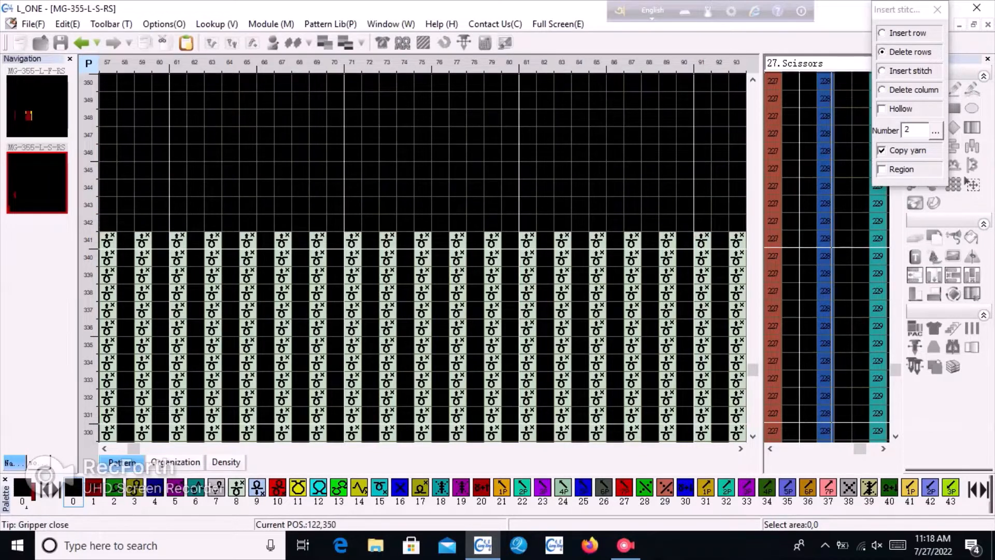
click(832, 64)
click(937, 9)
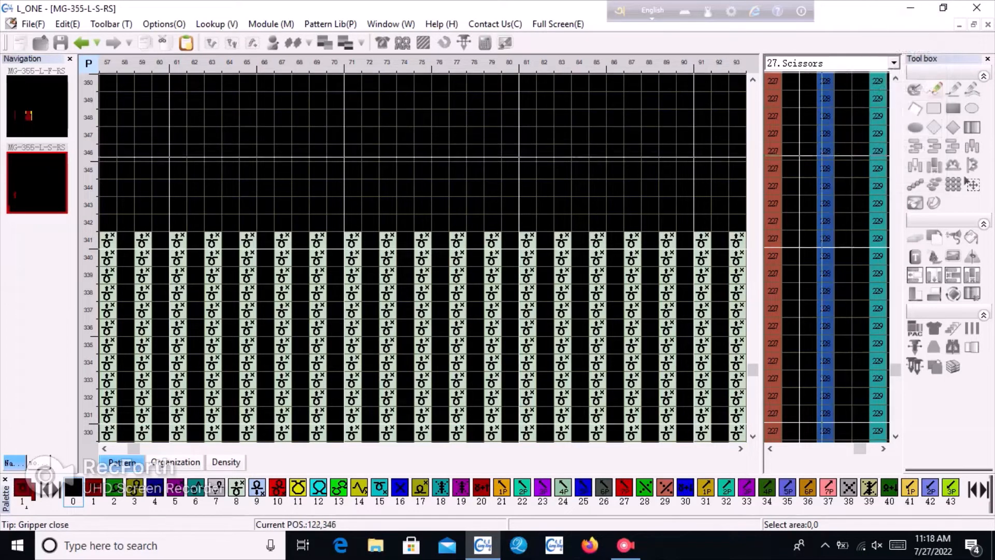
Place the end mark on row 341 and compile the pattern
click(832, 63)
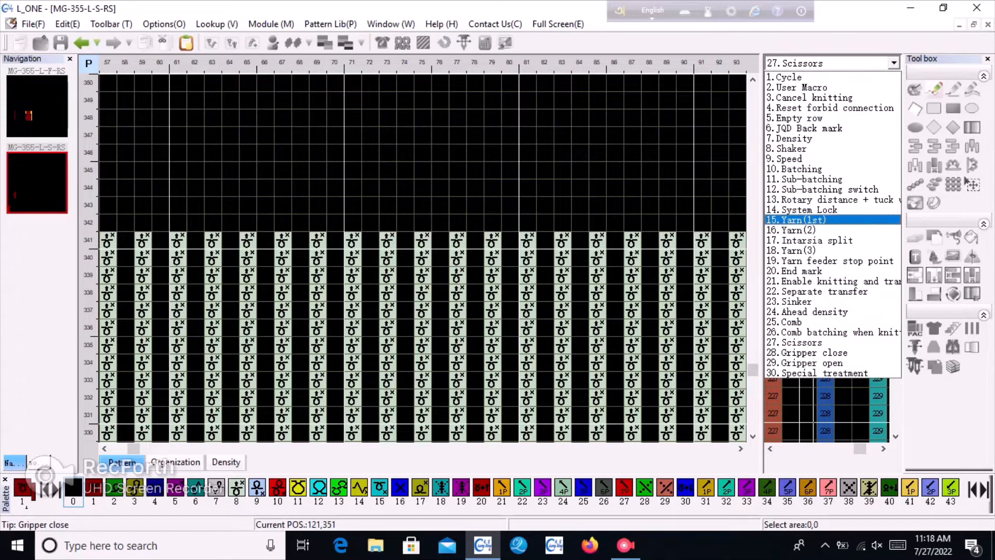
click(831, 271)
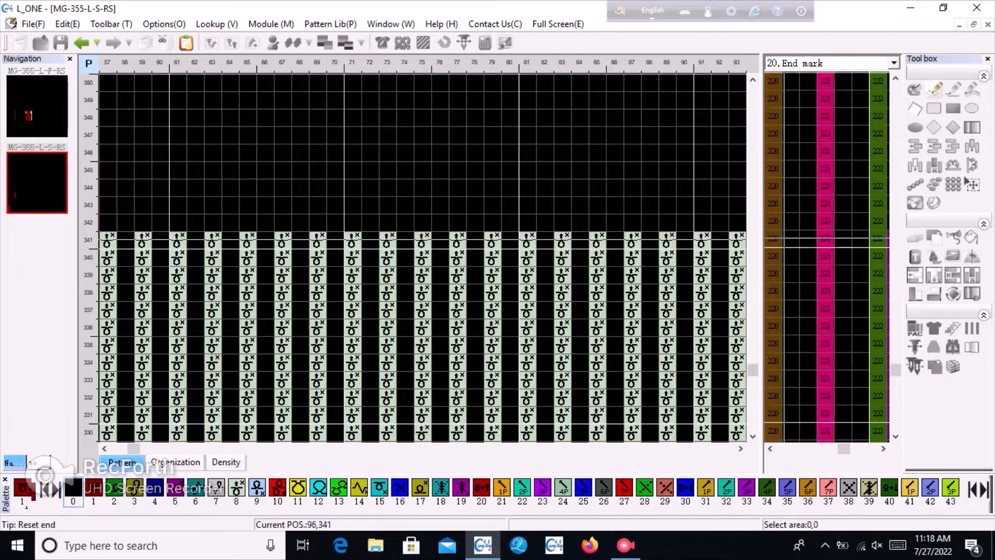
click(790, 239)
key(F9)
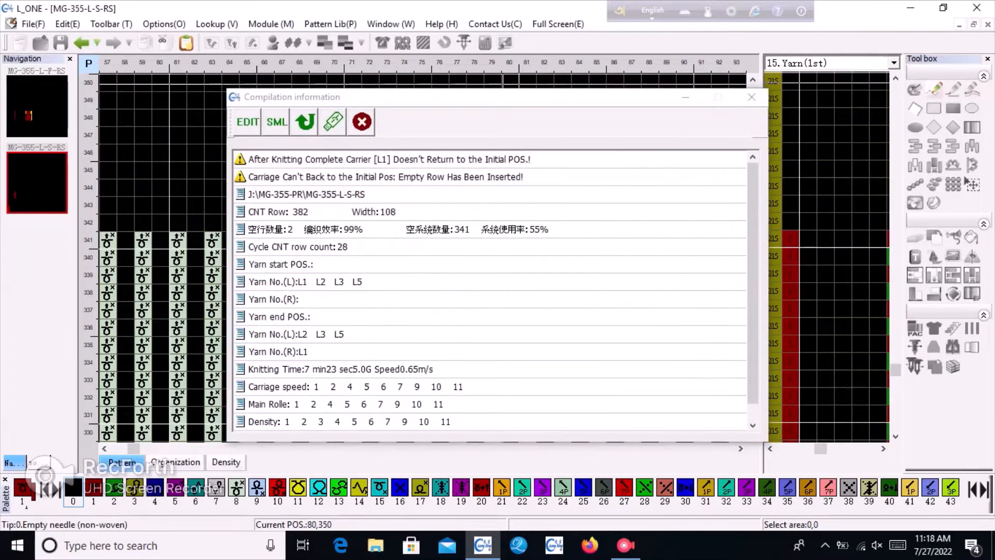
key(Escape)
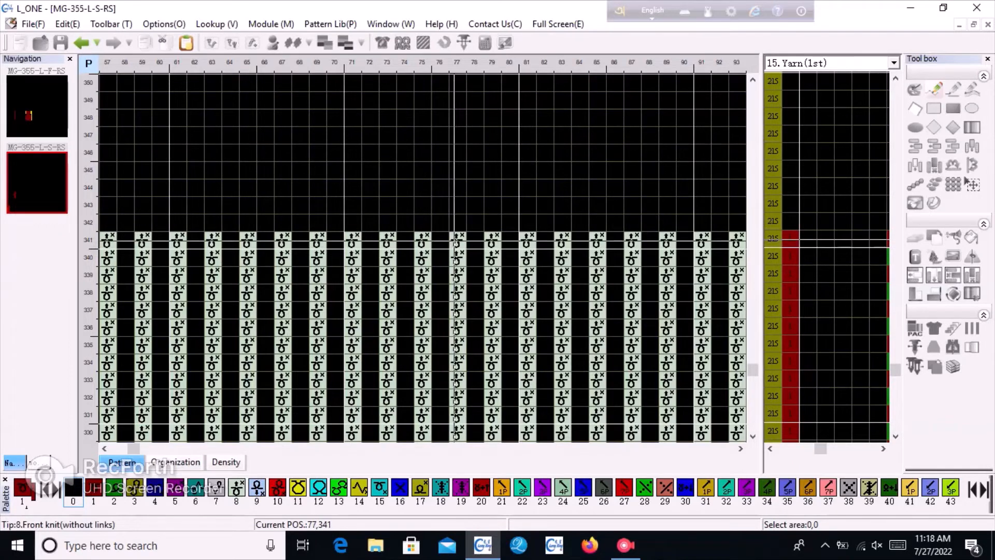
Insert 1 row with copied yarn near the top of the flared section and recompile the pattern
click(966, 179)
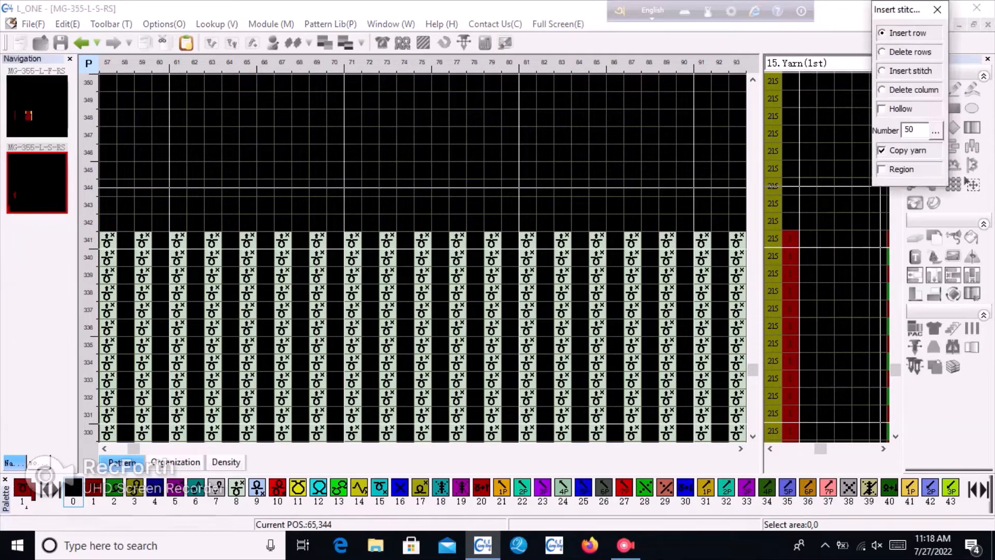
click(935, 131)
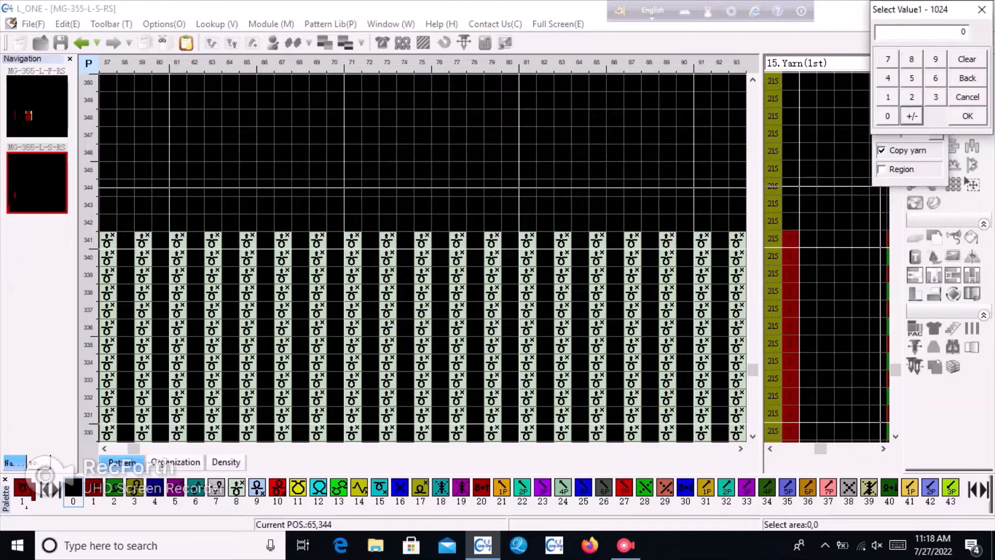
click(968, 116)
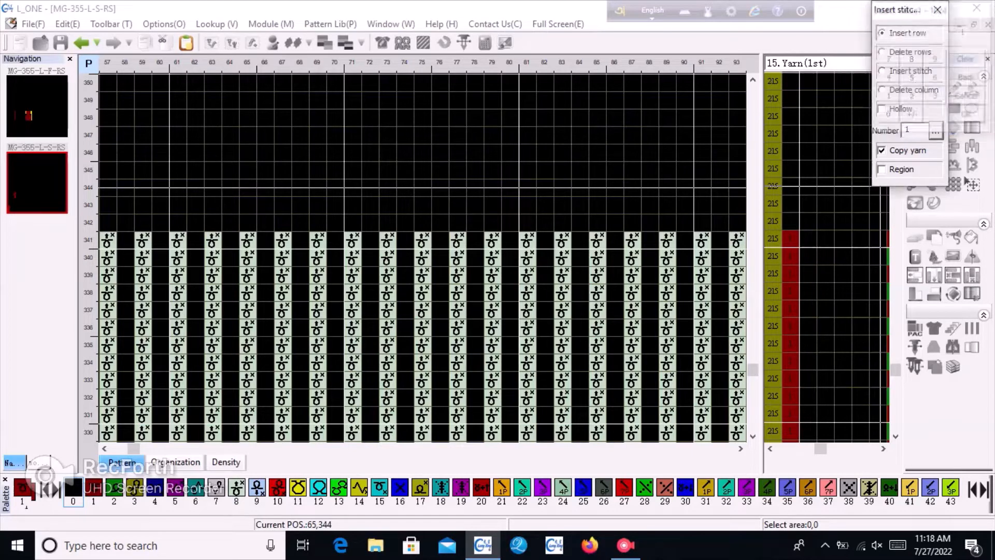
click(527, 250)
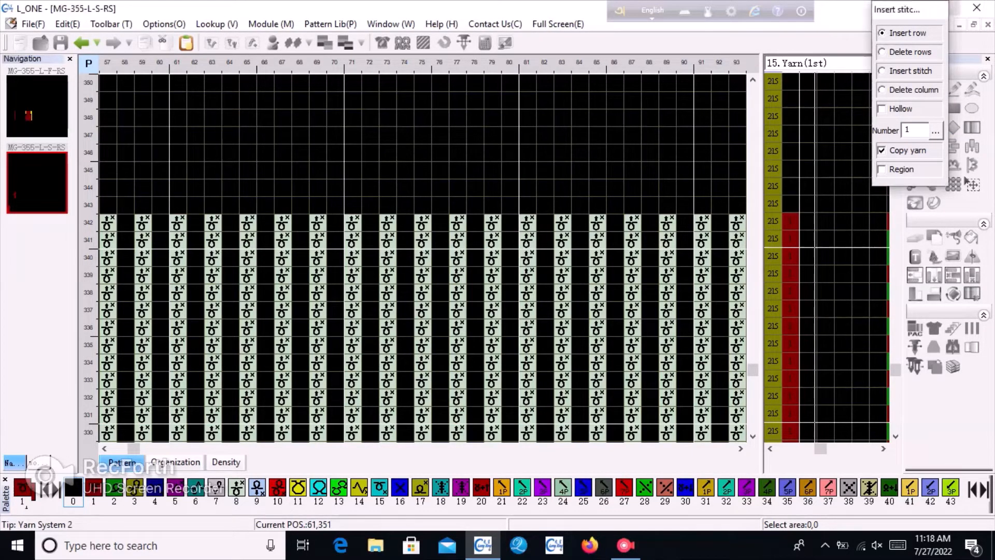
right_click(525, 115)
key(F5)
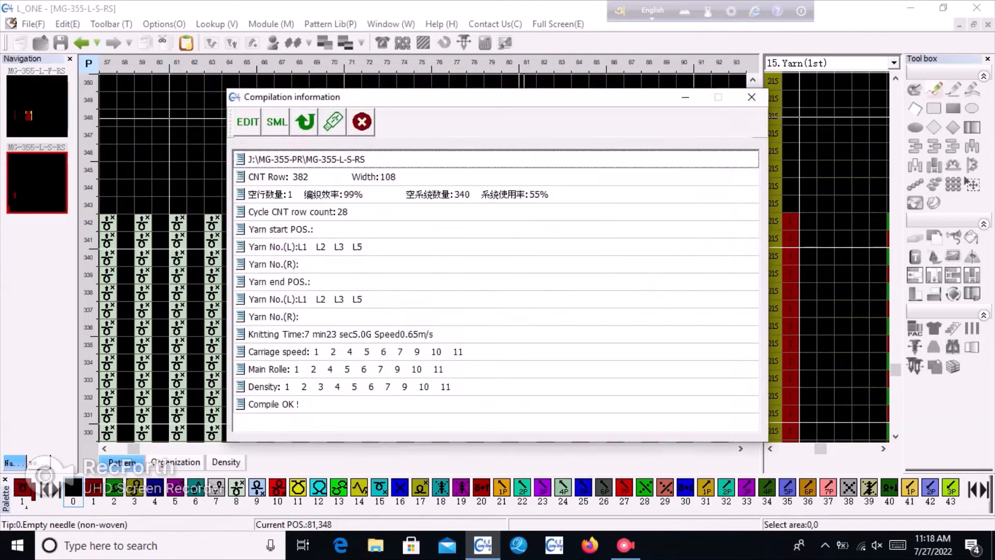
click(362, 122)
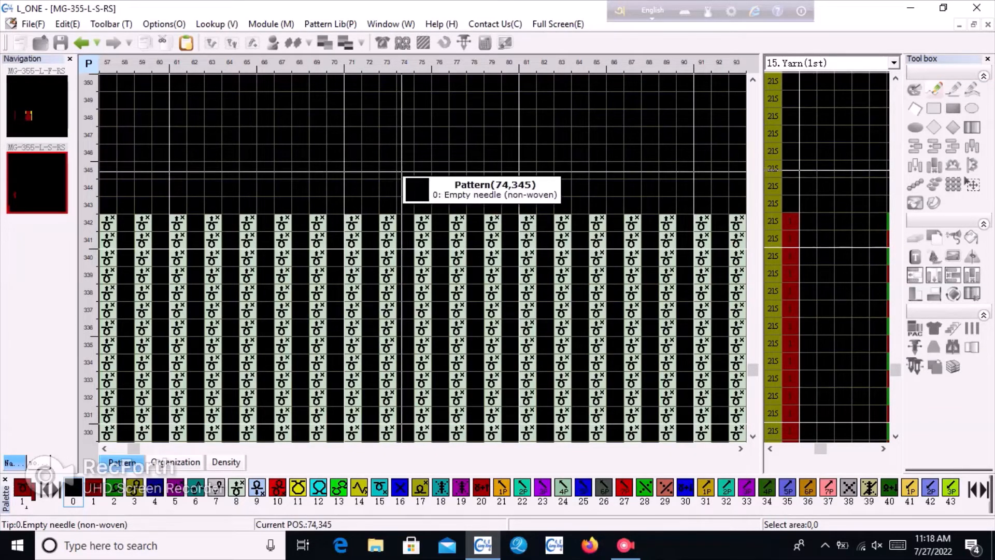
Mark the bottom rib's width with a 78-stitch-wide selection reaching from the rib up past the top of the flared section
scroll(401, 171, down, 1)
scroll(306, 344, down, 1)
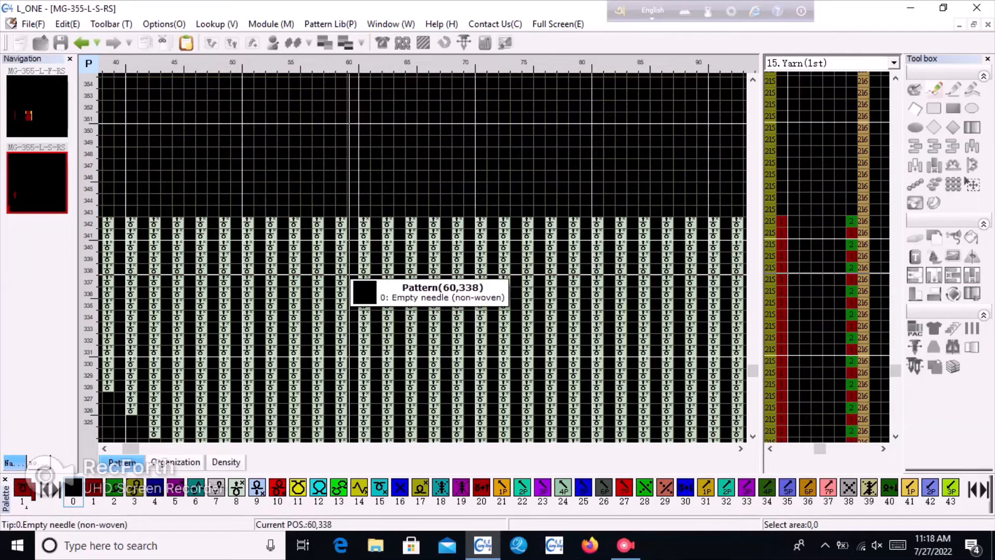
scroll(350, 275, down, 1)
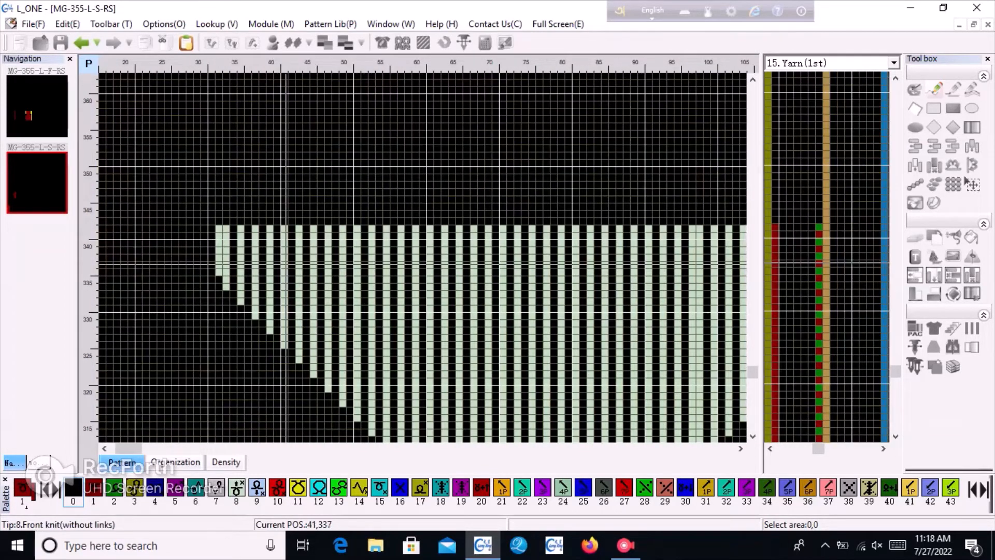
scroll(285, 265, up, 1)
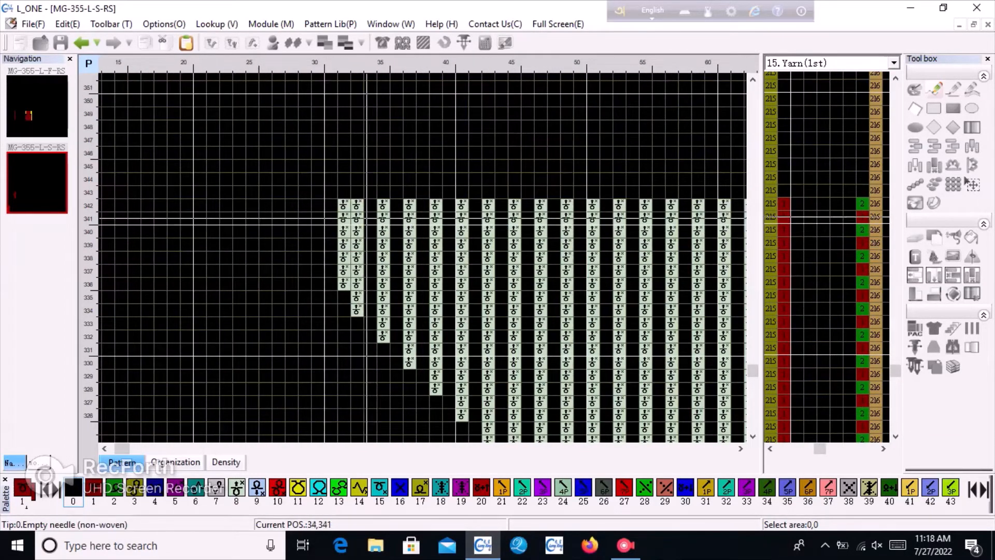
scroll(367, 220, up, 1)
scroll(401, 231, down, 4)
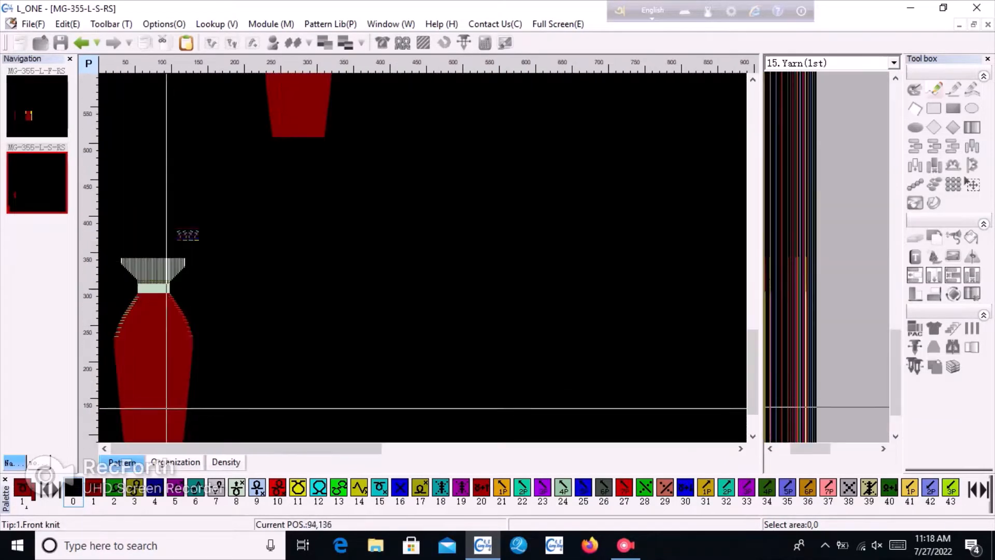
scroll(133, 410, up, 3)
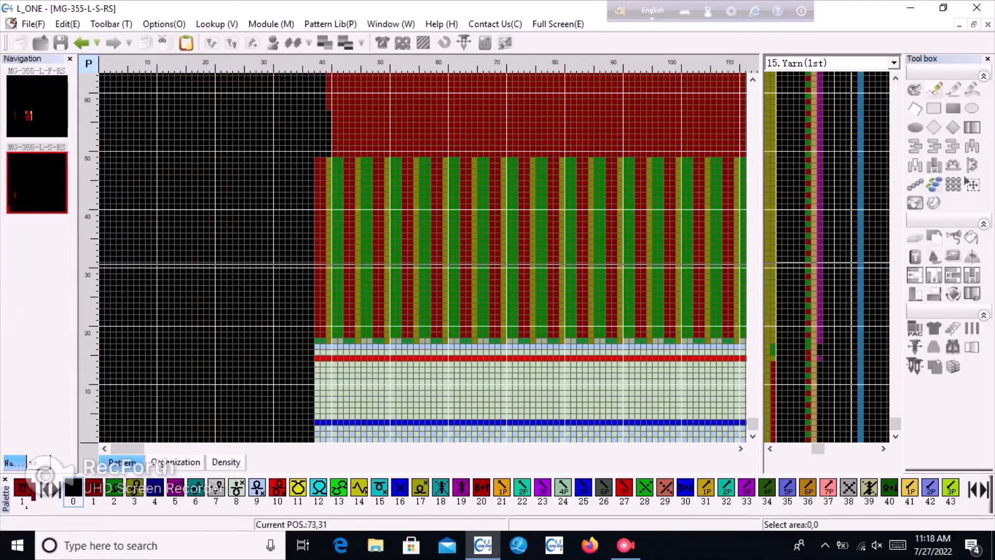
drag(317, 177, 354, 169)
scroll(505, 171, down, 3)
scroll(204, 414, up, 3)
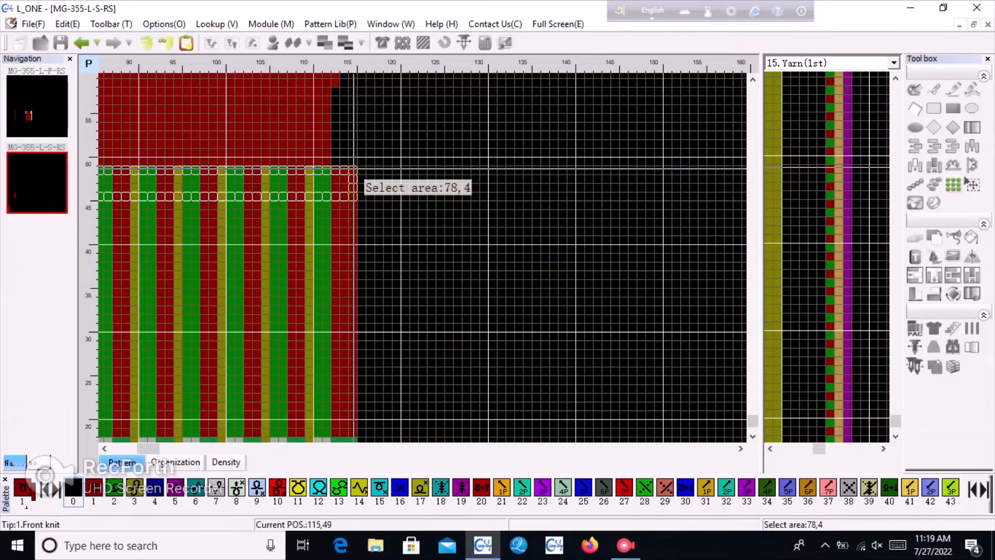
scroll(354, 169, down, 5)
drag(355, 169, 429, 239)
scroll(181, 195, up, 5)
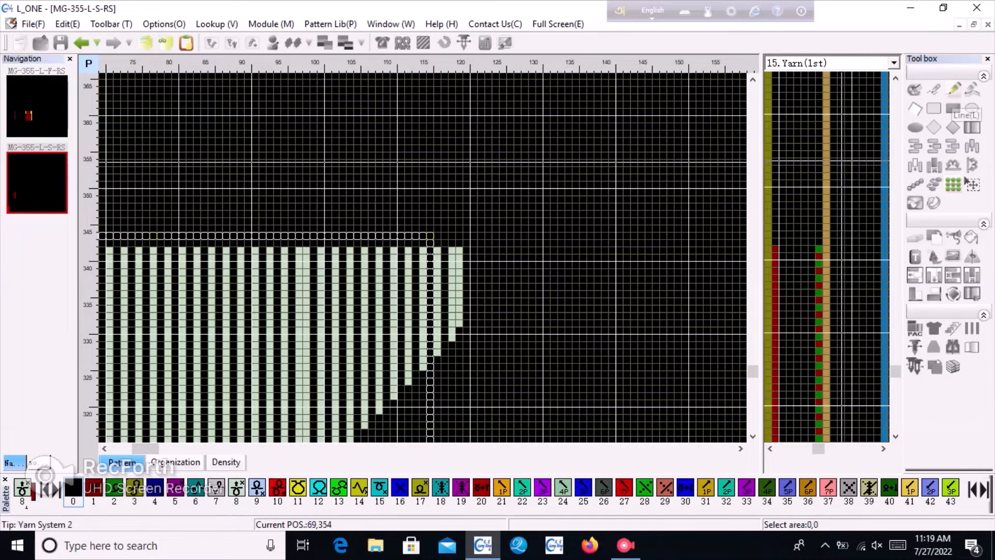
Fill column 115 of the right flare with stitch 8 from row 328 to 342 and erase the stitches outside the rib width
scroll(430, 345, up, 3)
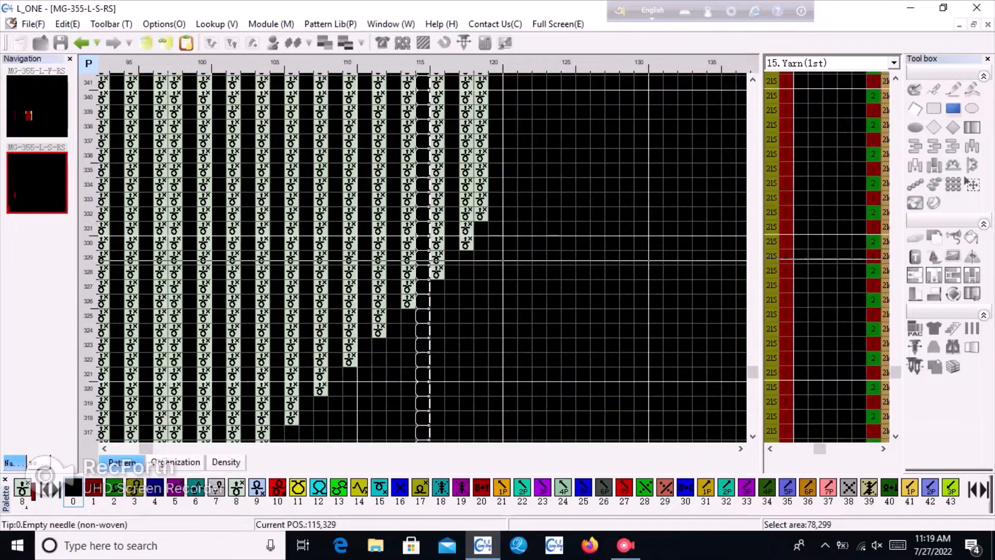
drag(423, 273, 422, 182)
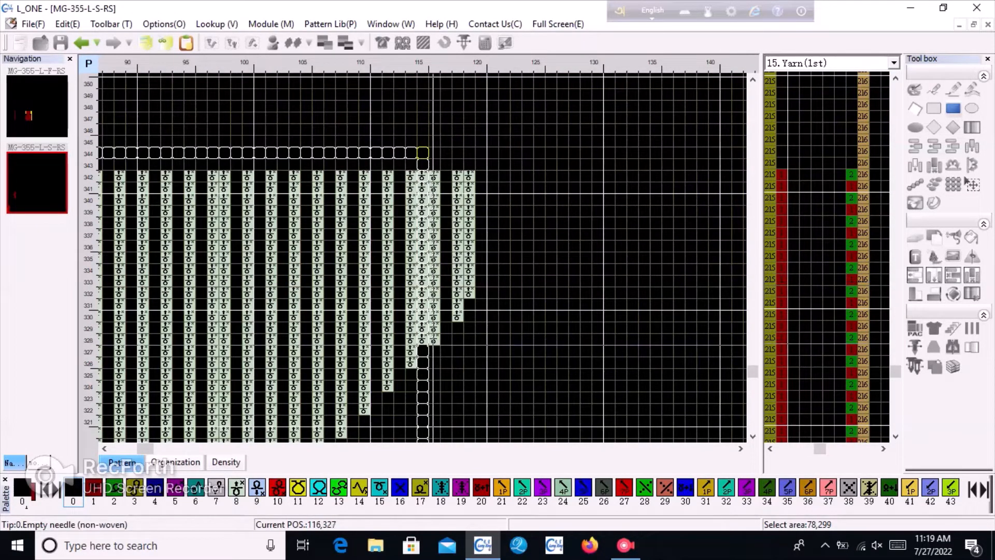
mouse_move(436, 345)
mouse_down()
mouse_move(526, 194)
mouse_move(600, 164)
mouse_up()
scroll(253, 258, down, 3)
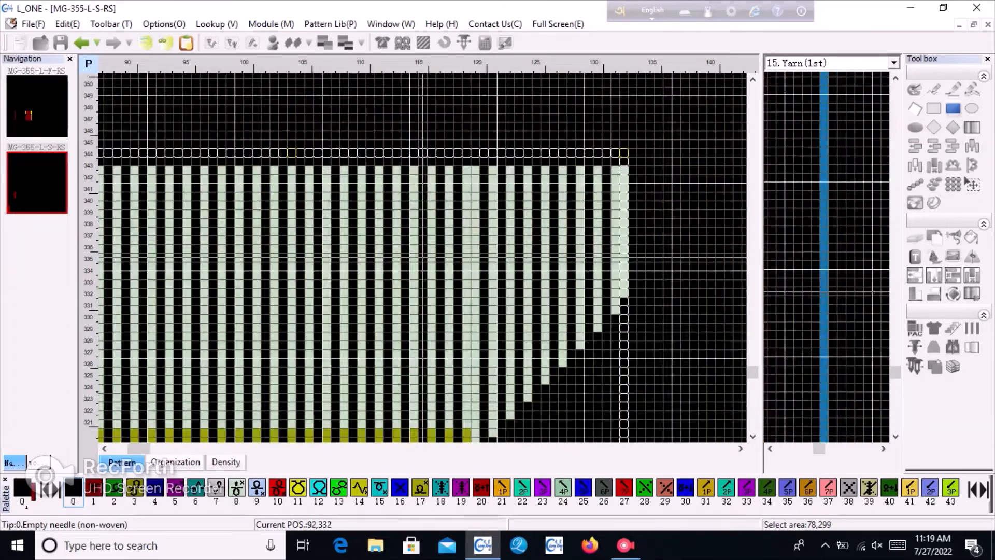
Fill column 38 of the left flare with stitch 8 from row 330 to 342, along the edge of the rib-width selection
scroll(244, 258, up, 3)
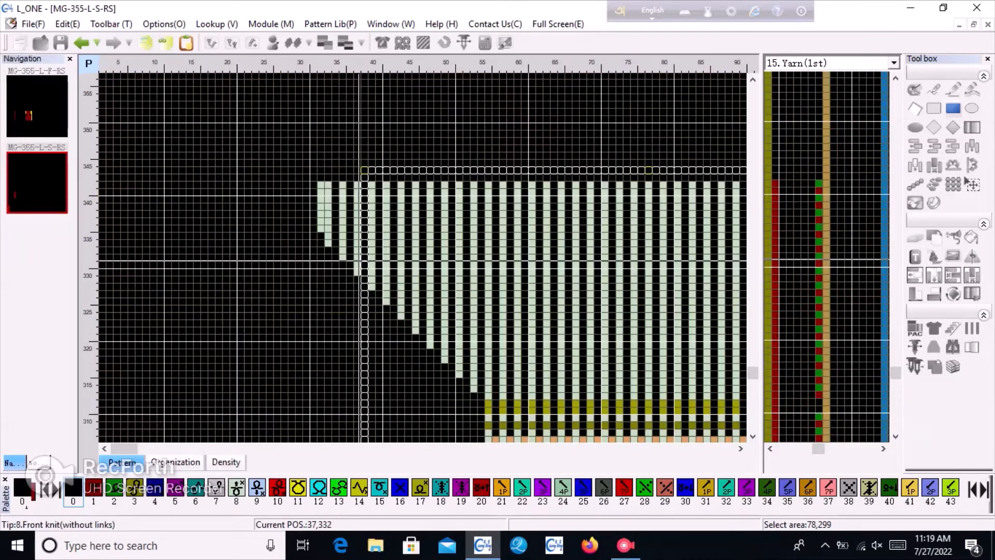
right_click(359, 262)
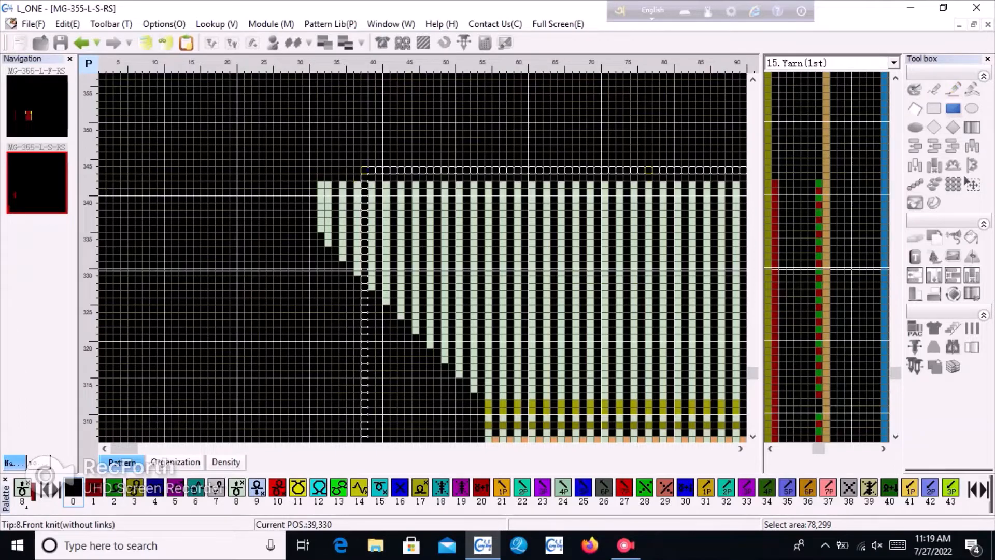
scroll(364, 269, up, 2)
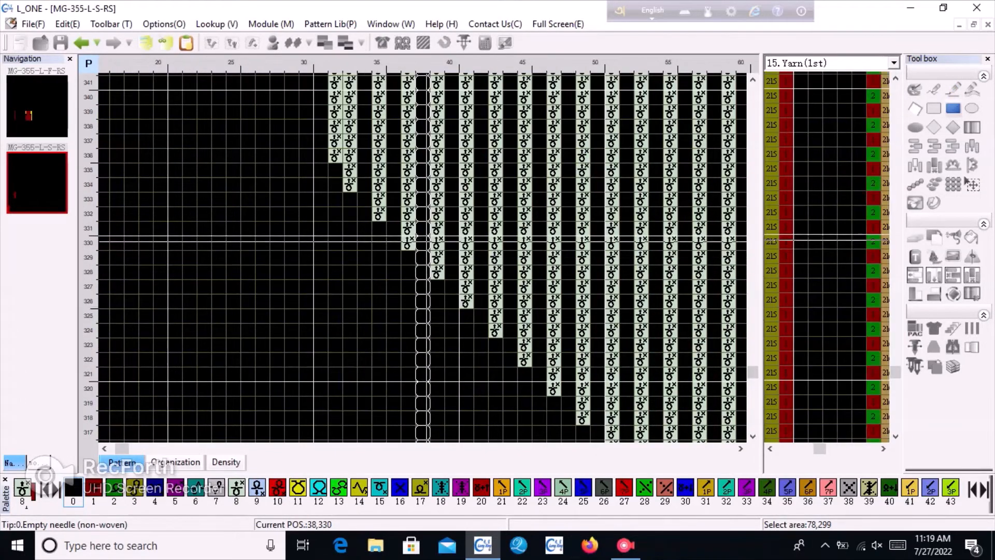
click(427, 242)
scroll(423, 207, down, 2)
scroll(422, 218, up, 2)
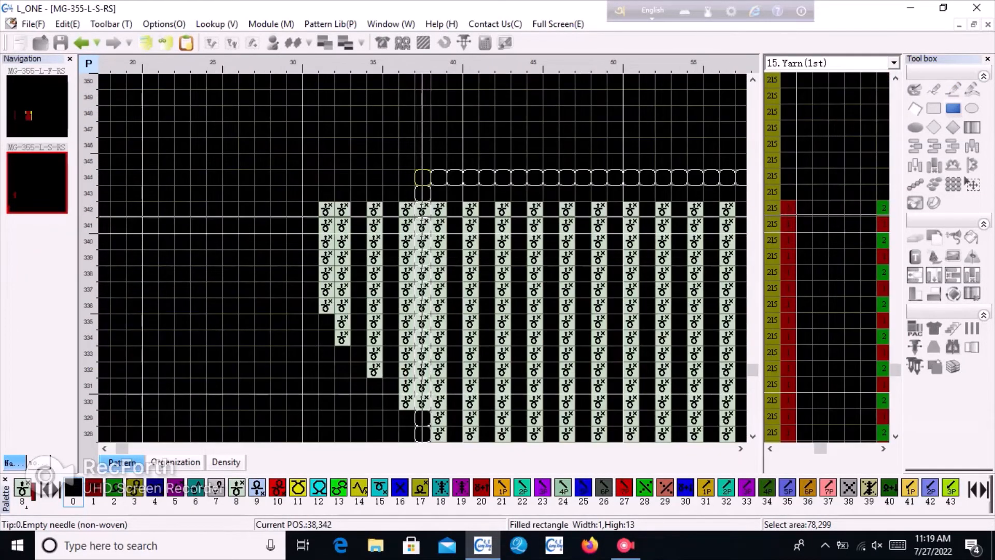
click(423, 213)
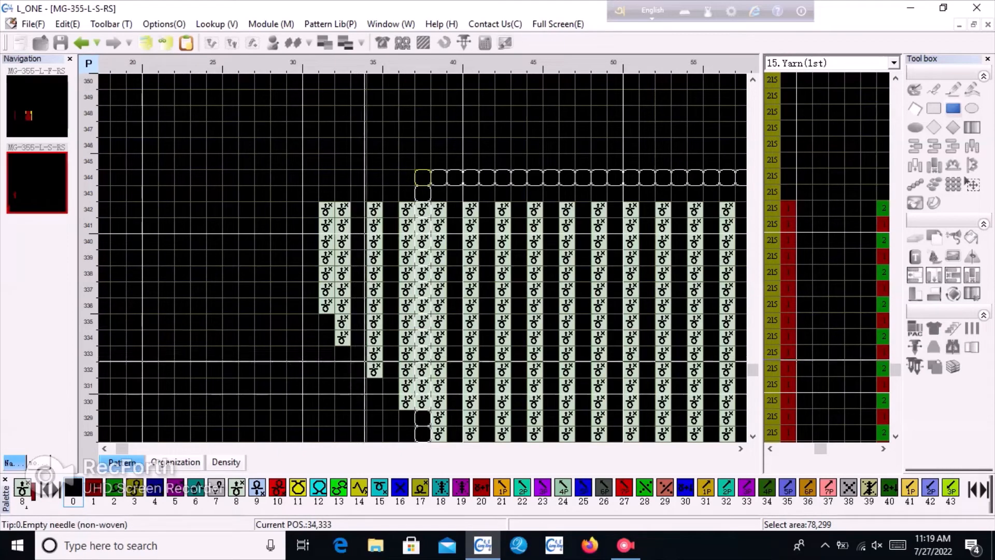
Erase the left flare's stitches outside column 38 using stitch 0 and clear the rib-width selection
scroll(365, 358, up, 1)
click(72, 490)
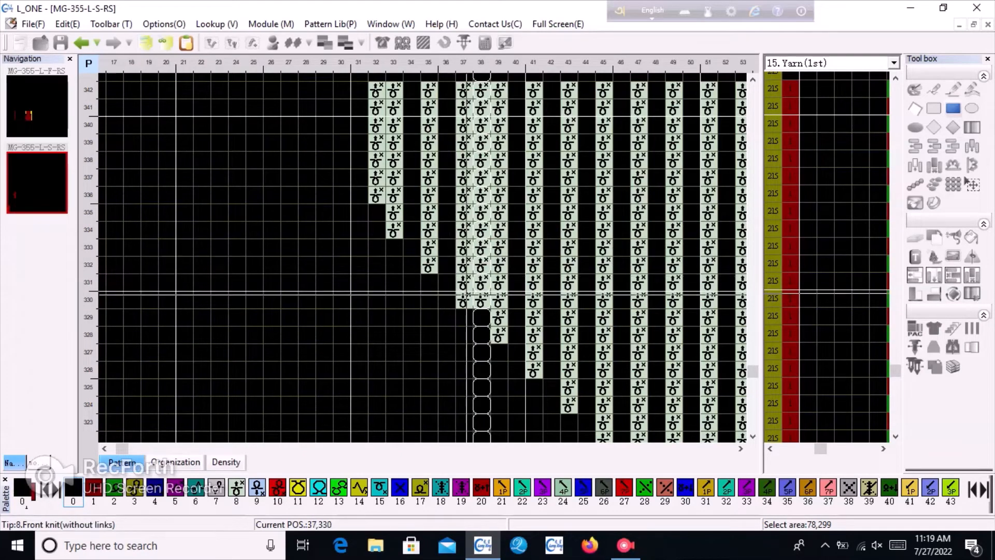
click(463, 317)
click(364, 79)
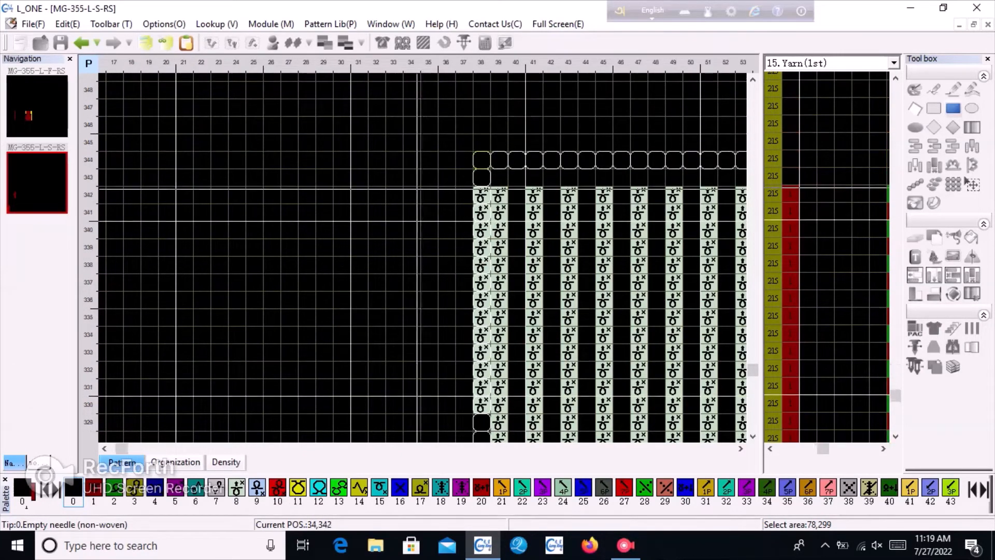
scroll(417, 180, down, 5)
click(967, 181)
drag(296, 149, 469, 215)
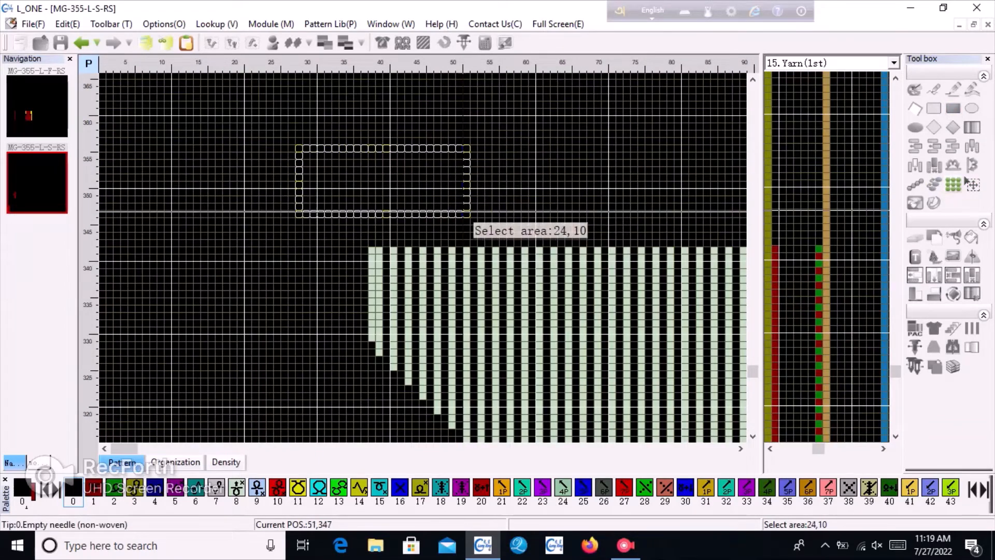
click(469, 215)
scroll(537, 313, down, 5)
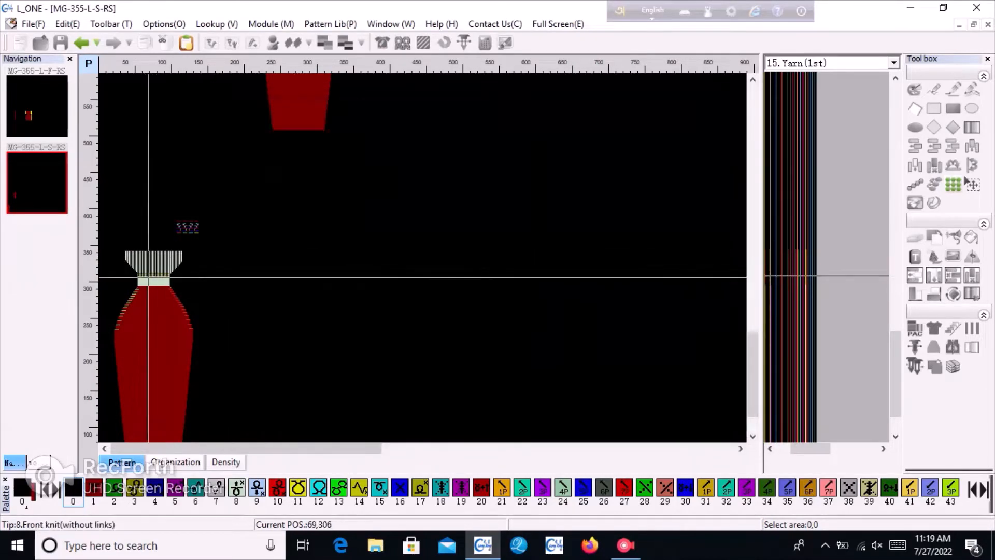
Set Density 1 to 14 on row 309 and to 15 on rows 311 and 312, and compile the pattern
scroll(148, 276, up, 4)
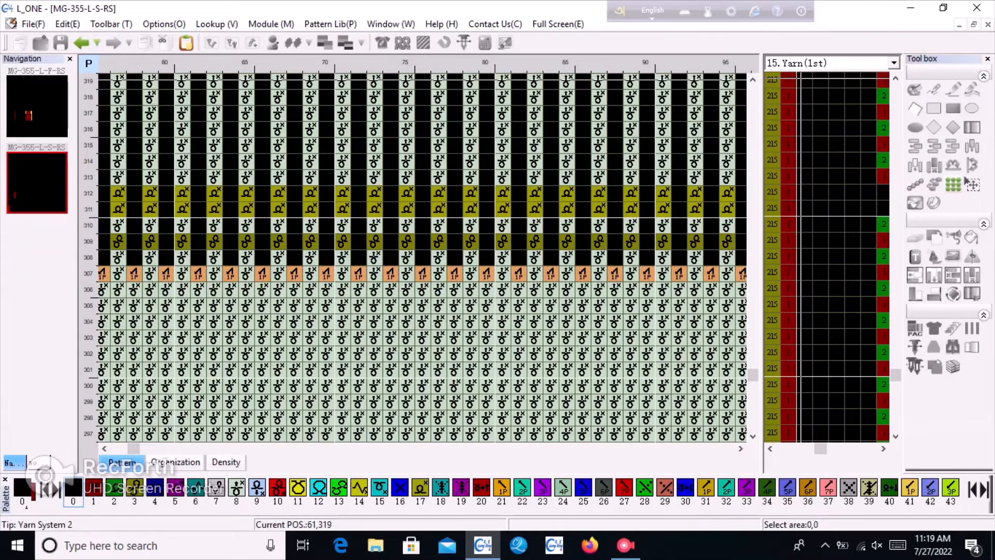
click(786, 63)
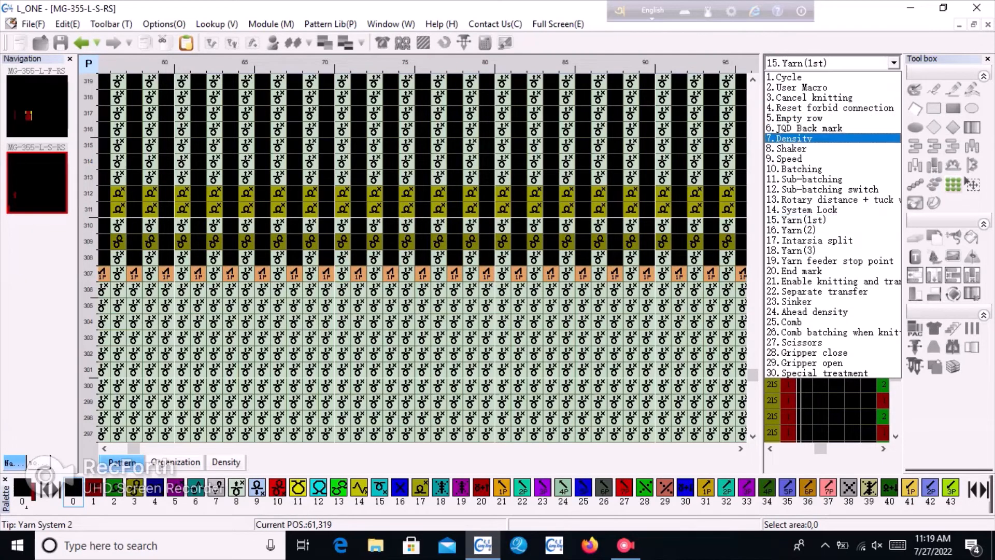
key(Return)
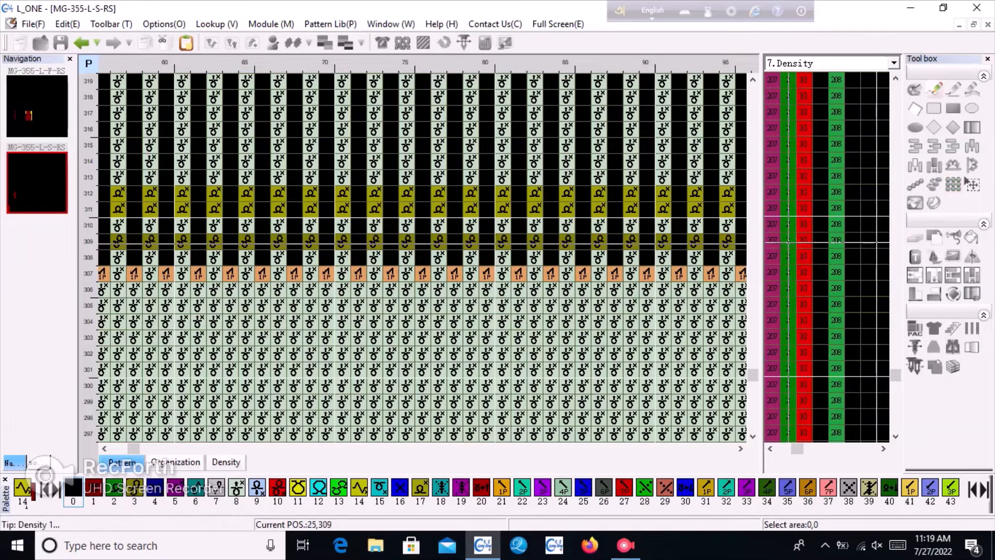
click(787, 240)
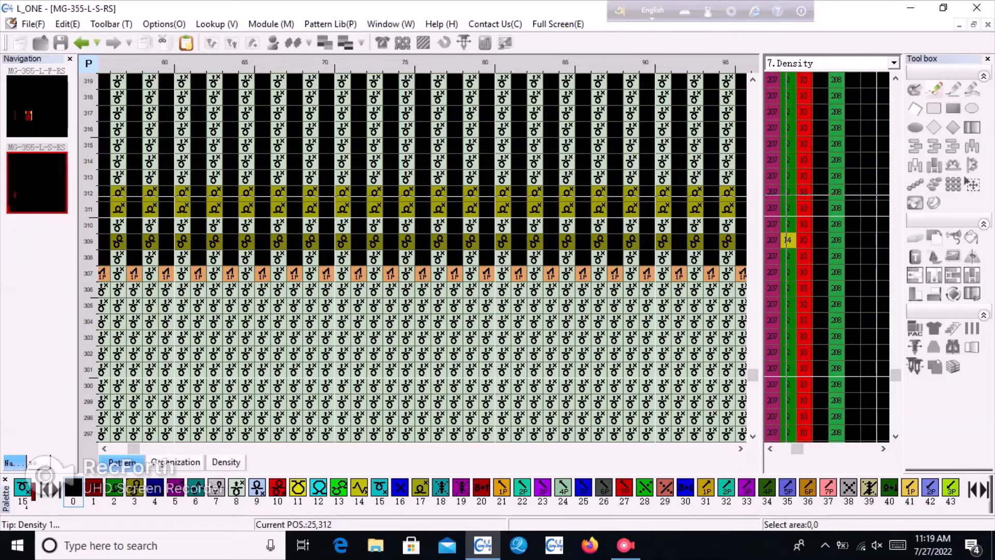
click(788, 191)
click(788, 208)
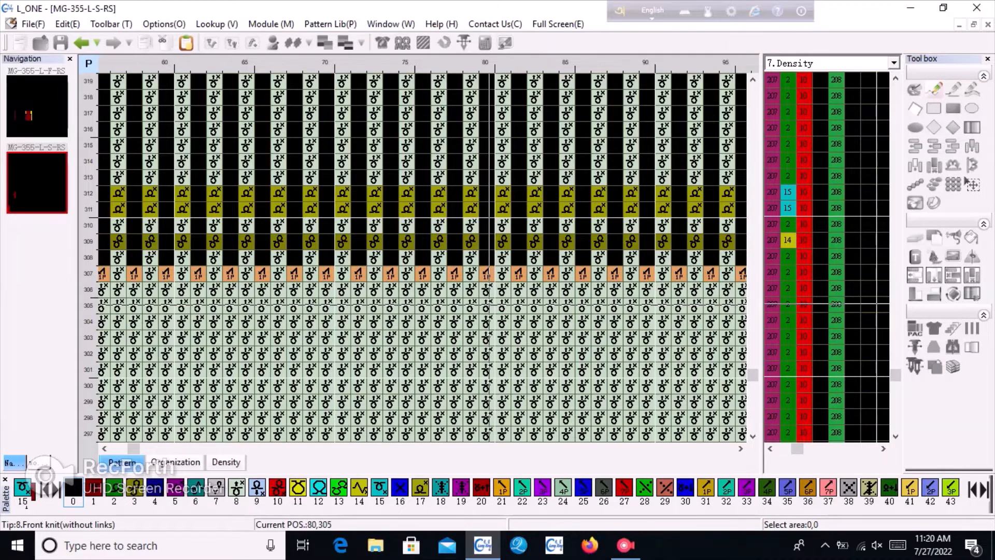
key(F7)
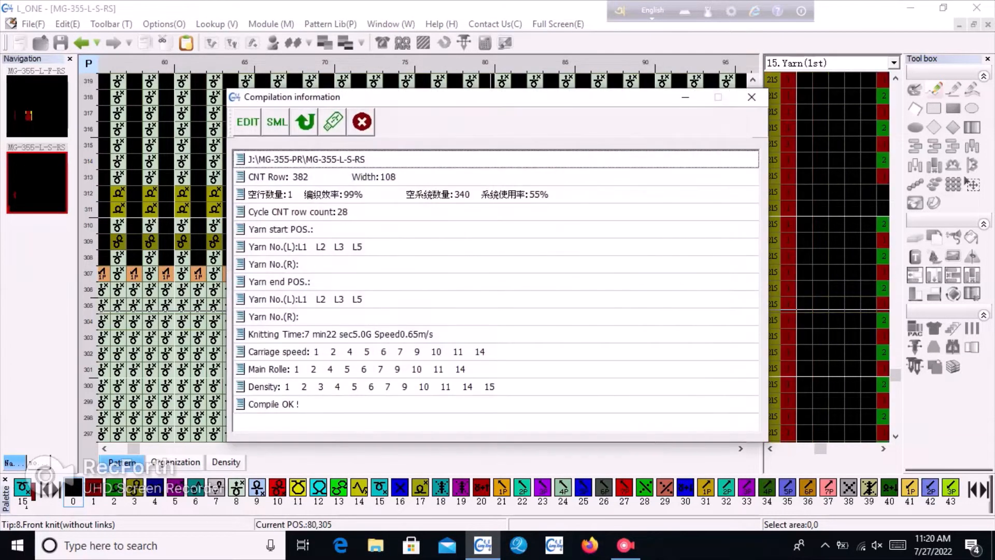
click(363, 122)
Copy the two Back Doffing stitches on rows 311 and 312 from column 95 onto columns 97 and 98 at the neck's right edge
scroll(415, 306, down, 5)
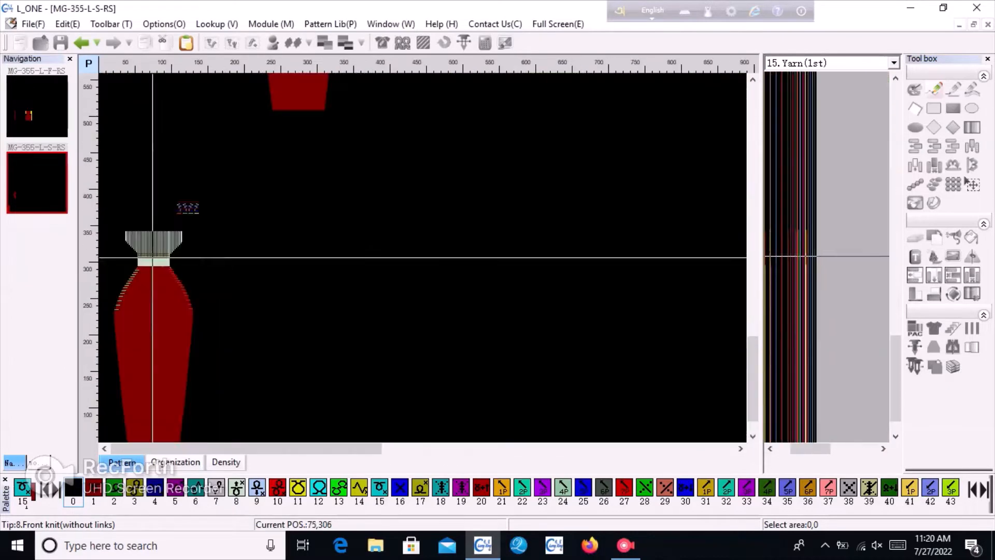
scroll(122, 275, up, 3)
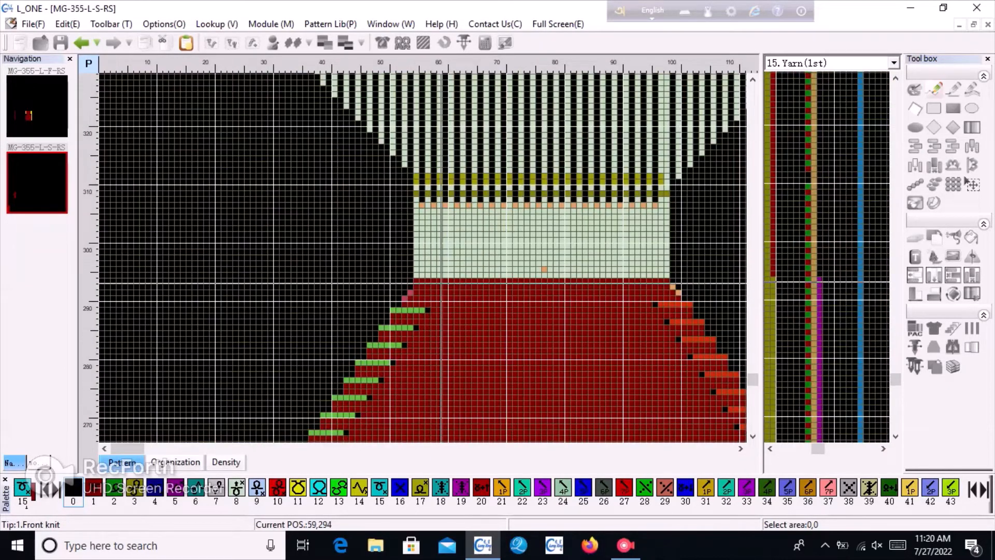
scroll(274, 254, down, 1)
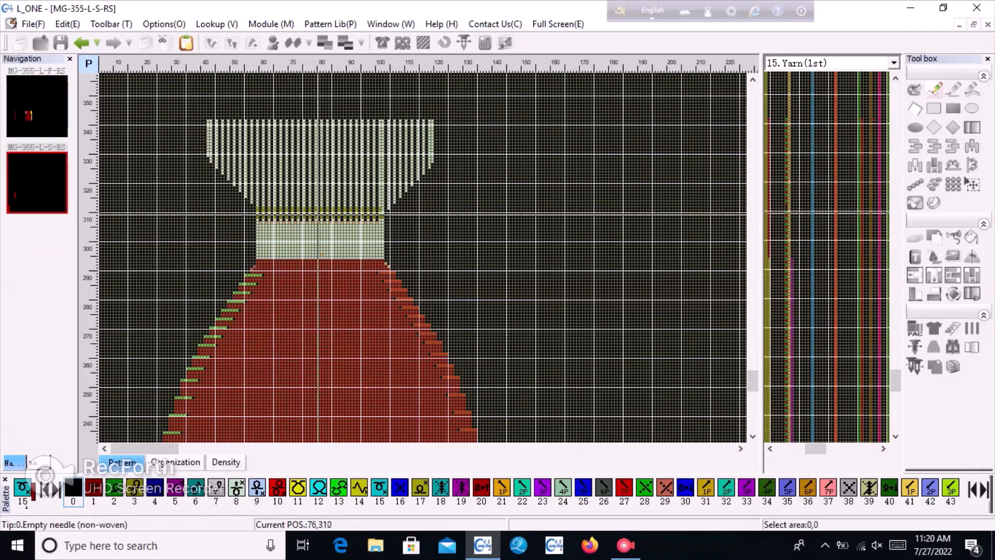
scroll(361, 254, up, 3)
scroll(467, 253, up, 1)
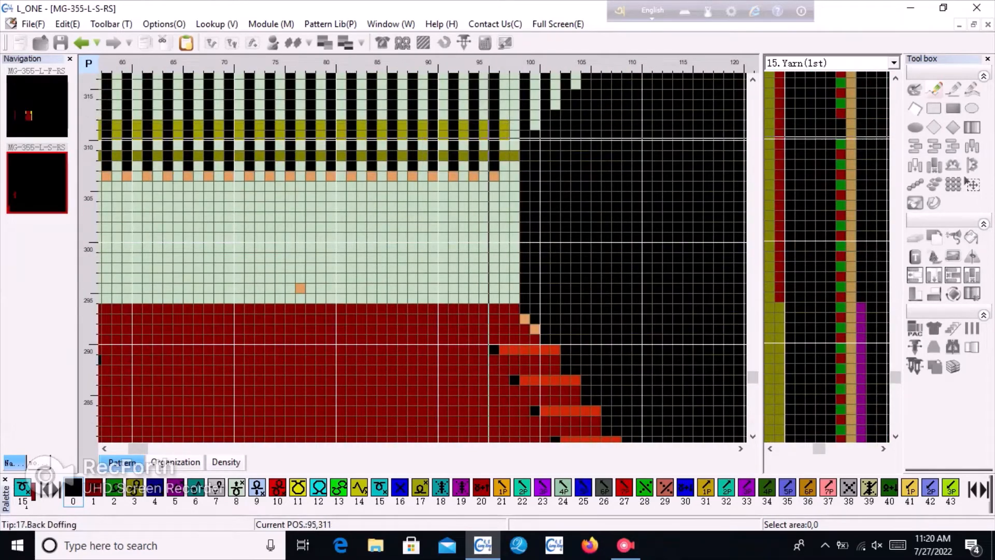
scroll(445, 240, up, 2)
scroll(447, 239, up, 1)
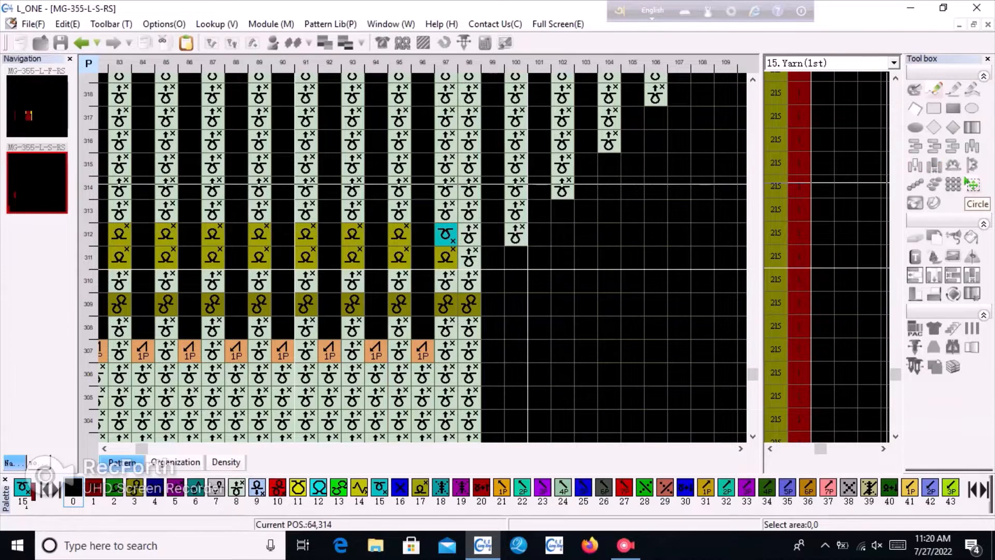
click(965, 181)
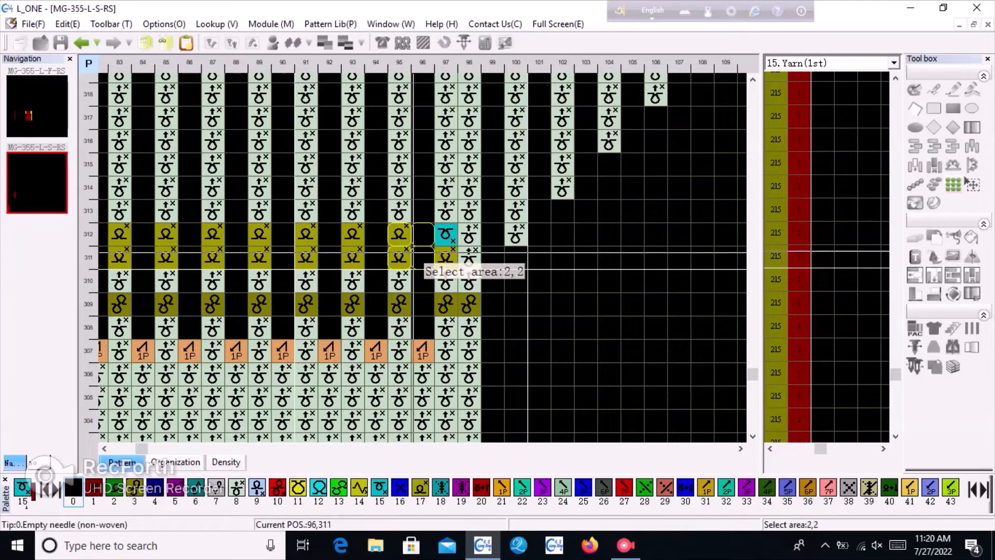
drag(410, 260, 418, 261)
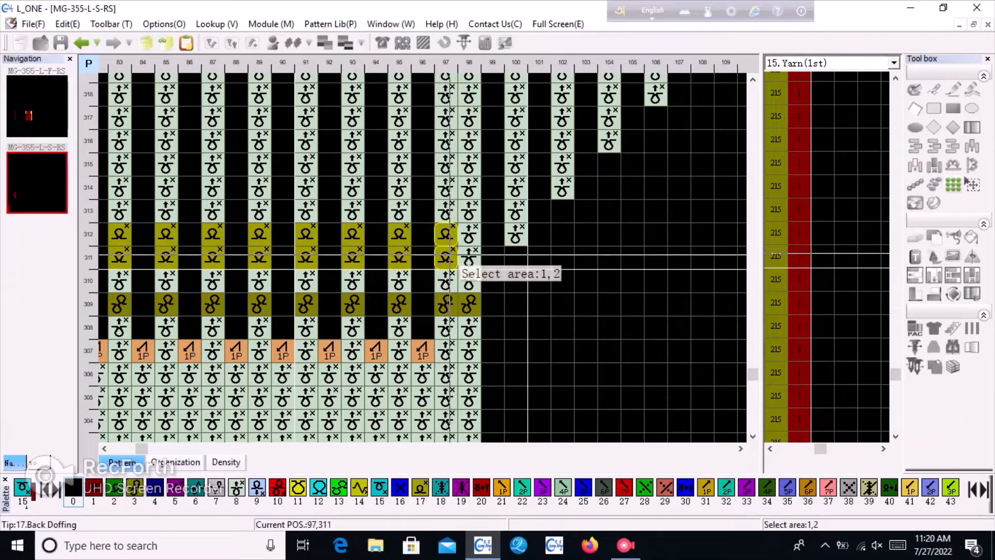
drag(449, 254, 449, 251)
click(462, 250)
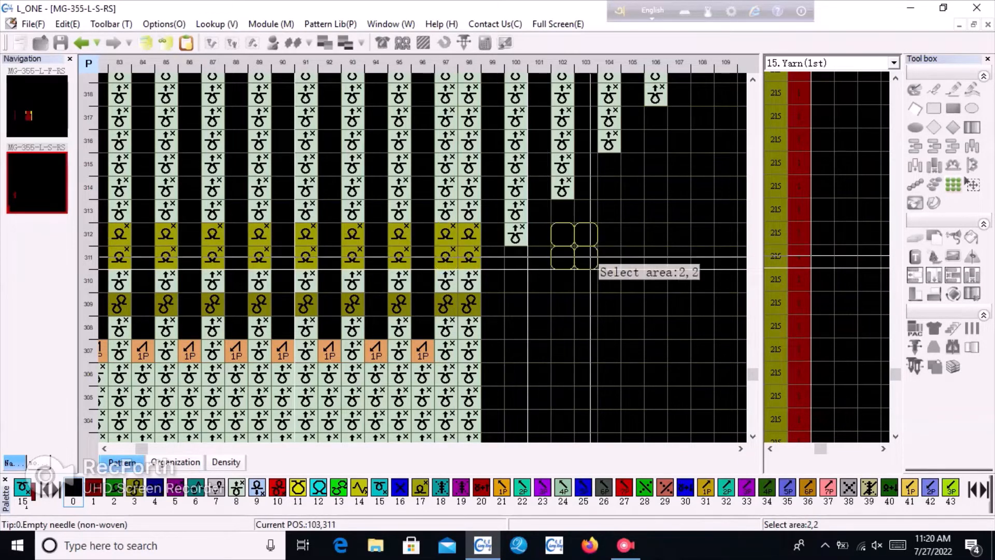
right_click(597, 265)
scroll(353, 305, down, 2)
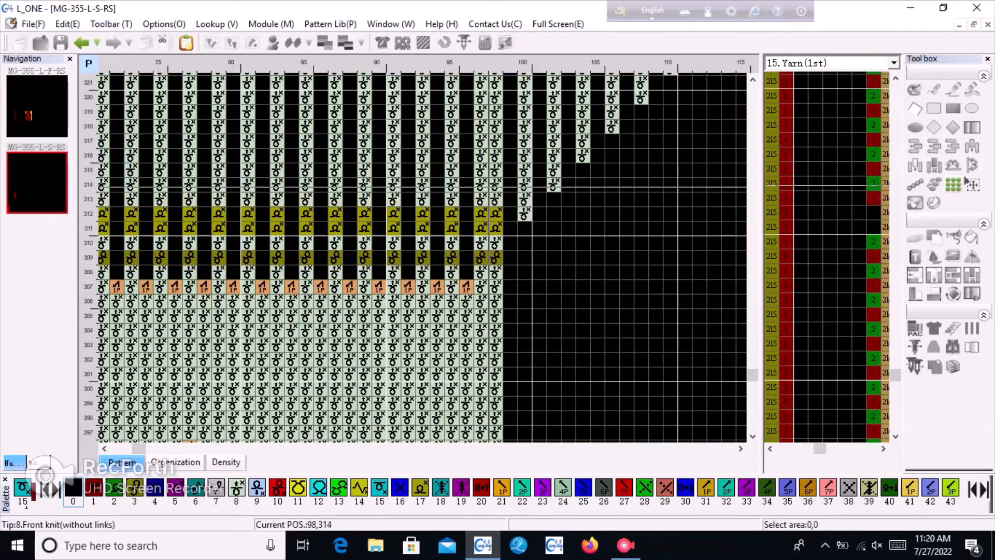
scroll(252, 374, down, 3)
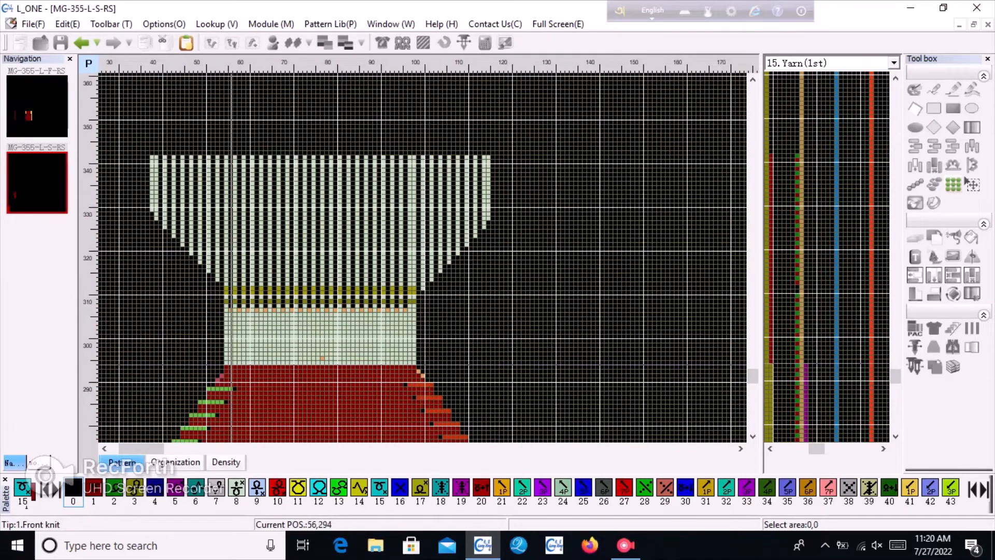
Measure the width of the flared rib top by selecting an area across its full width near the upper edge
scroll(155, 179, up, 3)
drag(410, 249, 544, 248)
scroll(381, 266, down, 4)
scroll(389, 261, up, 3)
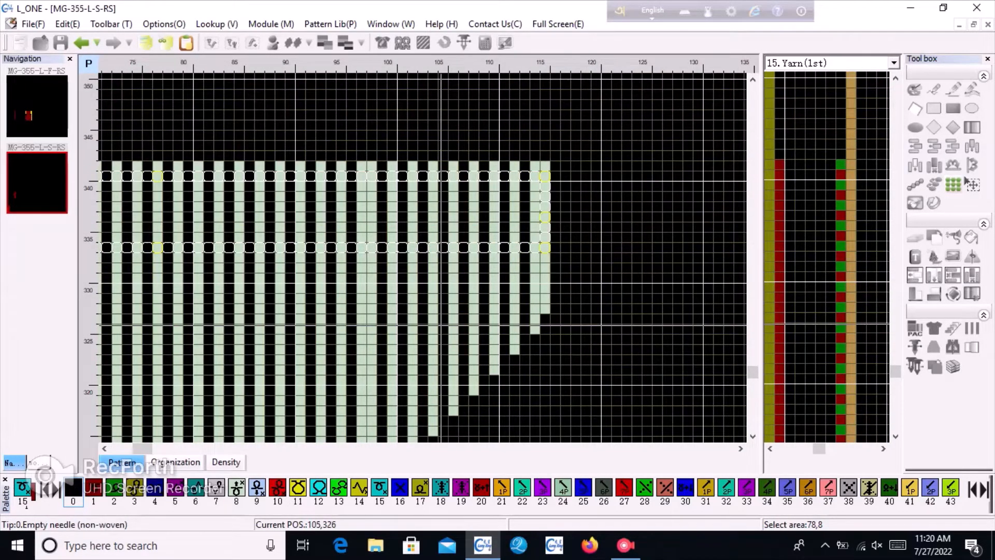
Compile the MG-355-L-S-RS pattern, close the compilation report and save the file
scroll(394, 249, down, 4)
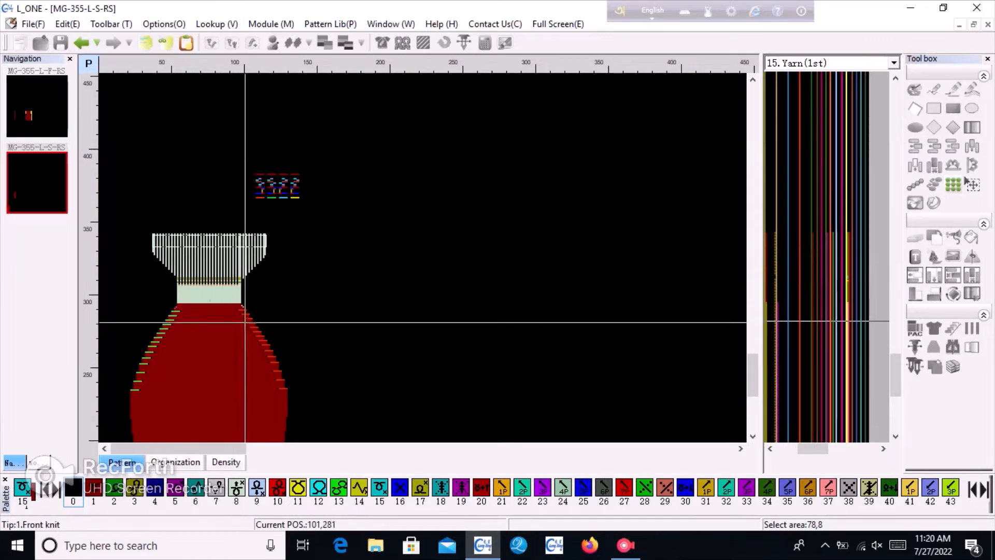
key(F9)
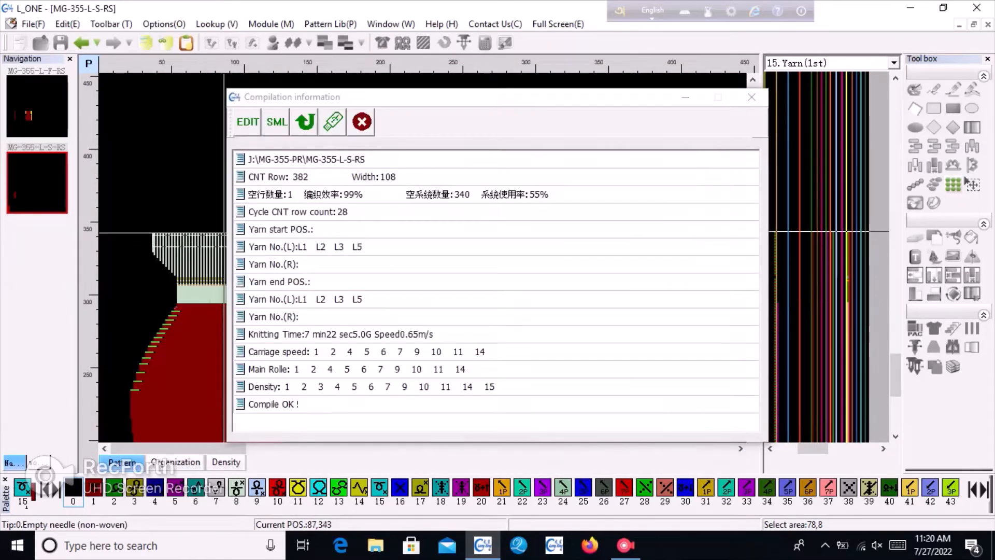
key(Escape)
scroll(224, 266, up, 3)
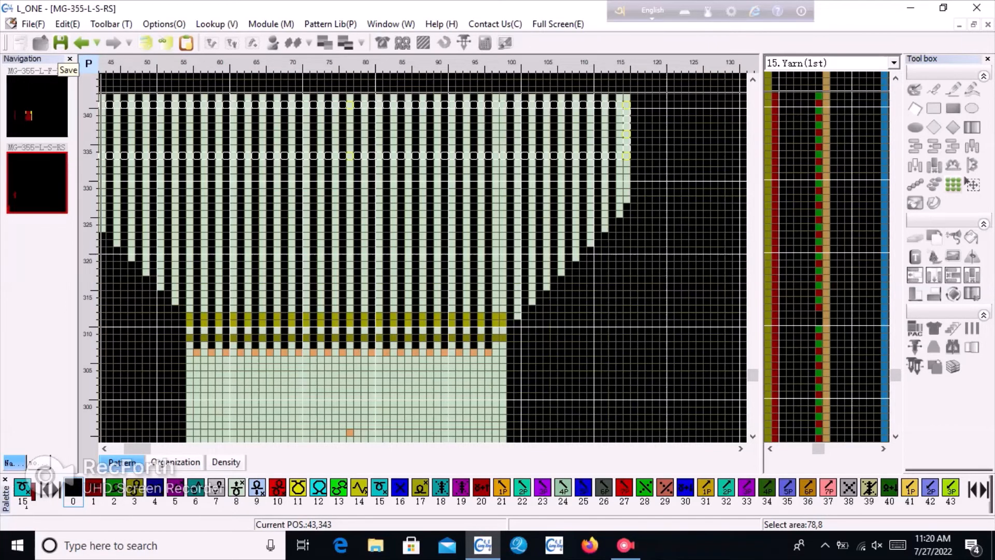
click(61, 42)
Clear the area selection, compile the saved sleeve pattern once more and close its report
scroll(595, 175, down, 3)
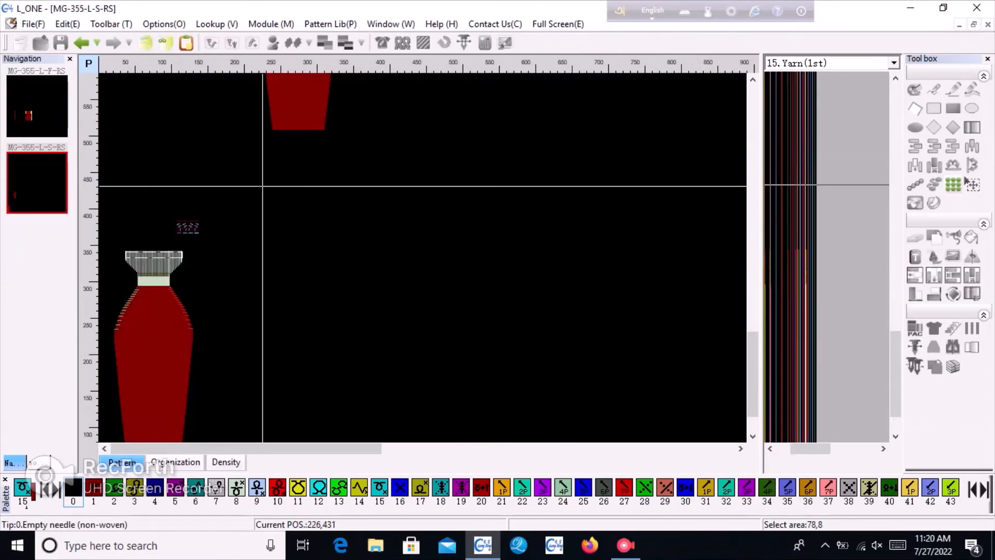
drag(263, 186, 395, 271)
right_click(396, 270)
key(F7)
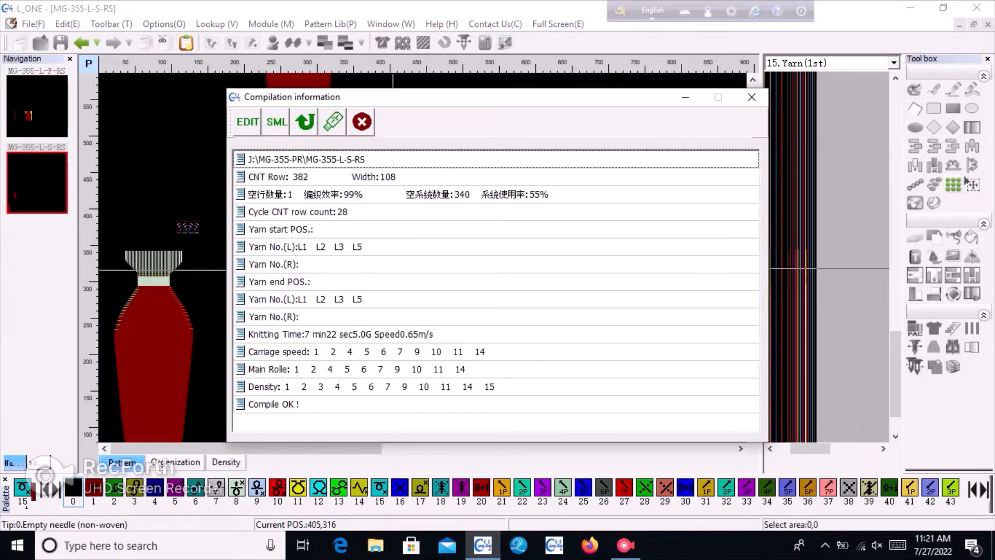
click(362, 122)
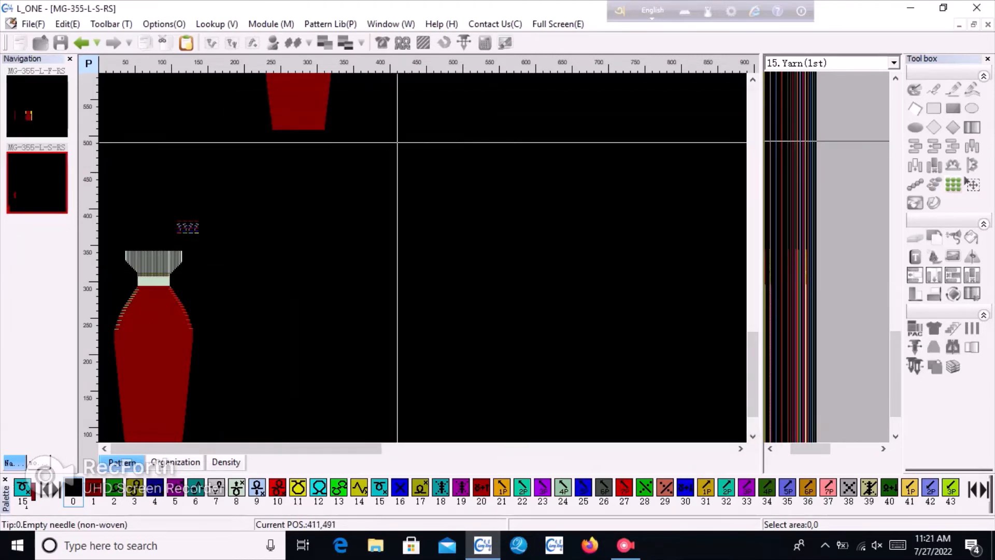